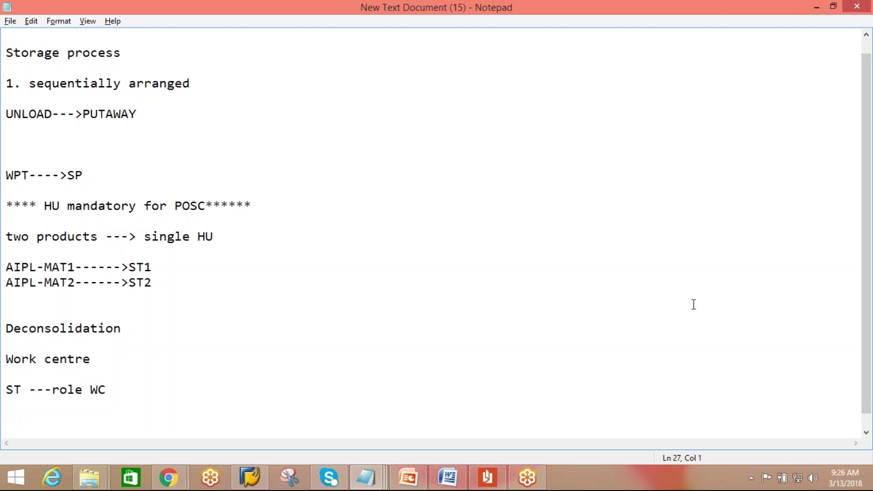
- Switch to SAP Logon, open the EWM-EXT connection and set the logon client to 300
left_click(266, 480)
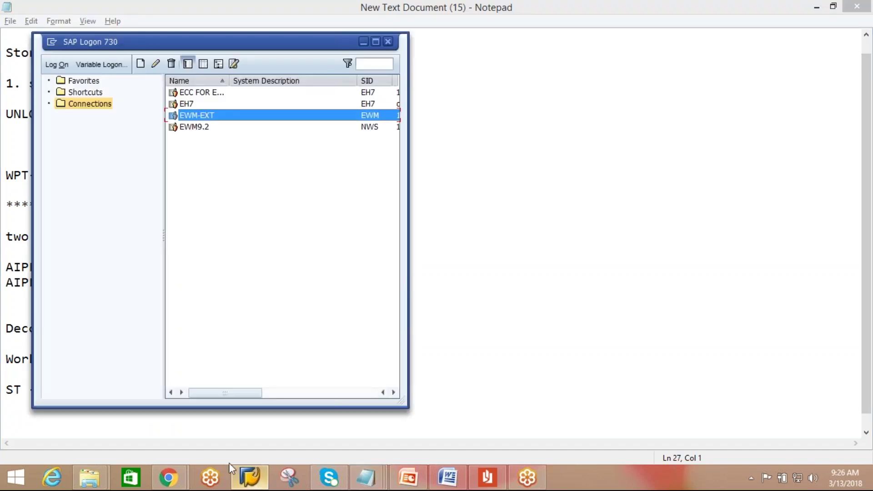
double_click(208, 121)
left_click(112, 103)
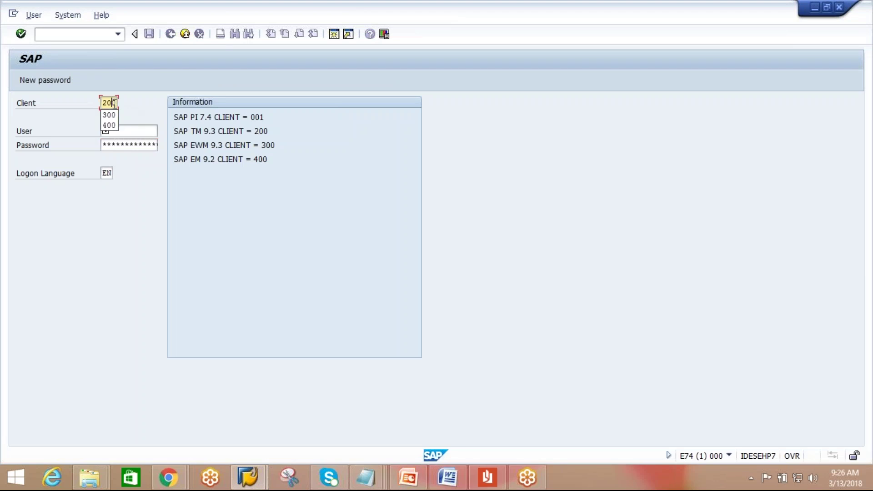
left_click(112, 114)
key("Tab")
- Enter the user name and the account password and log on to the system
type("c")
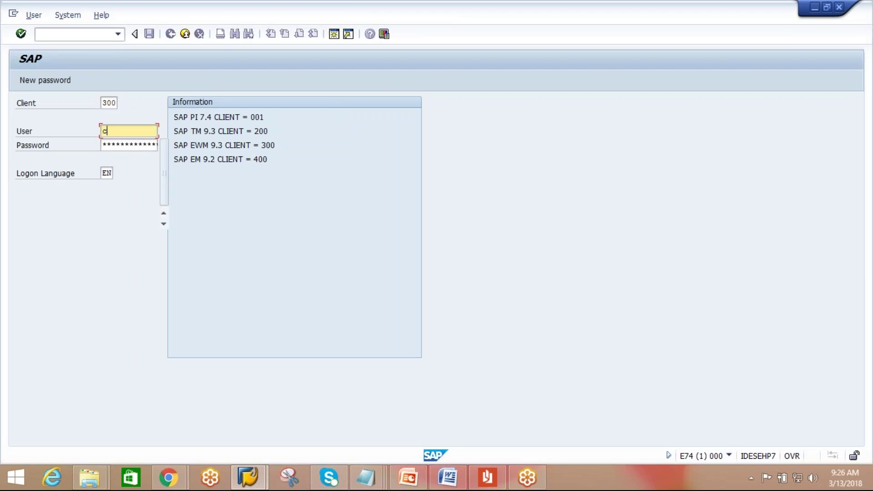
type("k")
key("Down")
key("Return")
key("Tab")
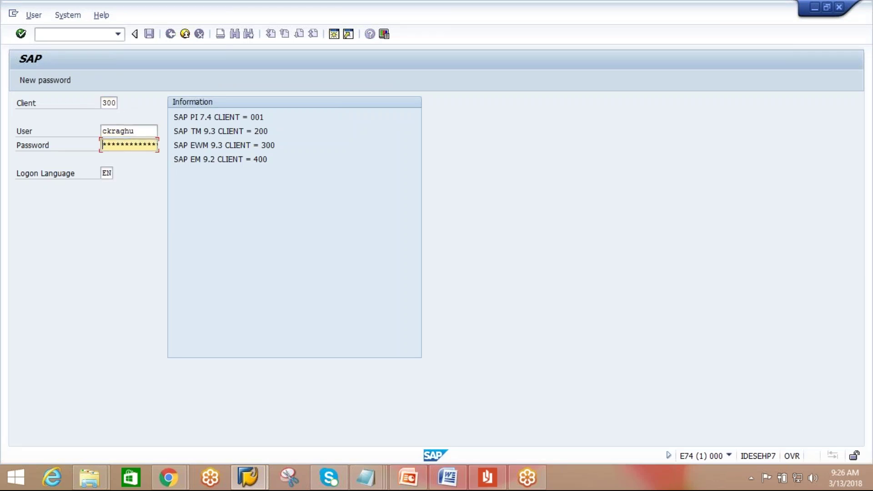
type("**********")
key("Return")
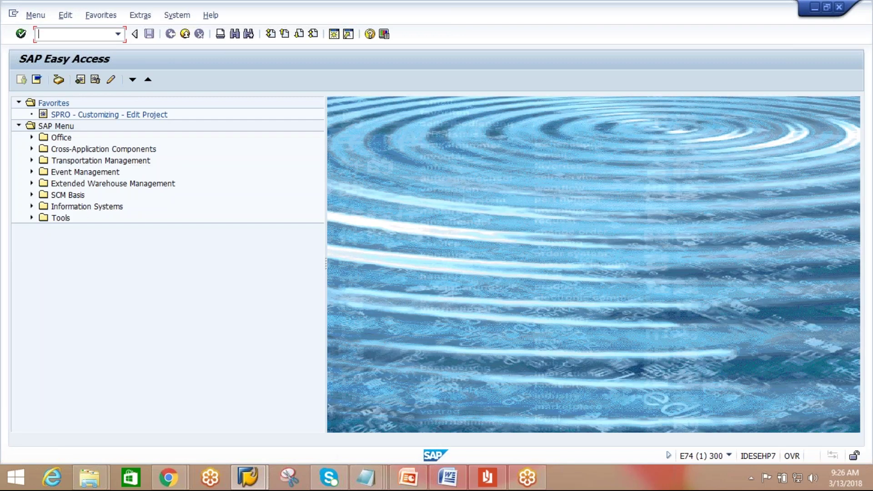
- Run transaction spro and display the SAP Reference IMG
type("spro")
key("Return")
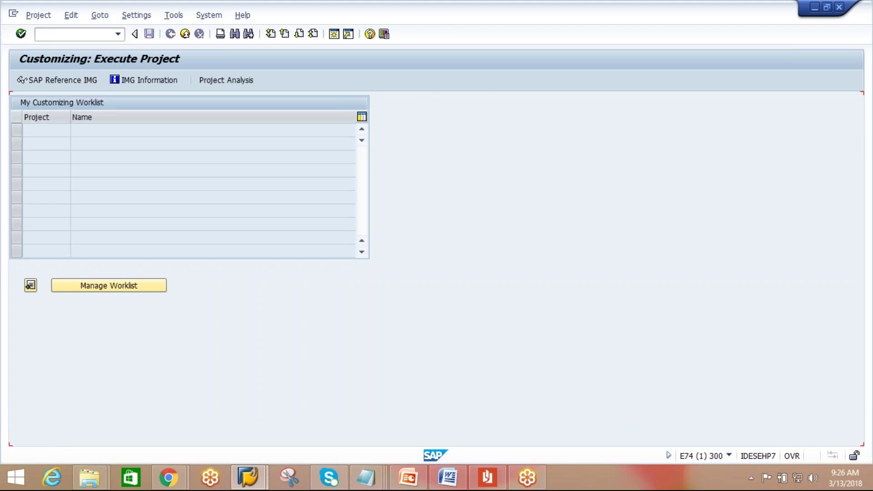
left_click(87, 81)
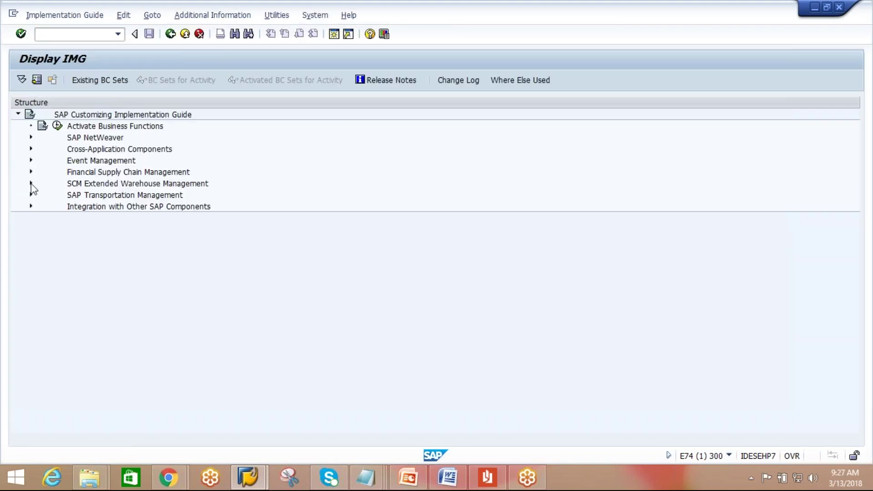
- Open Define Process-Oriented Storage Control under Extended Warehouse Management, Cross-Process Settings, Warehouse Task
left_click(31, 183)
left_click(43, 194)
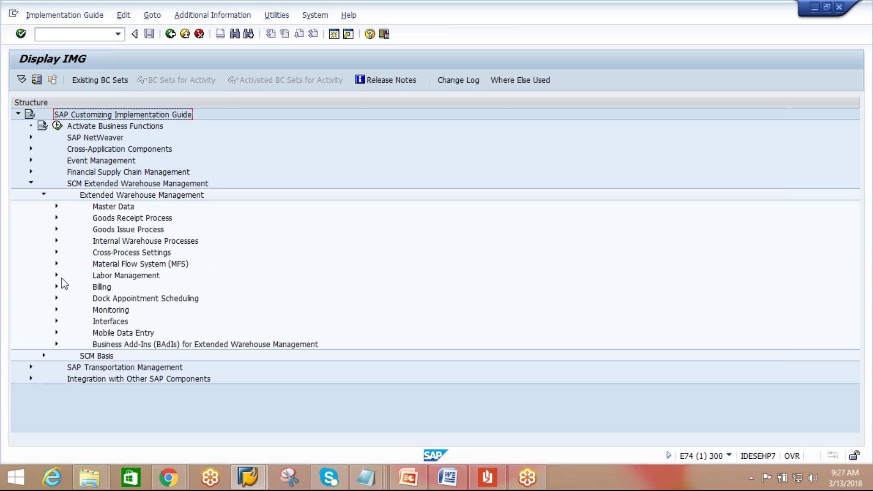
left_click(57, 251)
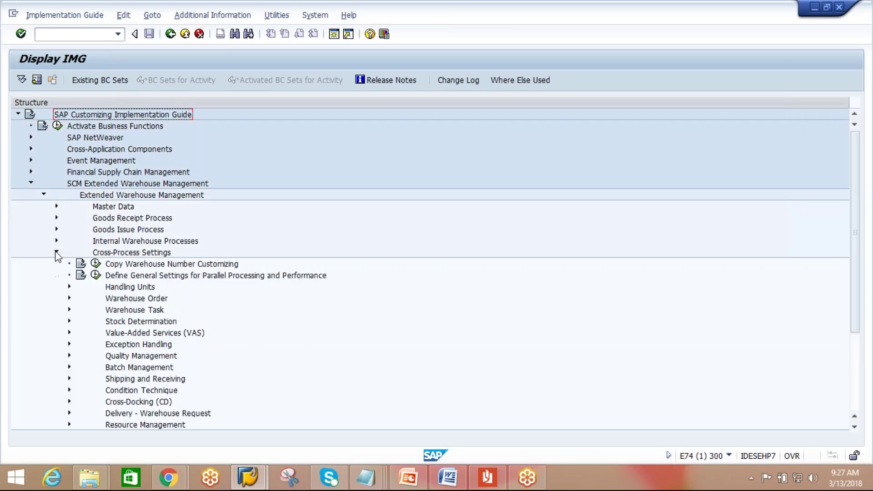
left_click(70, 309)
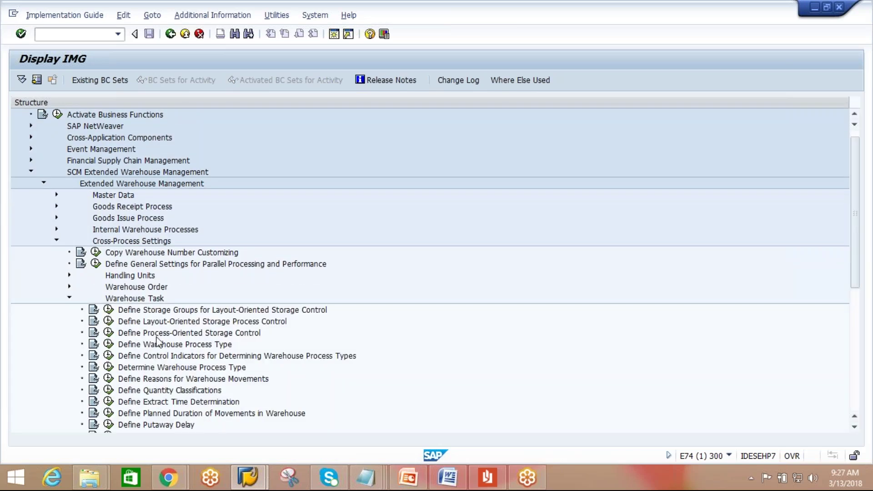
left_click(171, 334)
left_click(109, 332)
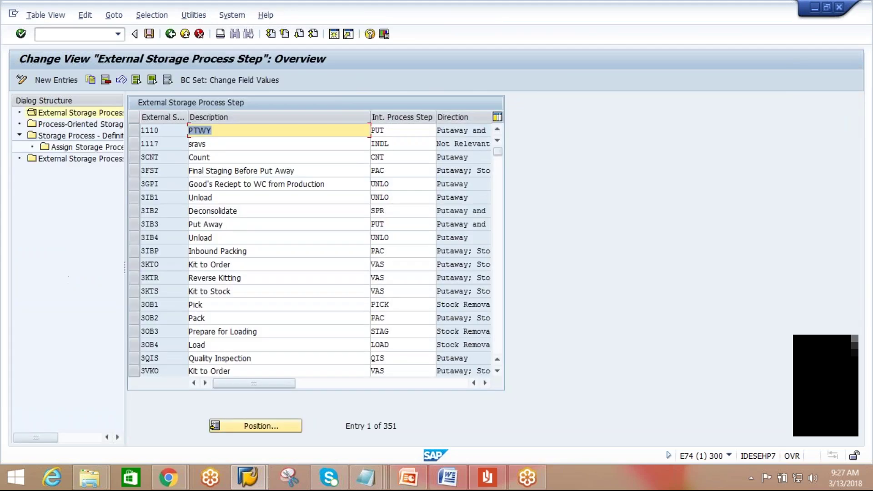
- Create a new external storage process step ADCN with the description AIPL-DECON
left_click(57, 80)
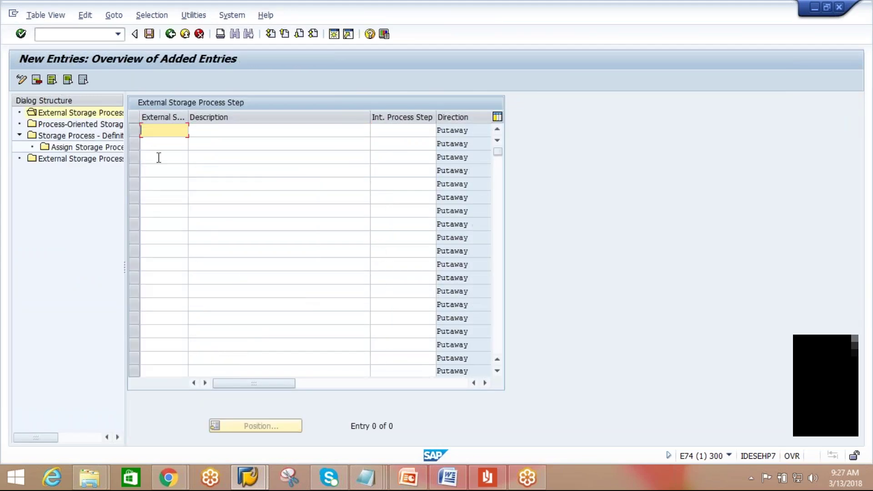
type("ADCN")
left_click(208, 127)
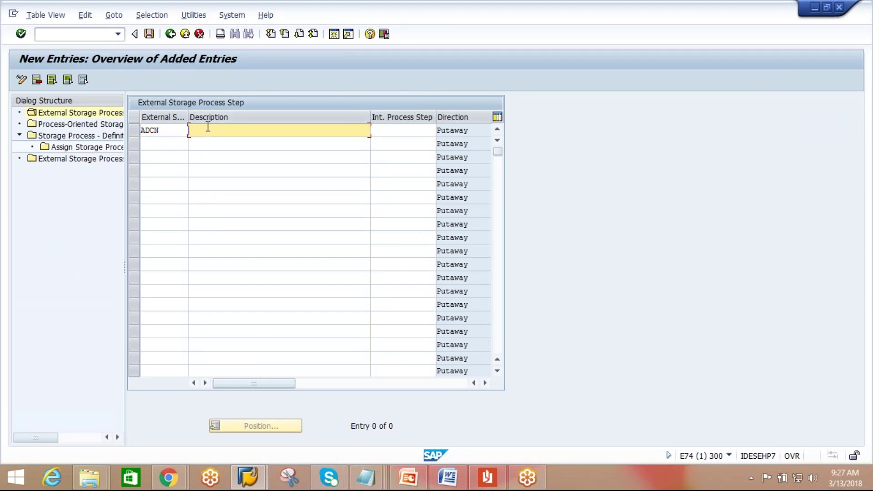
type("AIPL")
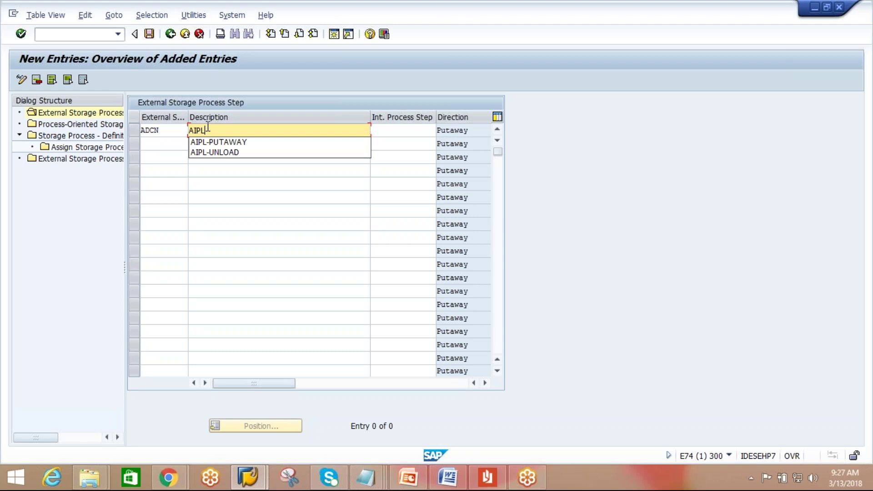
type("-DEC")
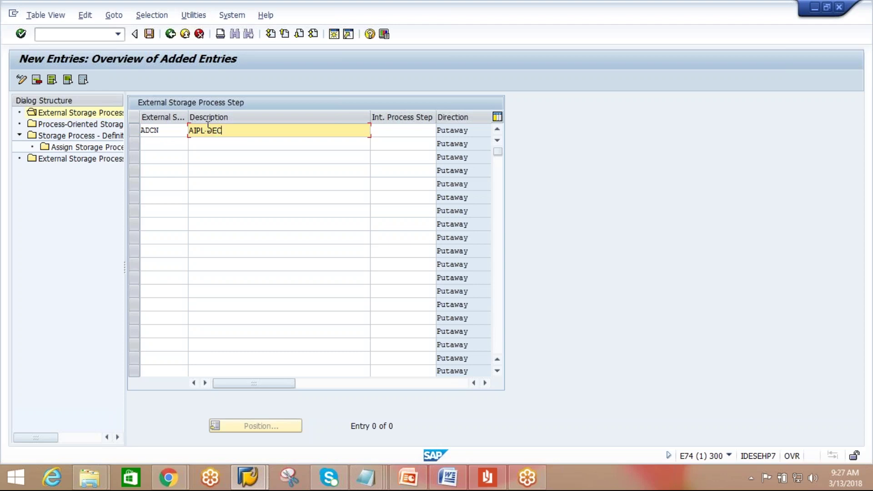
type("ON")
- Assign internal process step SPR (Deconsolidate) to ADCN and save the entry under the proposed customizing request
left_click(383, 131)
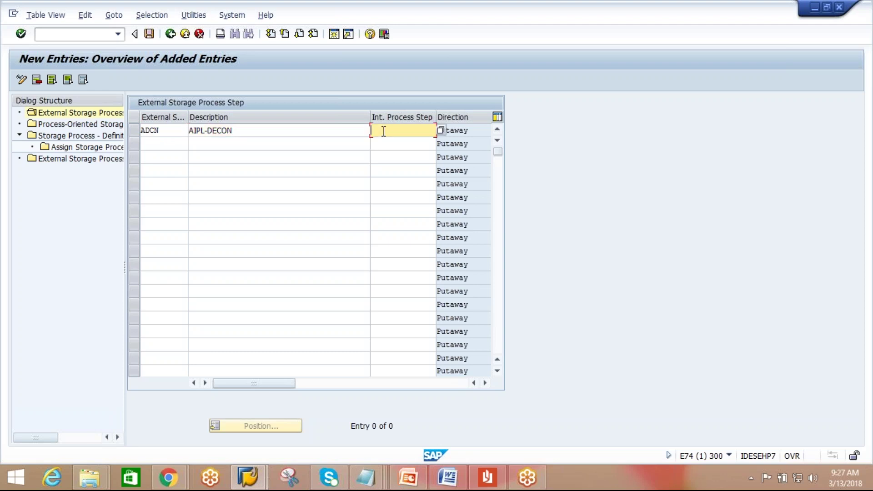
left_click(443, 132)
key("F4")
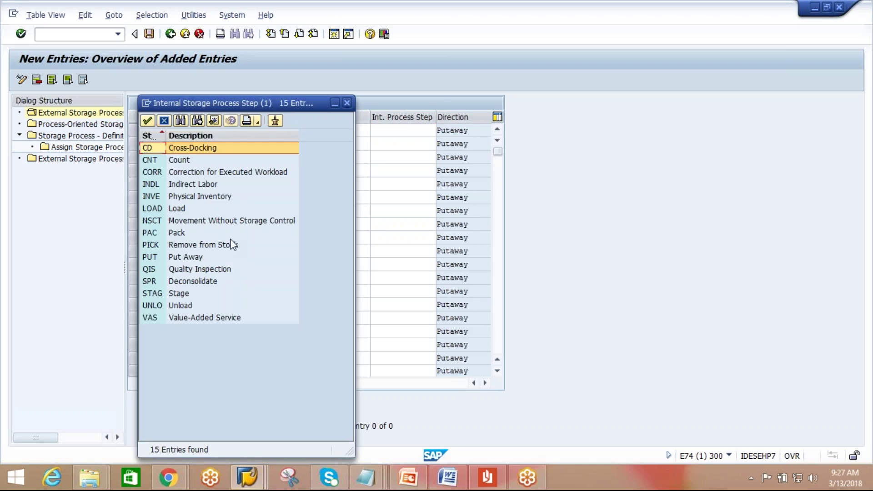
double_click(182, 282)
key("Return")
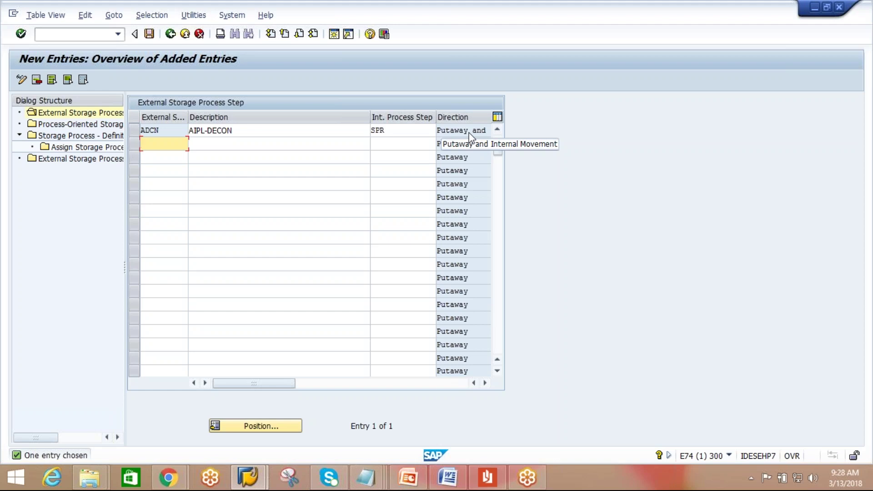
left_click(149, 33)
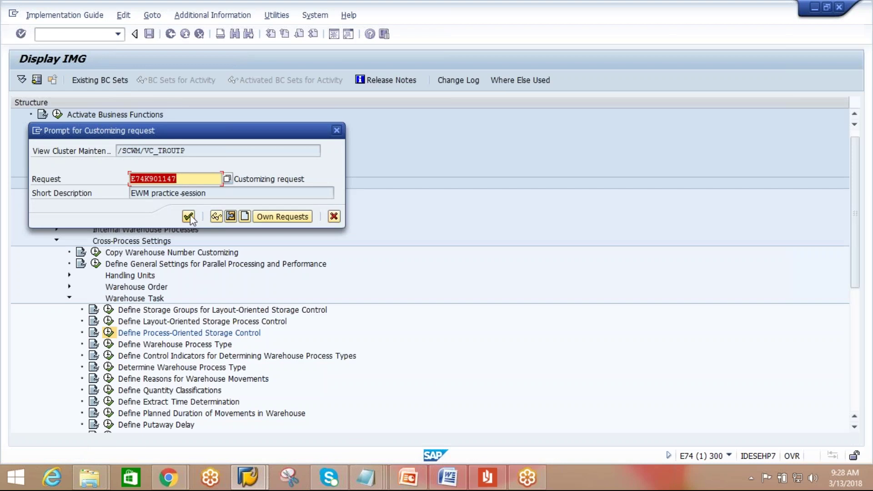
key("Return")
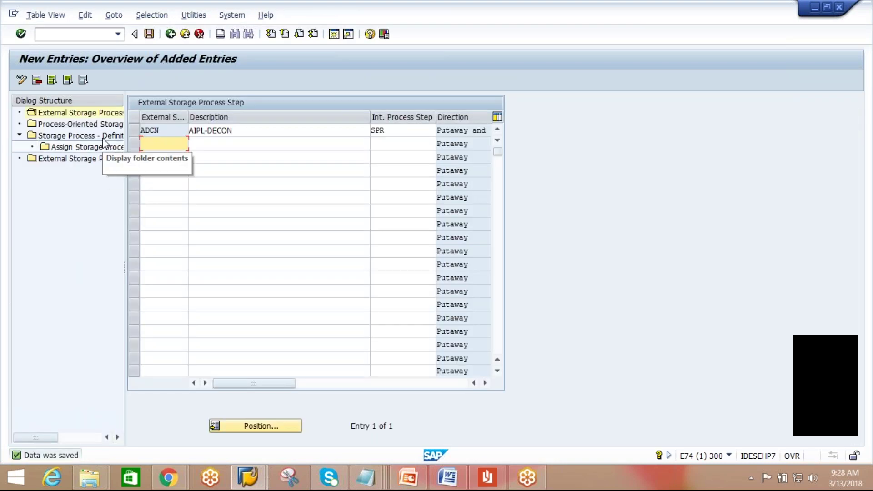
- Display the storage process definitions and restrict them by contents to warehouse number AIPL
double_click(103, 138)
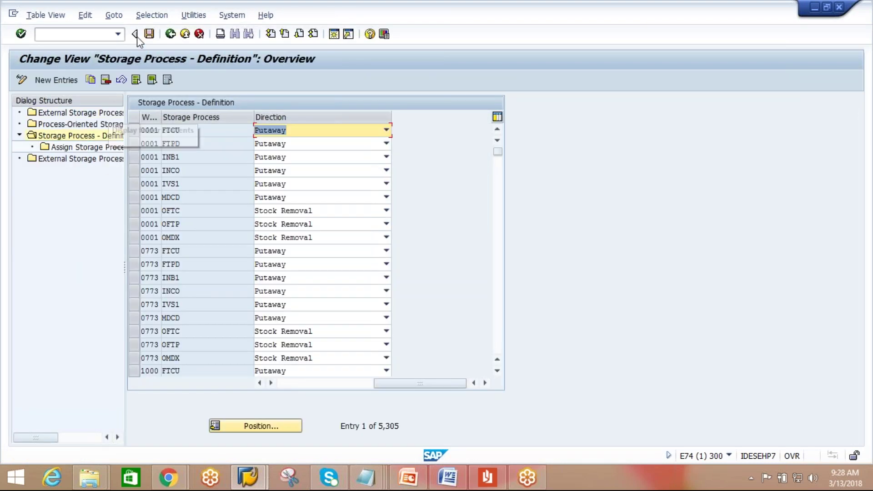
left_click(160, 17)
left_click(160, 26)
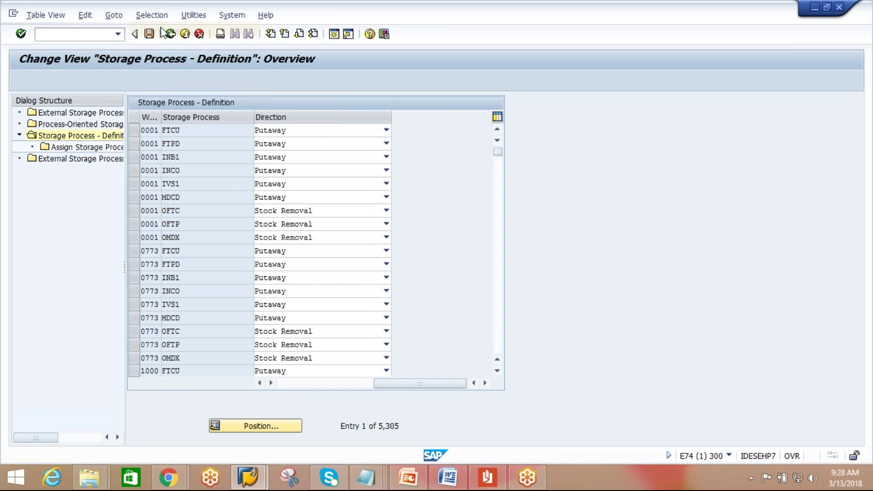
left_click(37, 207)
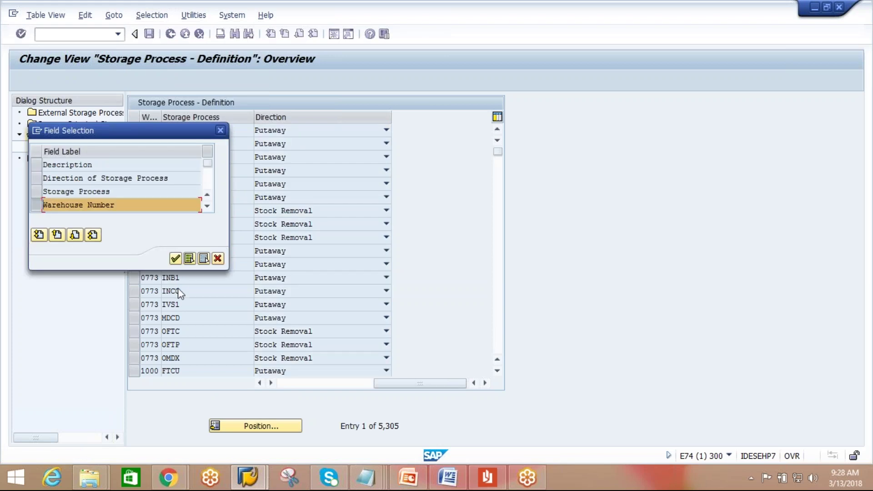
left_click(177, 259)
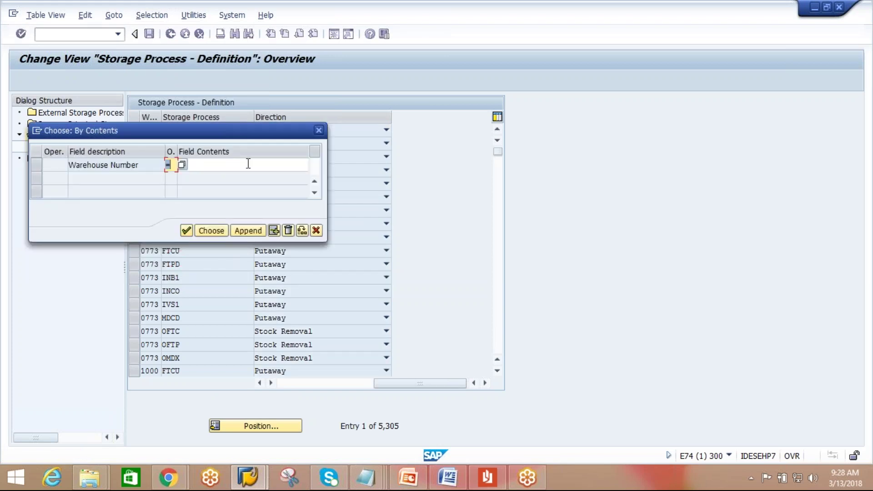
left_click(249, 164)
type("AIPL")
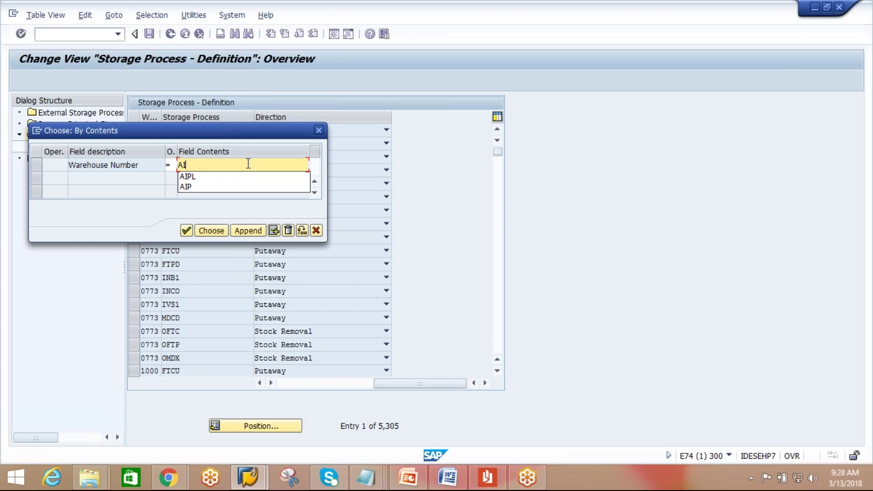
left_click(185, 230)
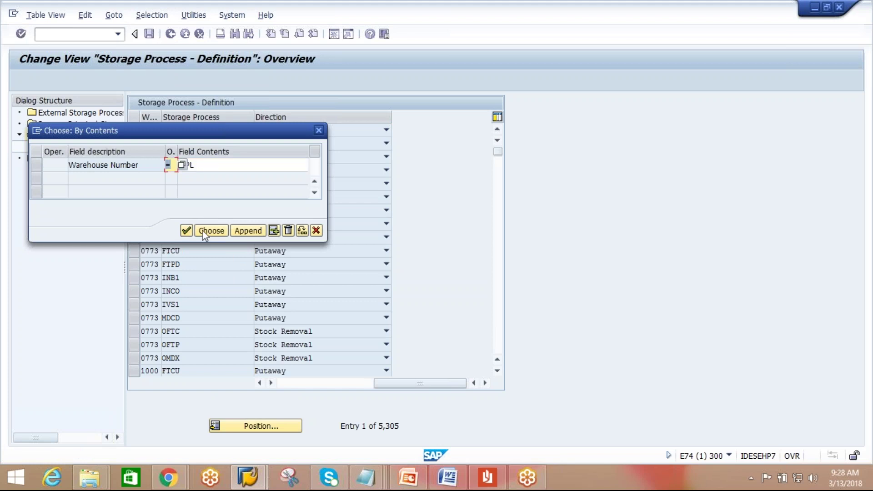
left_click(207, 230)
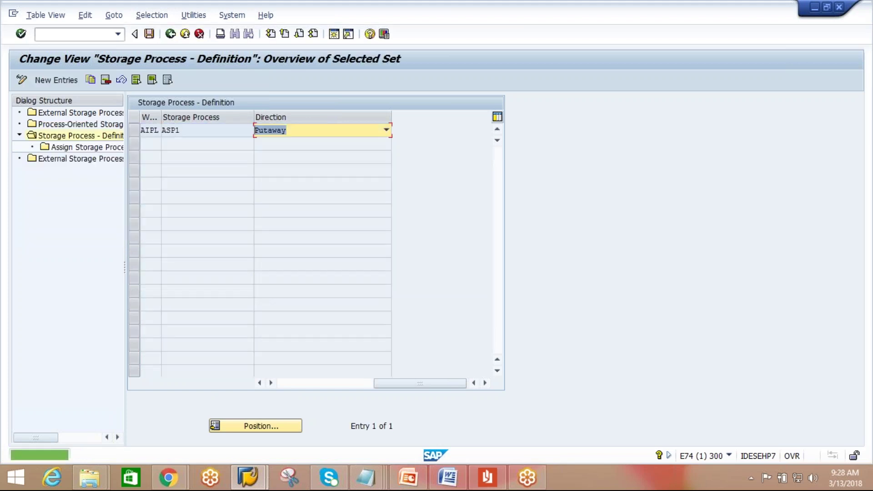
- Open the storage process step assignment for ASP1 and change the step at sequence number 2 to ADCN
left_click(134, 132)
double_click(114, 148)
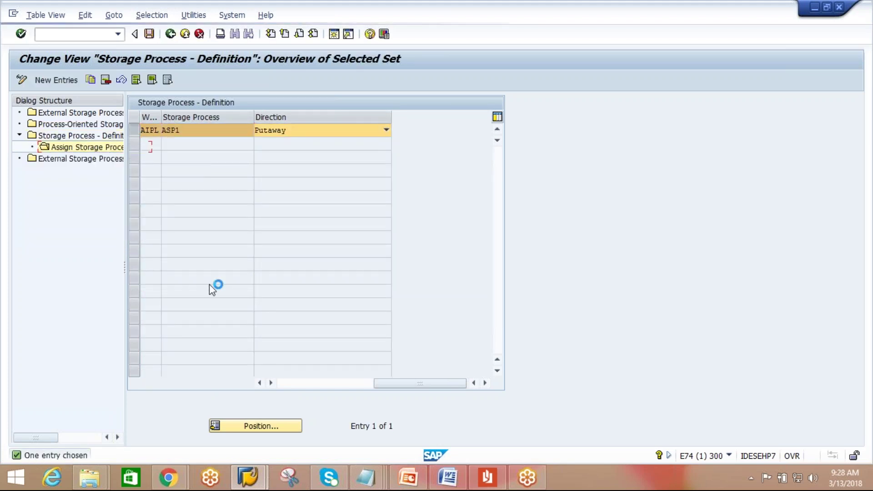
left_click(249, 172)
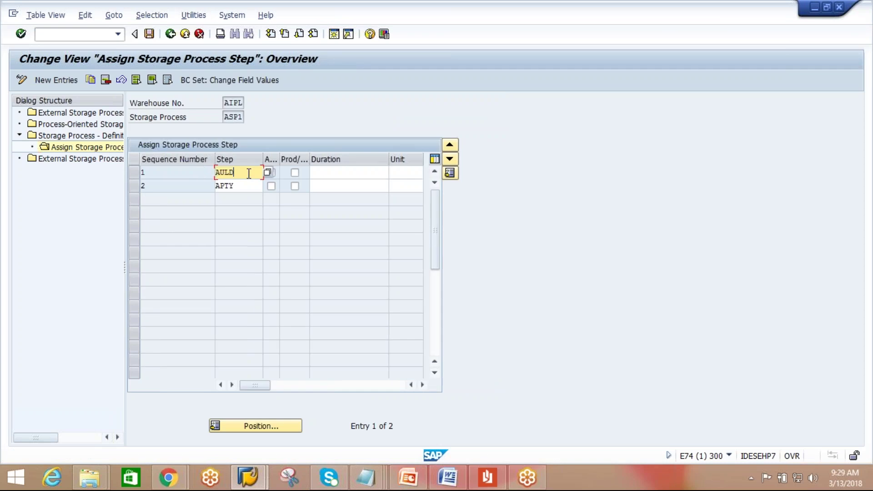
left_click(239, 186)
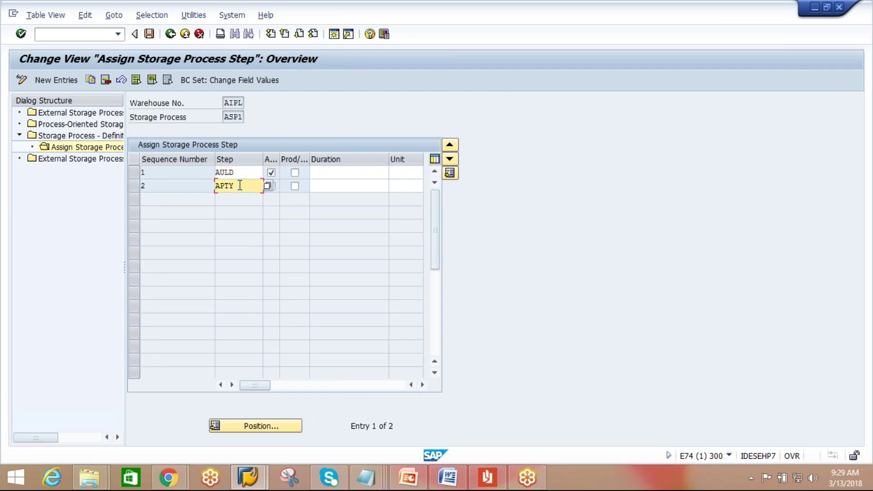
key("BackSpace")
key("BackSpace")
key("BackSpace")
type("DCN")
key("Return")
- Add APTY as a new step of storage process ASP1, try to save, and return to the step overview
left_click(61, 82)
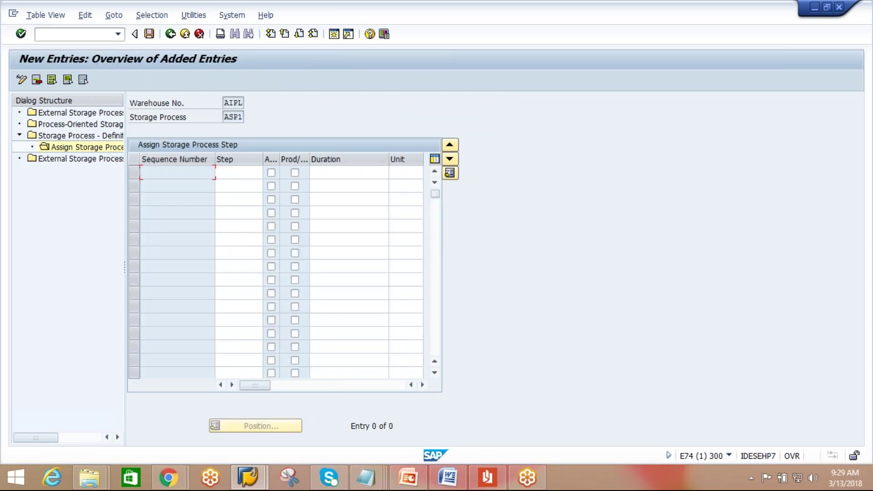
left_click(244, 177)
key("F4")
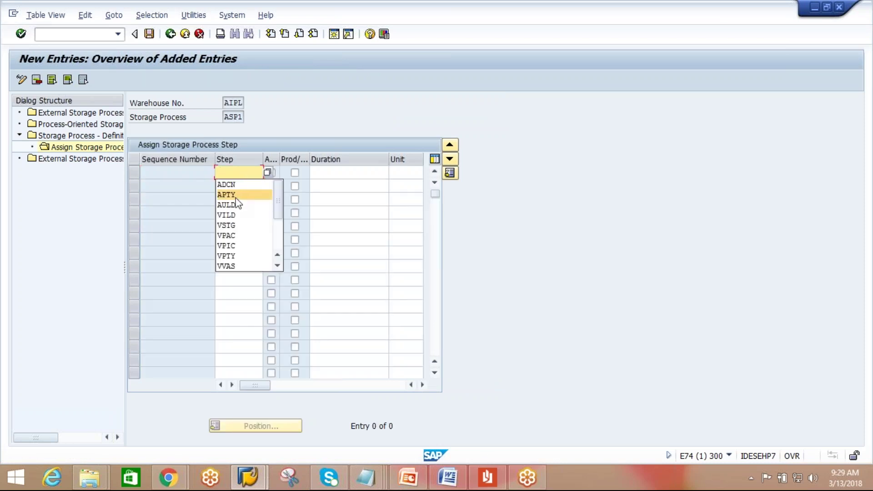
left_click(238, 193)
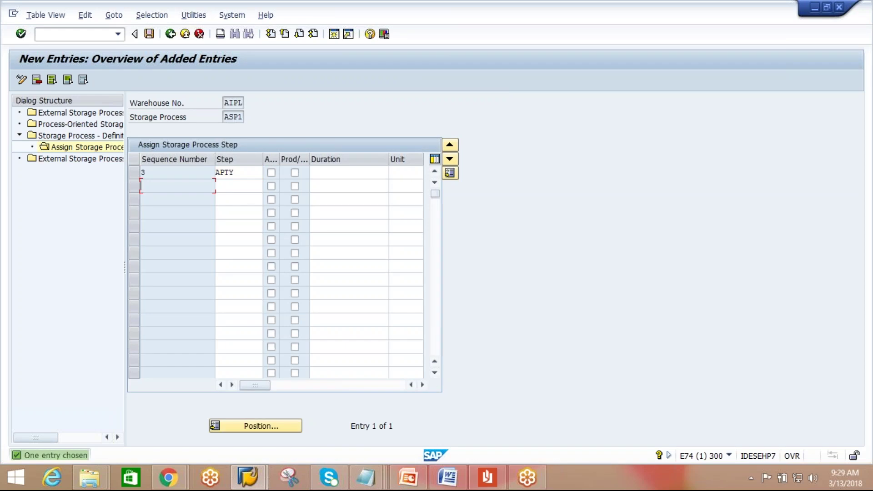
left_click(153, 35)
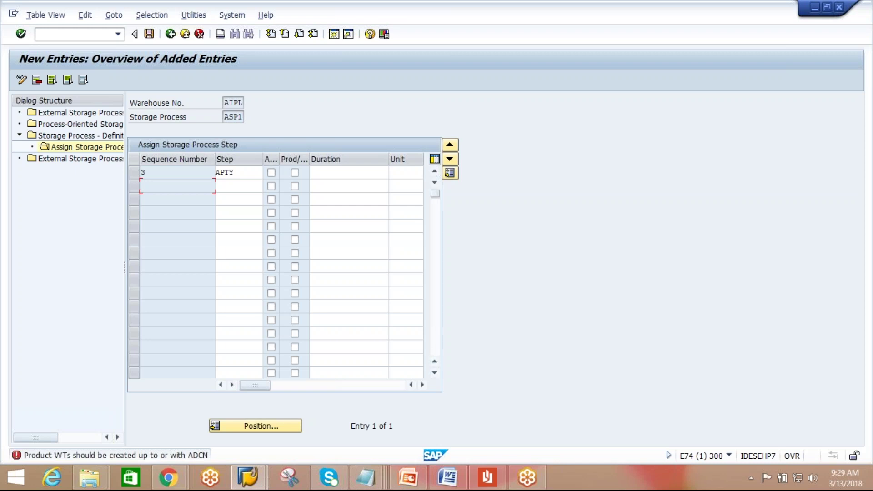
left_click(170, 33)
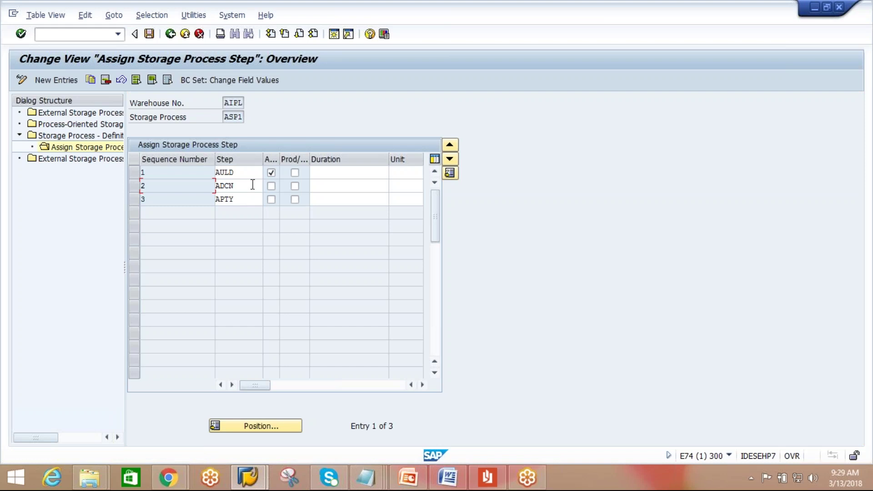
- Activate the "A..." indicator for step ADCN at sequence number 2 of storage process ASP1, and slightly widen the Prod/... column
left_click(250, 184)
left_click(250, 173)
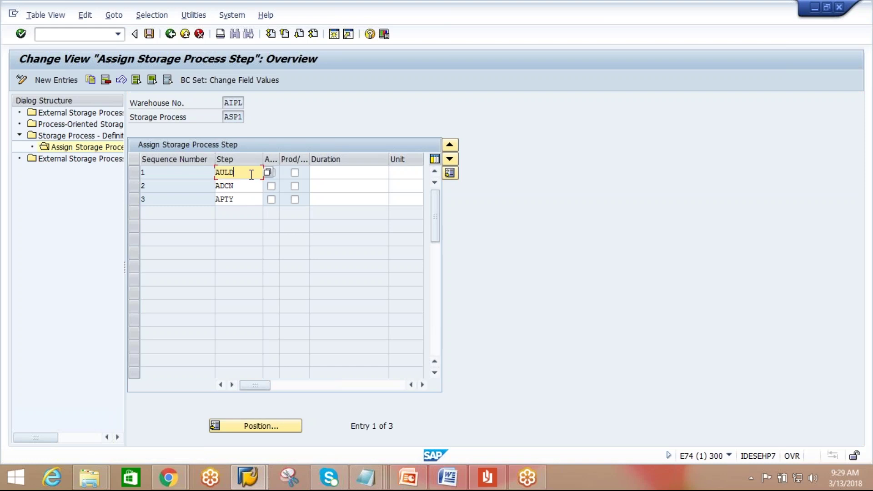
left_click(249, 185)
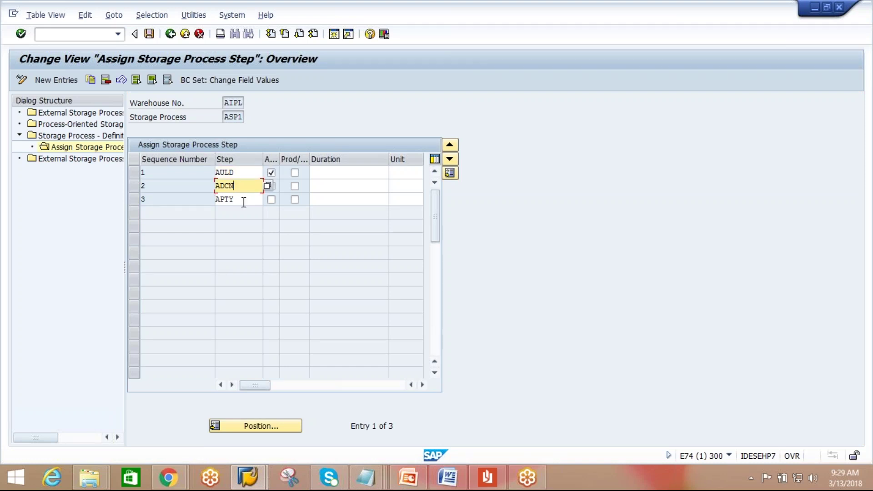
left_click(244, 201)
left_click(271, 188)
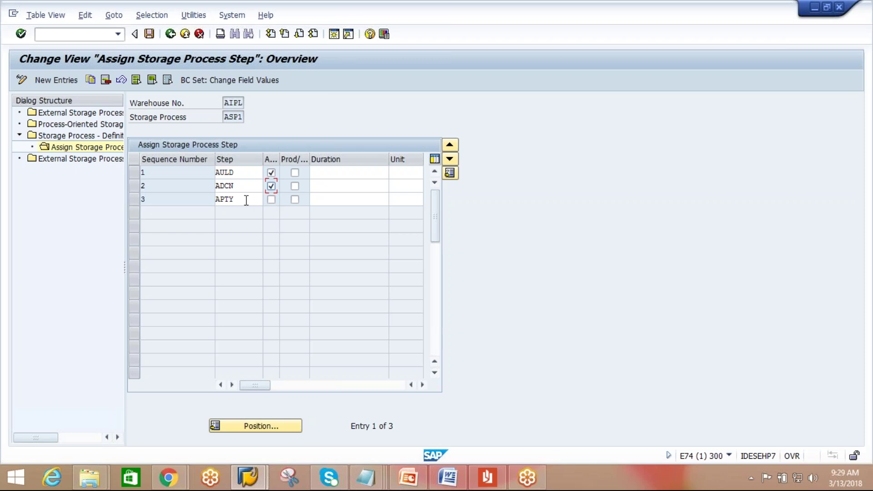
left_click_drag(310, 159, 314, 160)
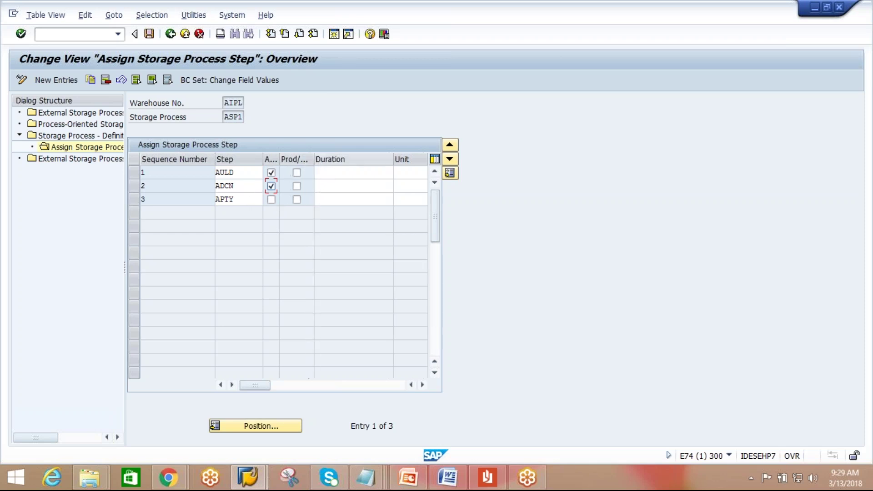
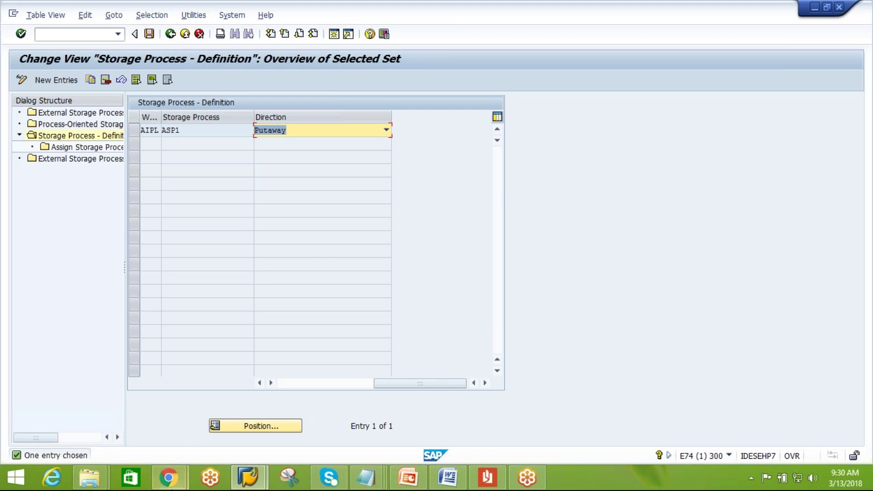
- Switch to Chrome and load the Google home page in the tab holding the BSNL bill search
mouse_move(168, 477)
left_click(259, 432)
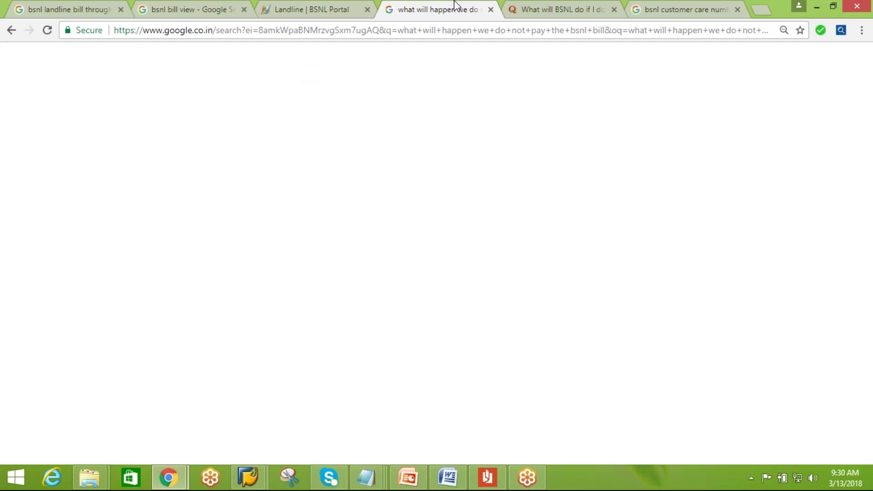
left_click(389, 29)
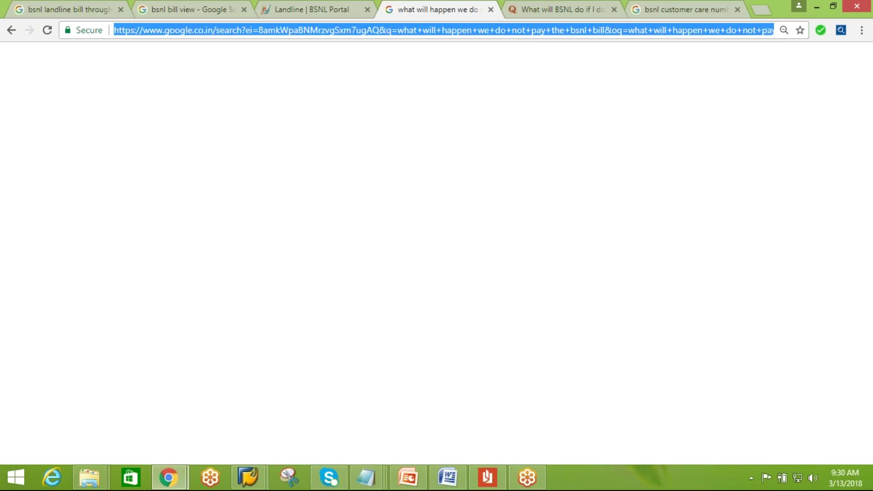
type("goo")
key("Return")
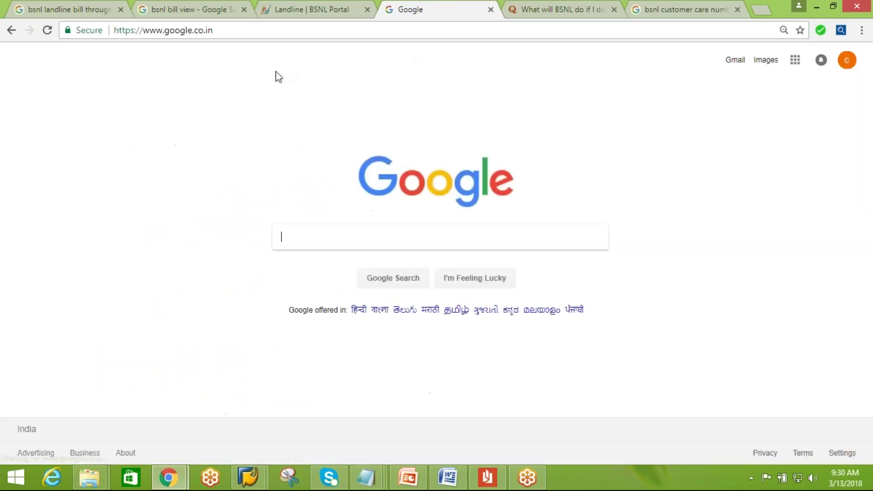
- Search Google for "warehouse packing in warehouse" and show the image results
type("war")
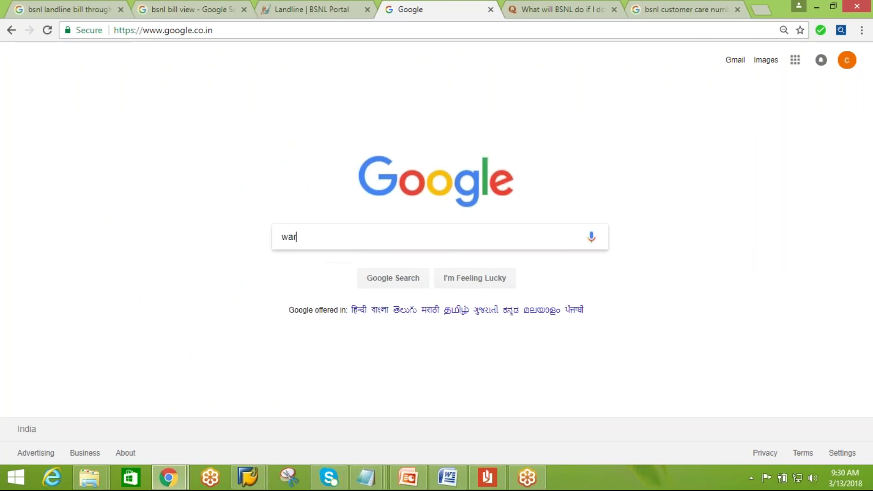
type("ehouse ")
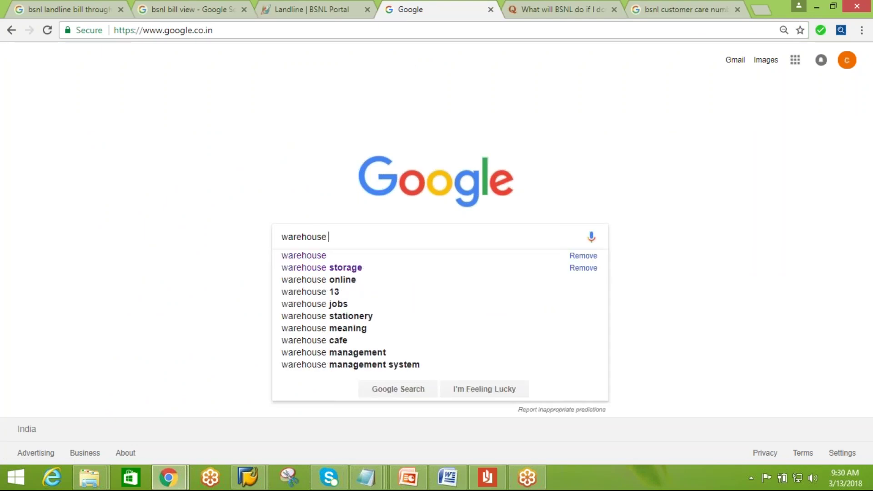
type("pac")
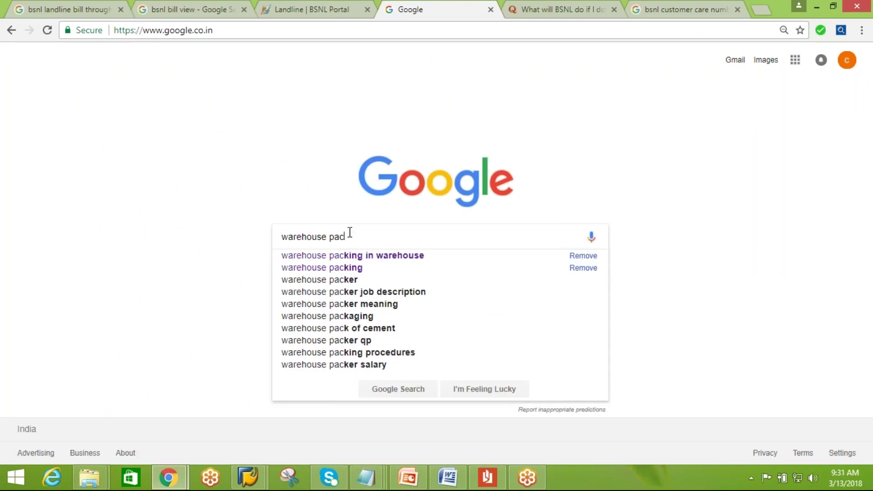
left_click(369, 256)
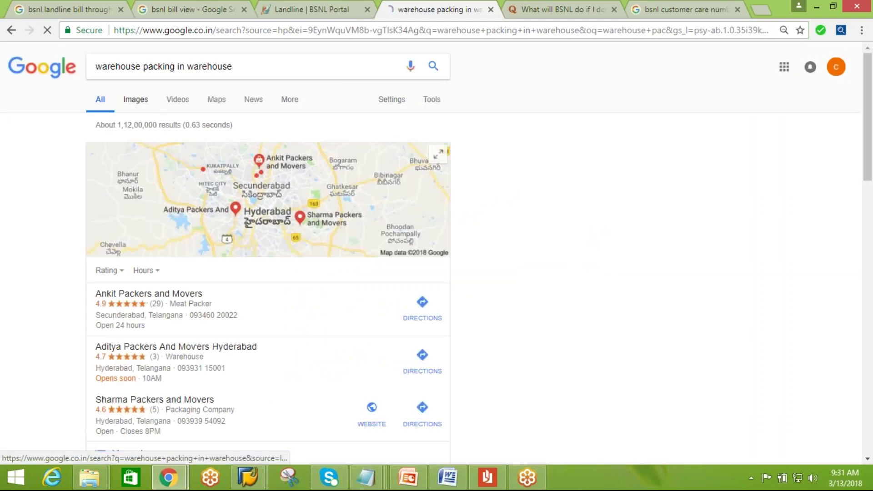
left_click(138, 103)
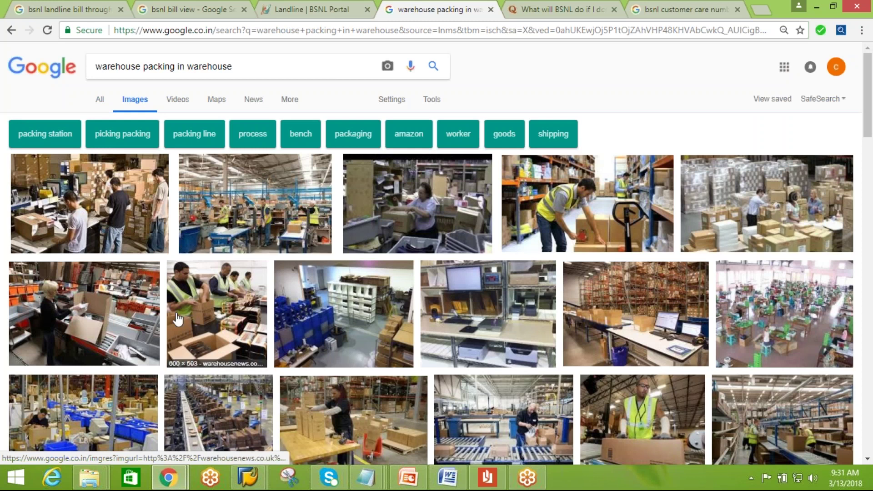
- Examine the enlarged photos of workers packing boxes and of the white packing tables, then return to the start of the image results
left_click(246, 309)
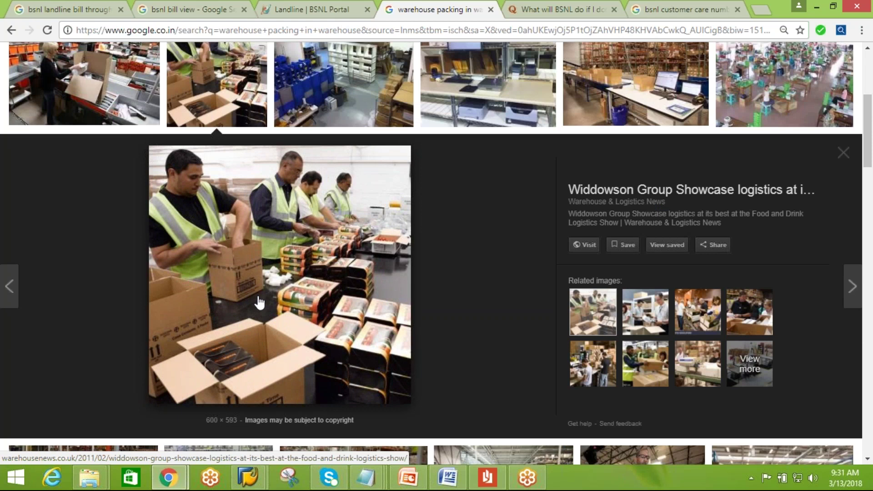
left_click(226, 99)
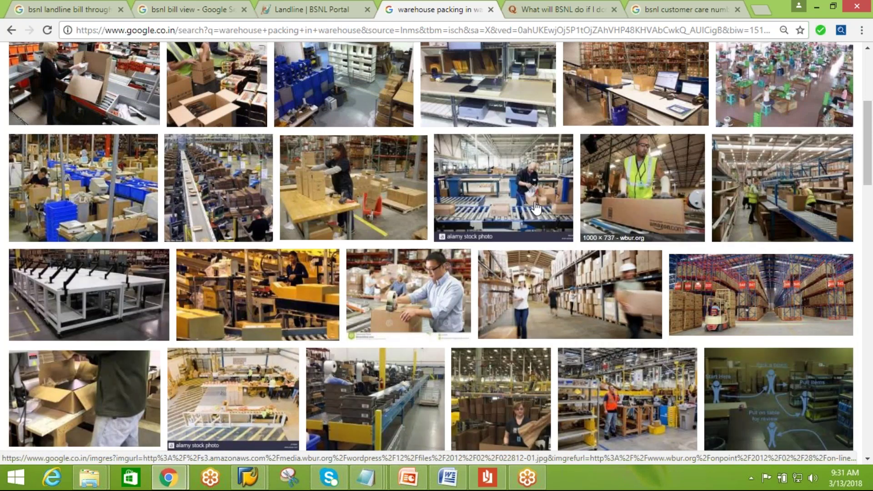
left_click(111, 305)
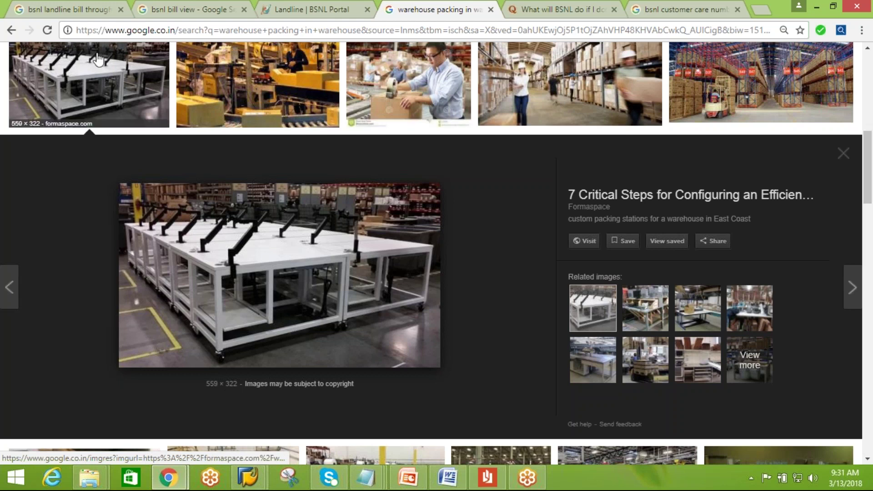
left_click(12, 32)
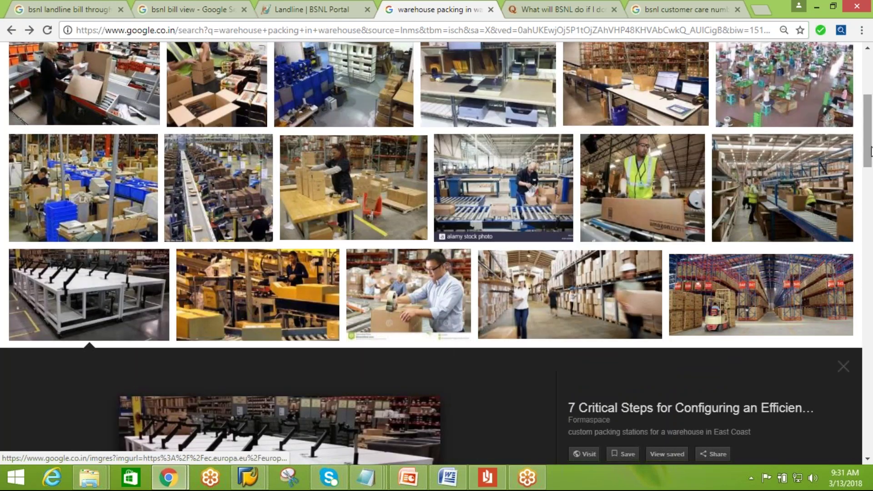
left_click_drag(867, 157, 867, 114)
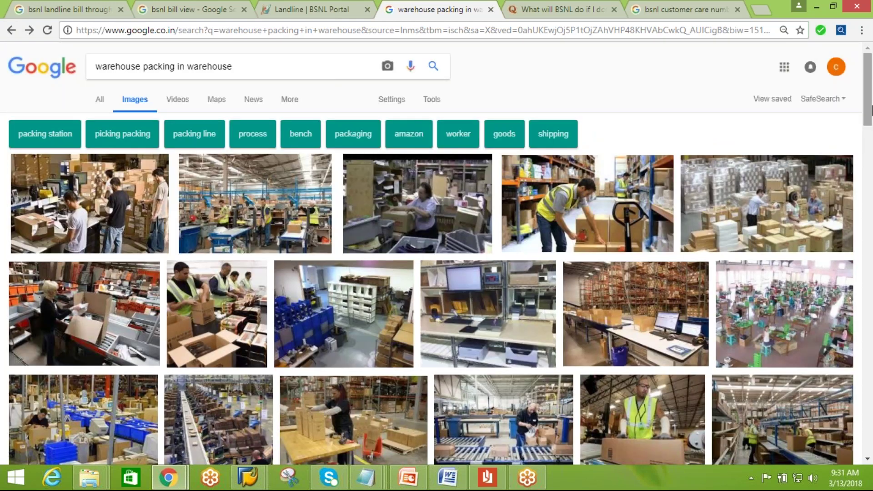
- Examine enlarged first-row photos of packing work centers, including manual packing, the Exe Box warehouse, Drysdales and the packing and dispatching shot
left_click(773, 214)
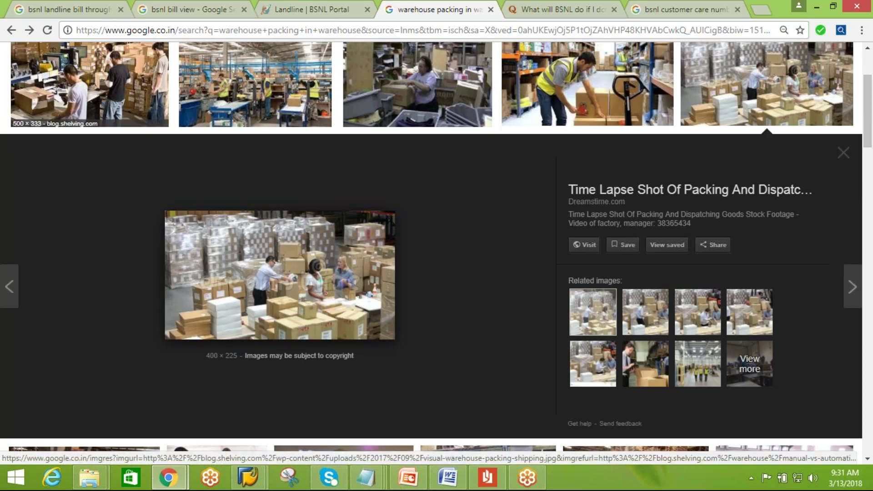
left_click(90, 84)
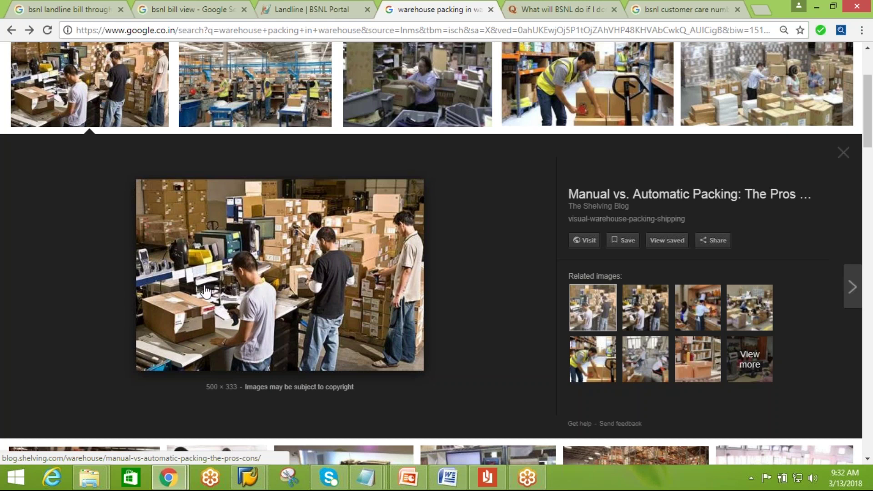
left_click(253, 91)
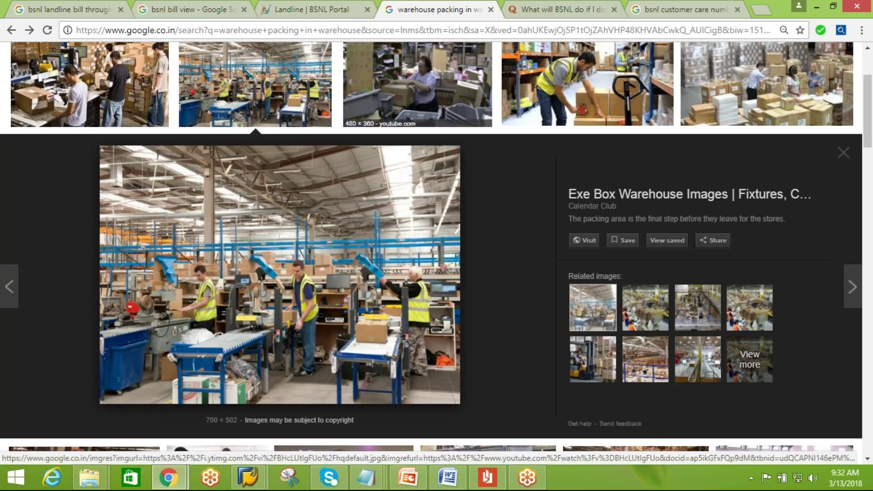
left_click(417, 84)
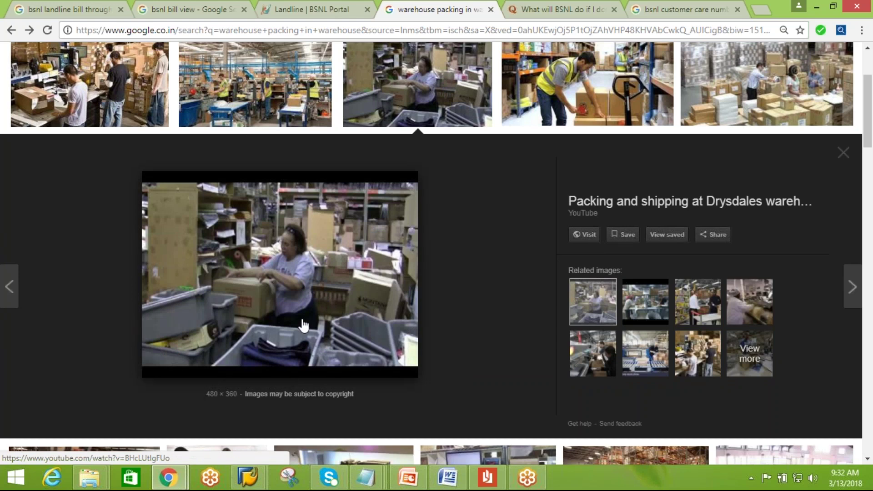
left_click(757, 88)
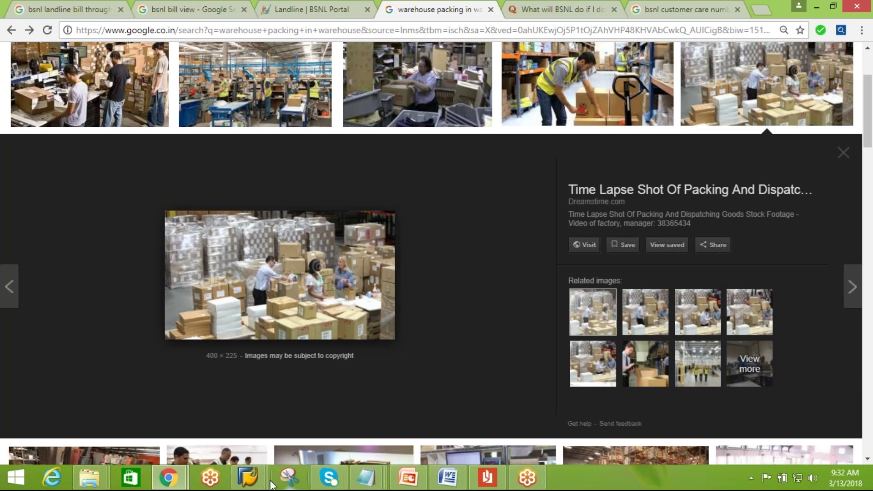
- Switch back to SAP and leave the process-oriented storage control configuration, returning to the IMG structure
mouse_move(248, 476)
left_click(317, 437)
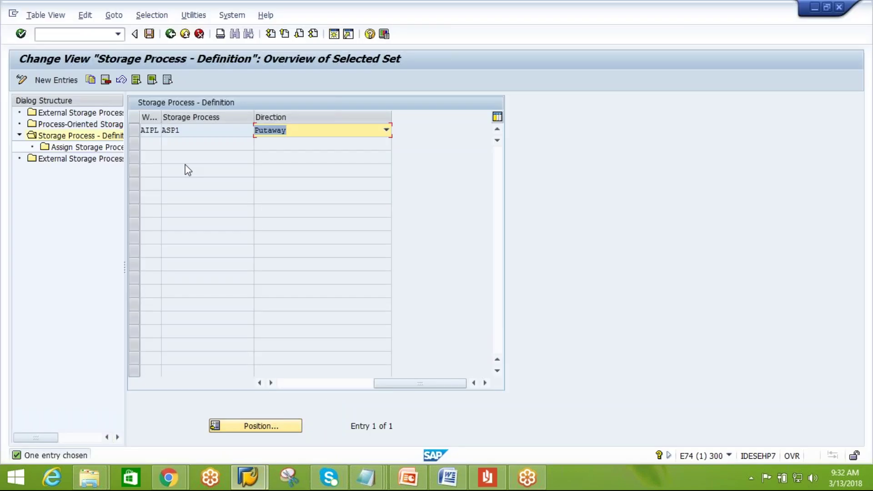
left_click(171, 38)
left_click(170, 39)
left_click(169, 36)
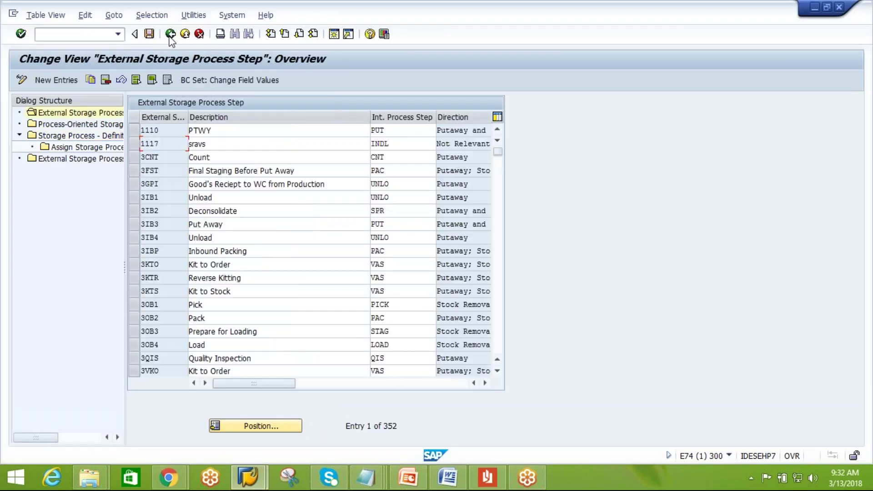
left_click(169, 38)
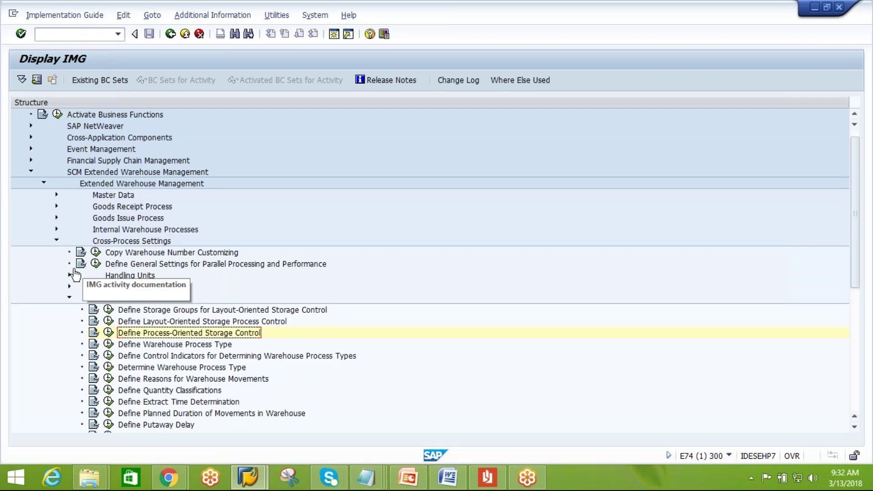
- Collapse Cross-Process Settings in the IMG and open the Define Storage Type activity under Extended Warehouse Management master data
left_click(57, 240)
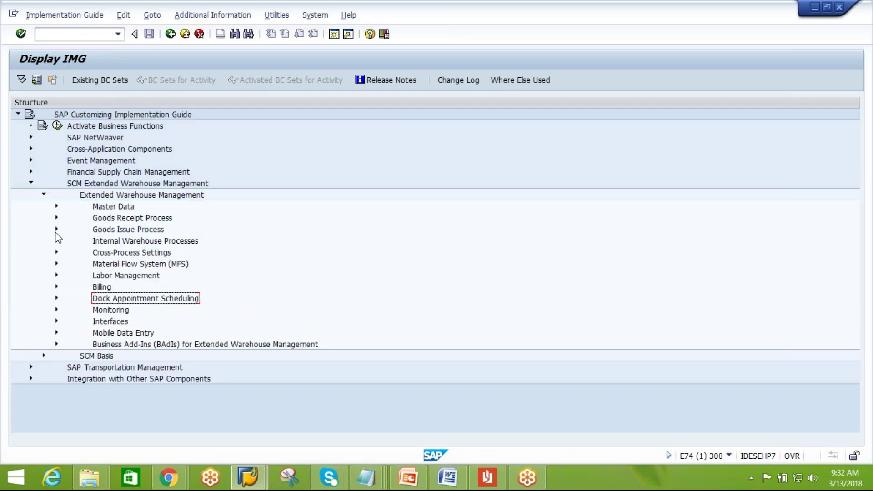
left_click(57, 208)
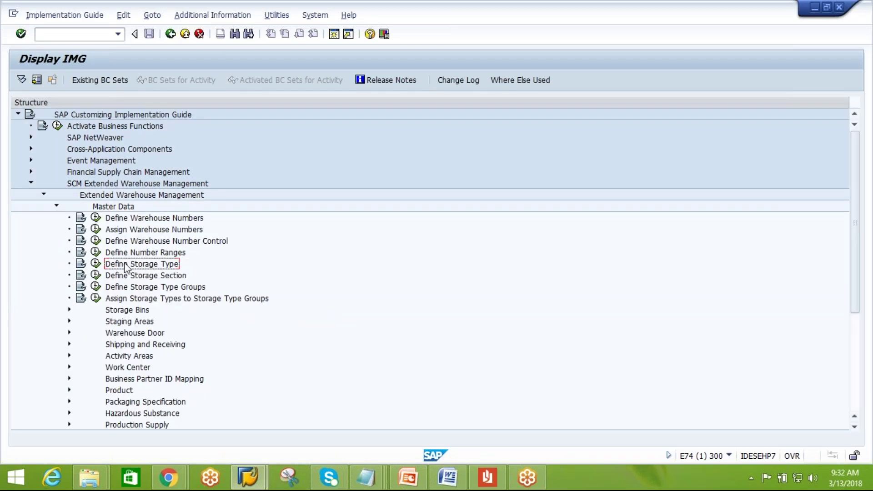
left_click(95, 264)
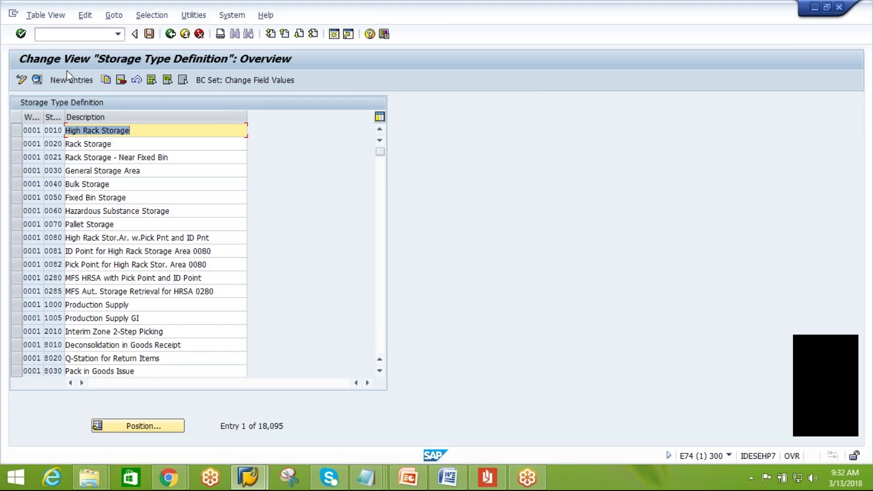
- Create a new storage type entry ADCN for warehouse AIPL with the description AIPL-DECON
left_click(68, 78)
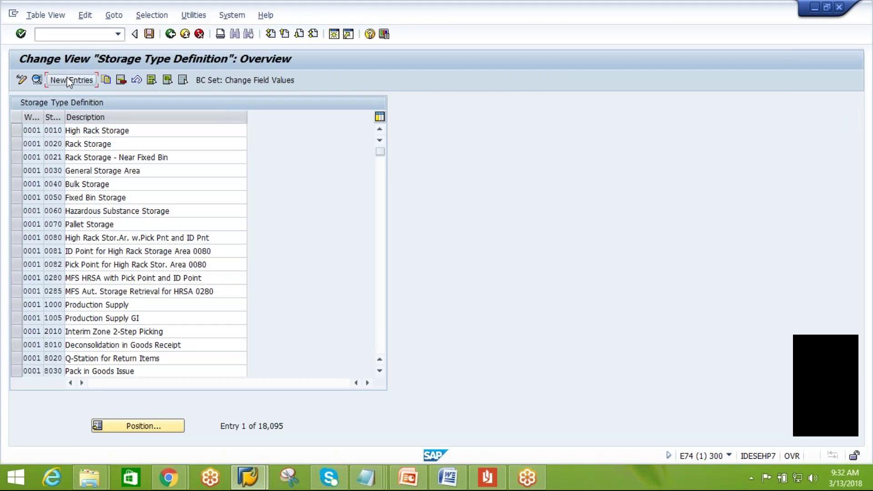
type("AIPL")
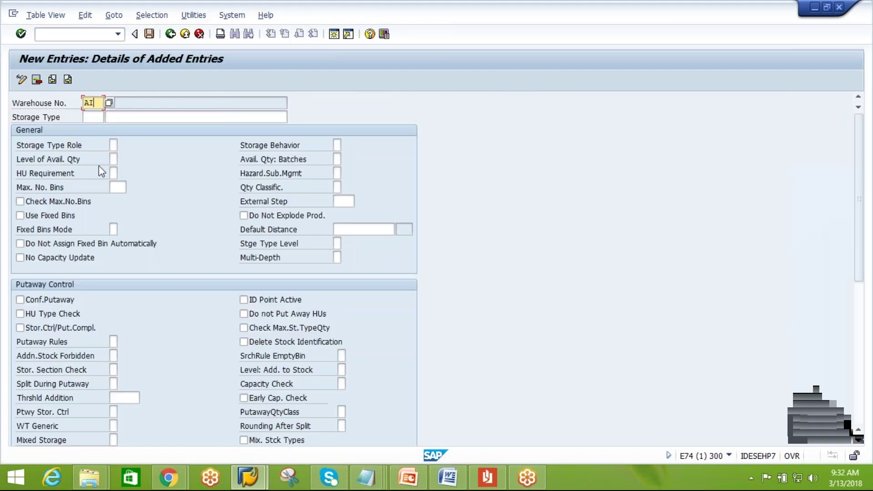
left_click(94, 118)
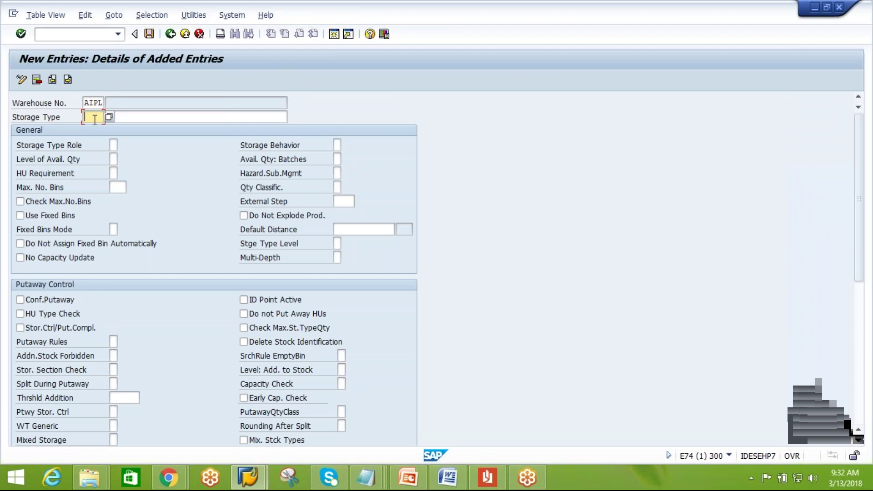
type("ADCN")
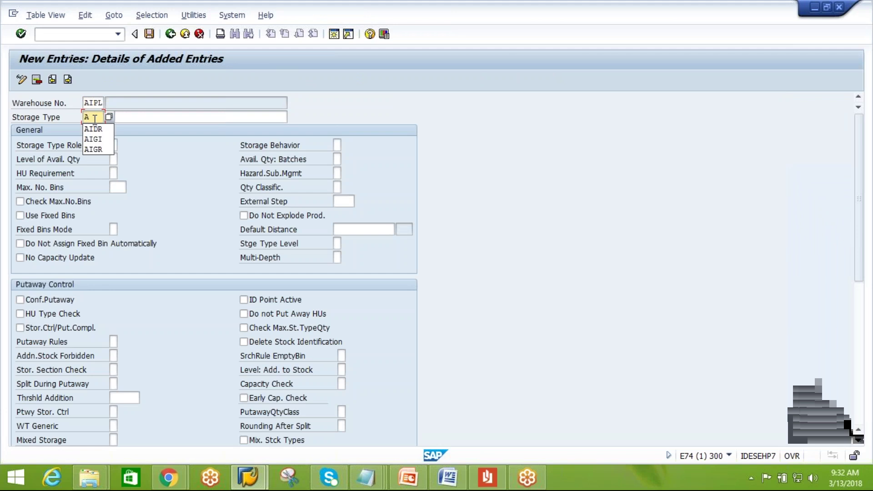
left_click(135, 120)
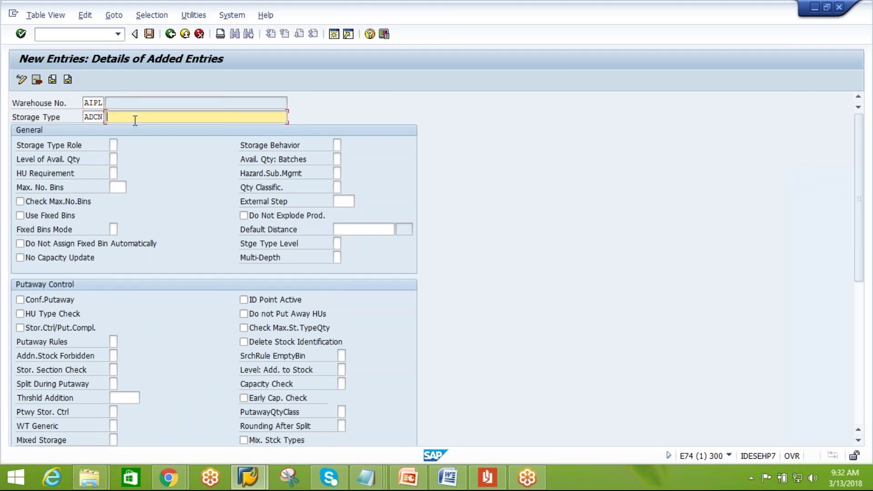
type("AIPL")
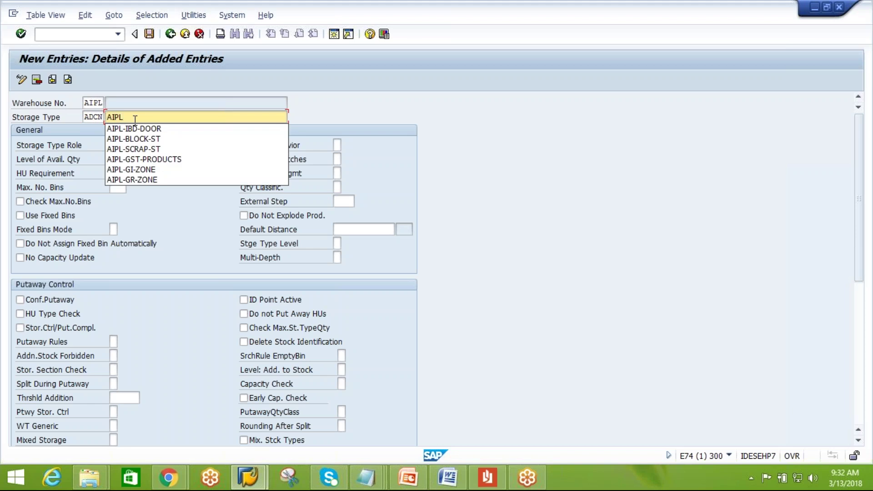
type("-DEC")
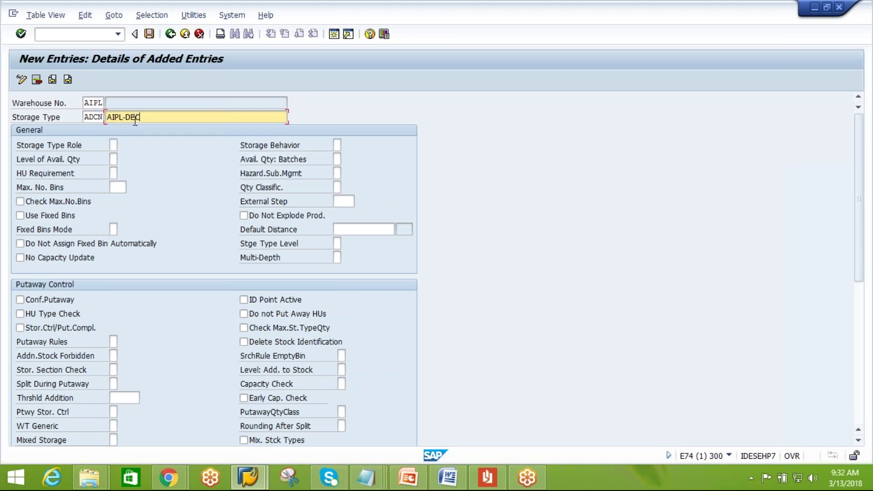
type("ON")
- Give storage type ADCN the role E (Work Center), enable putaway confirmation and set putaway rule 4 (General Storage Area)
left_click(113, 145)
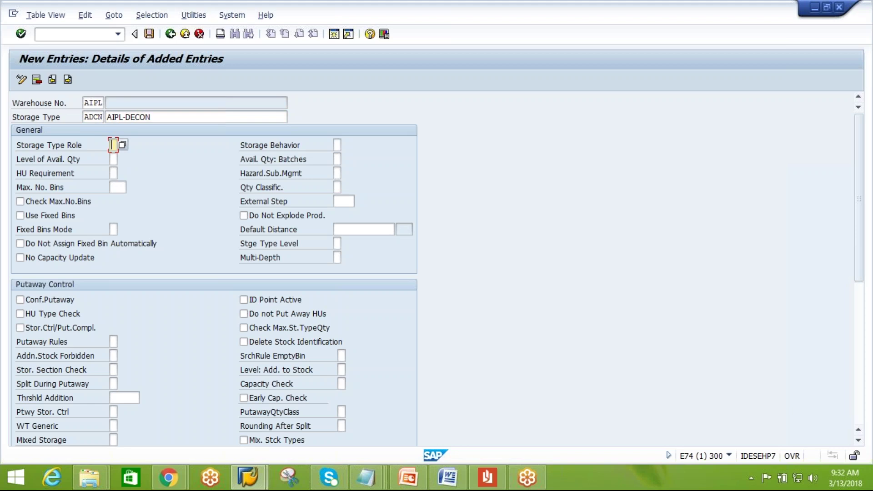
left_click(121, 146)
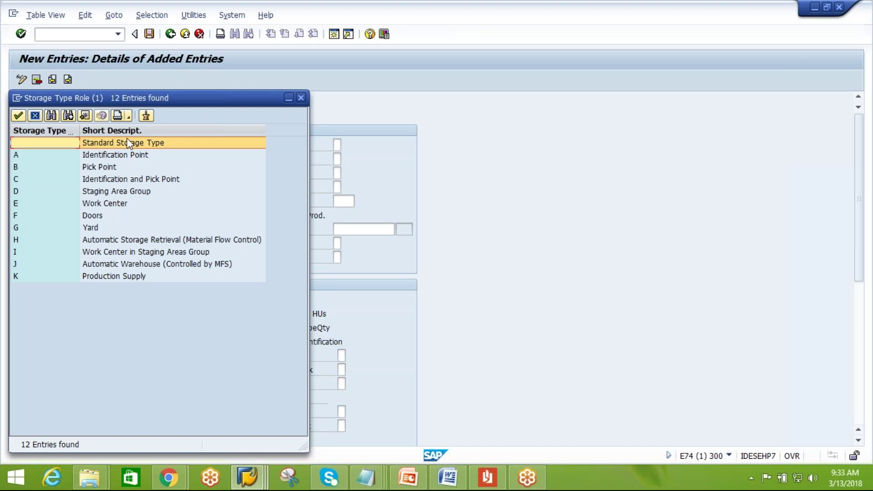
double_click(114, 208)
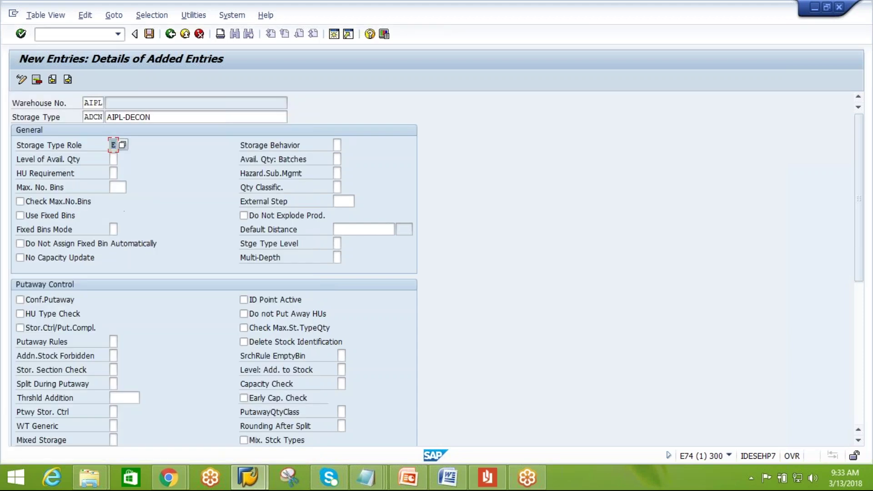
left_click(21, 300)
left_click(113, 343)
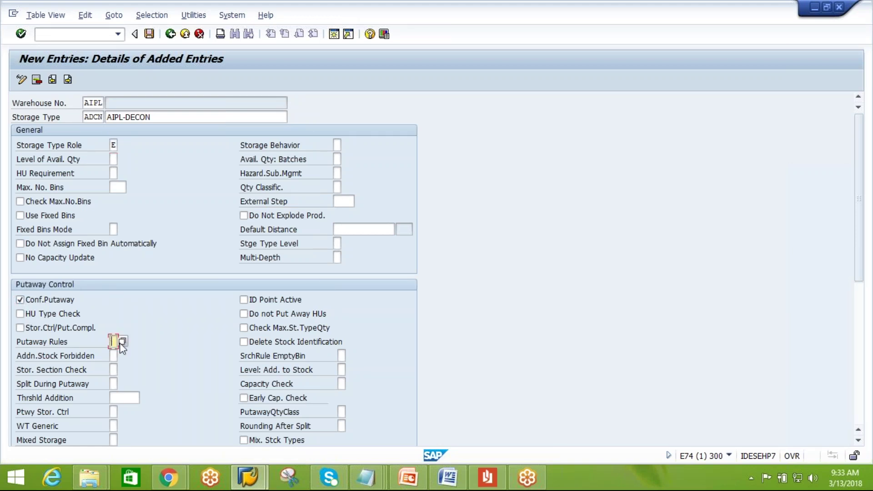
left_click(124, 342)
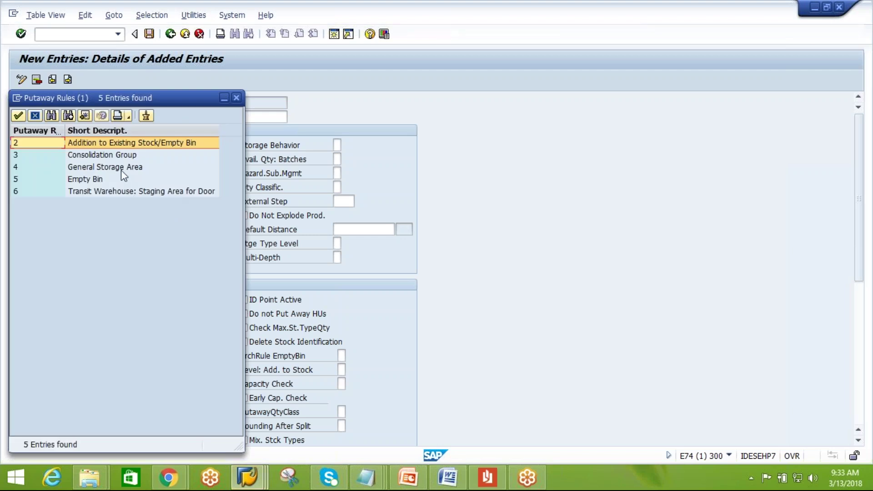
double_click(121, 170)
- Set the capacity check of storage type ADCN to 4 and save the new entry
left_click_drag(858, 184, 859, 324)
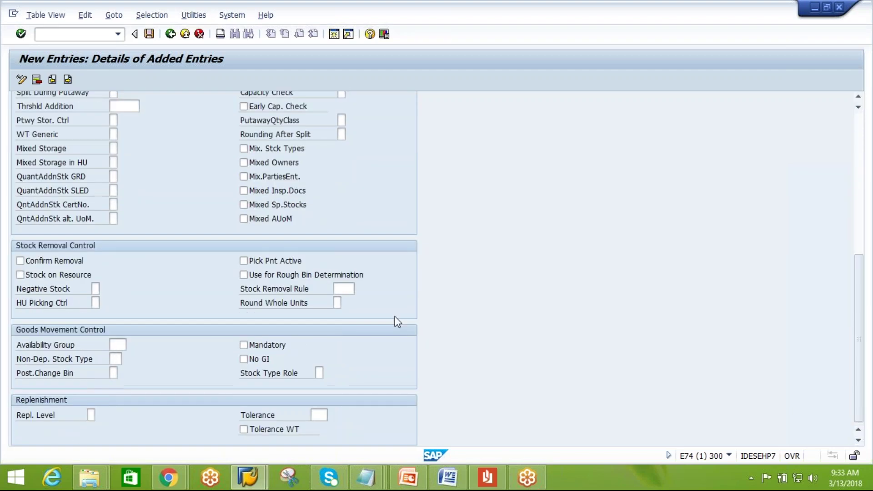
left_click(149, 34)
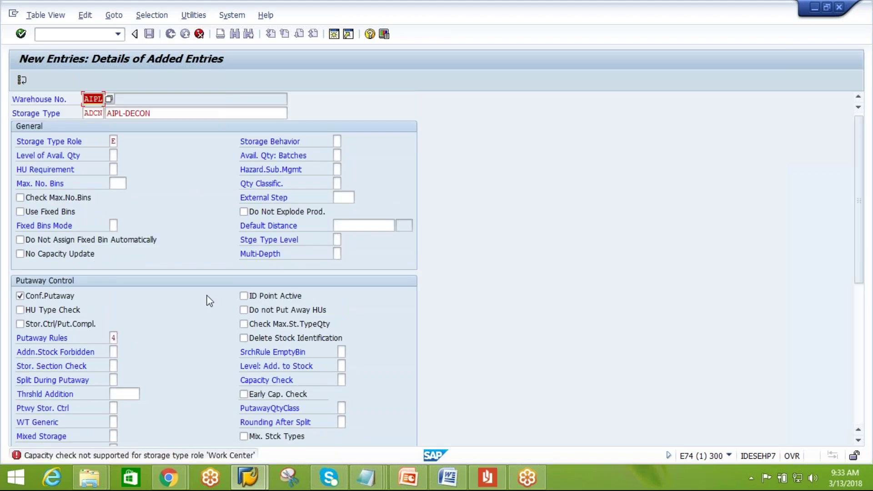
left_click(342, 382)
left_click(350, 380)
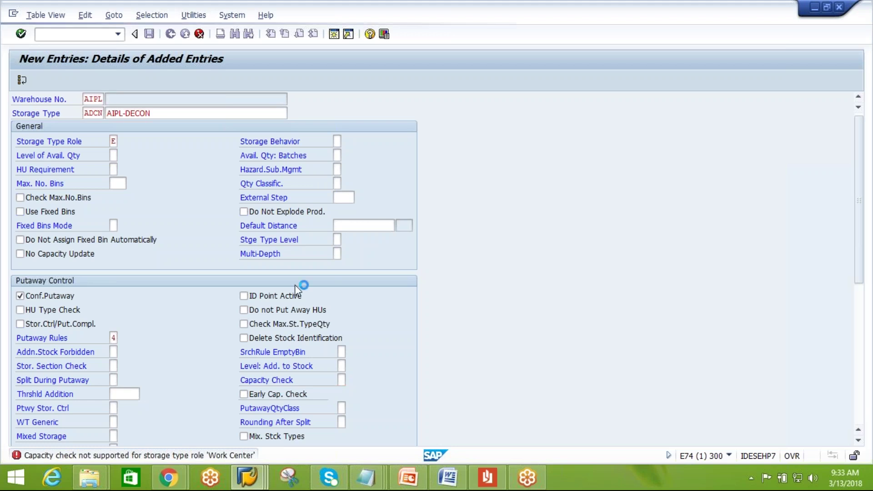
left_click(146, 193)
double_click(145, 192)
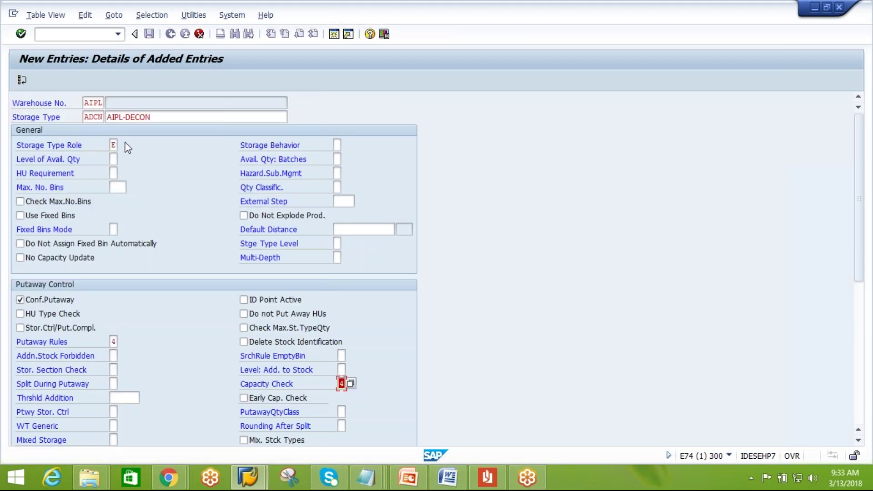
key("ctrl+s")
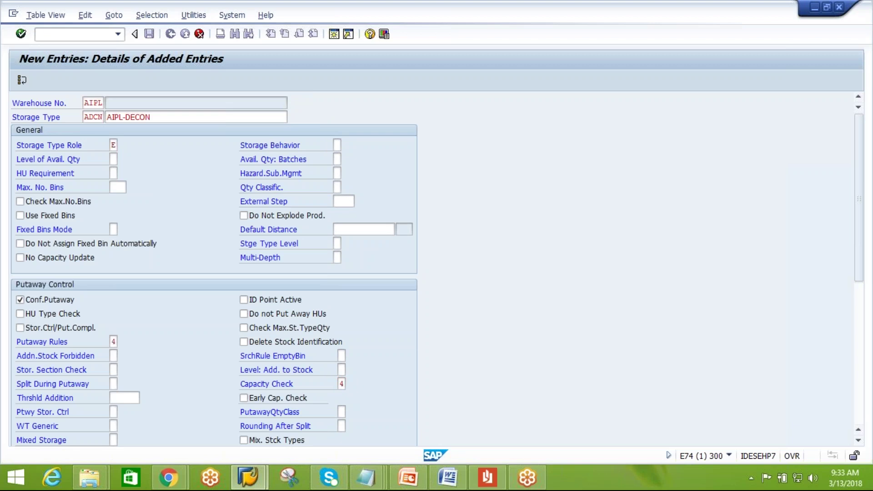
left_click(192, 217)
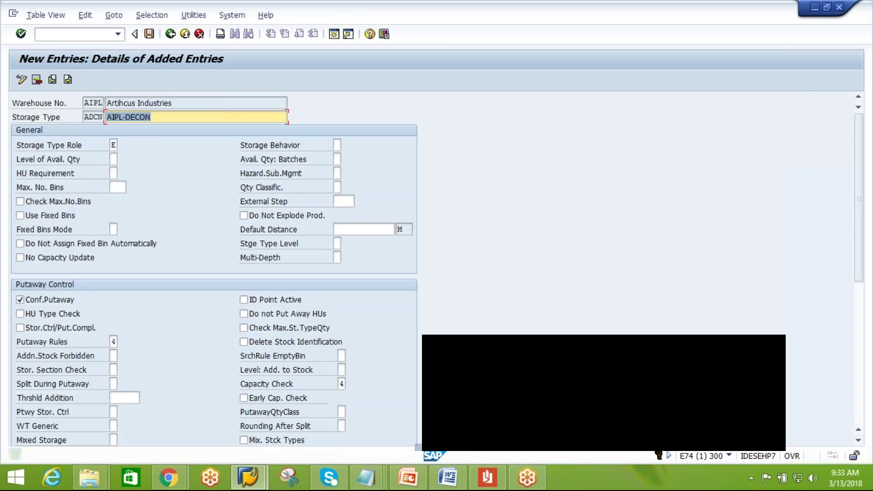
- Leave the storage type configuration back to SAP Easy Access and start the storage bin creation transaction /n/scwm/ls01
left_click(172, 35)
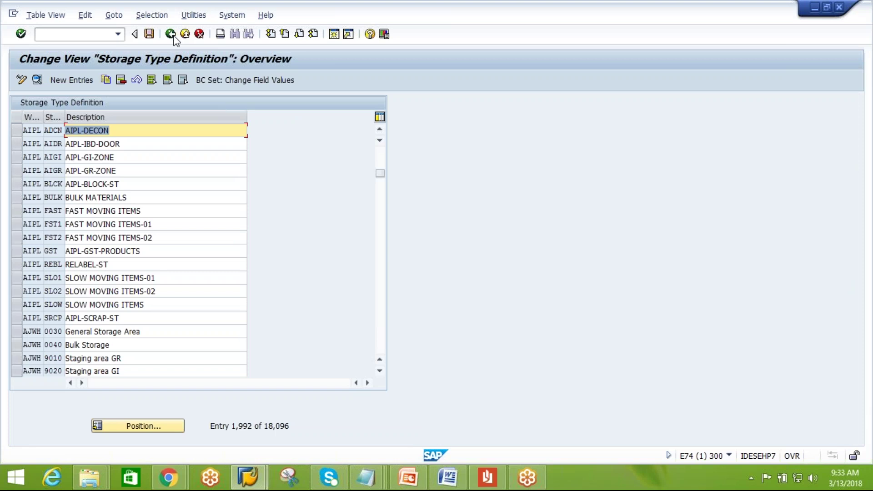
left_click(171, 35)
left_click(172, 36)
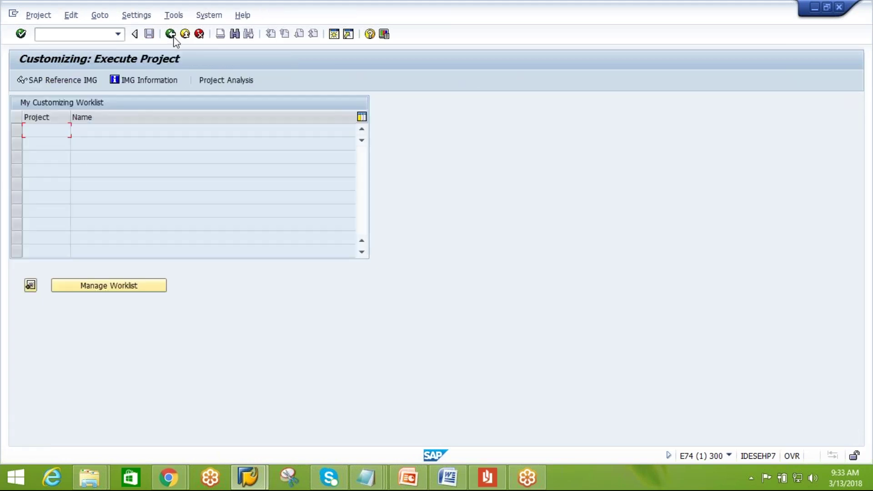
left_click(172, 37)
left_click(118, 36)
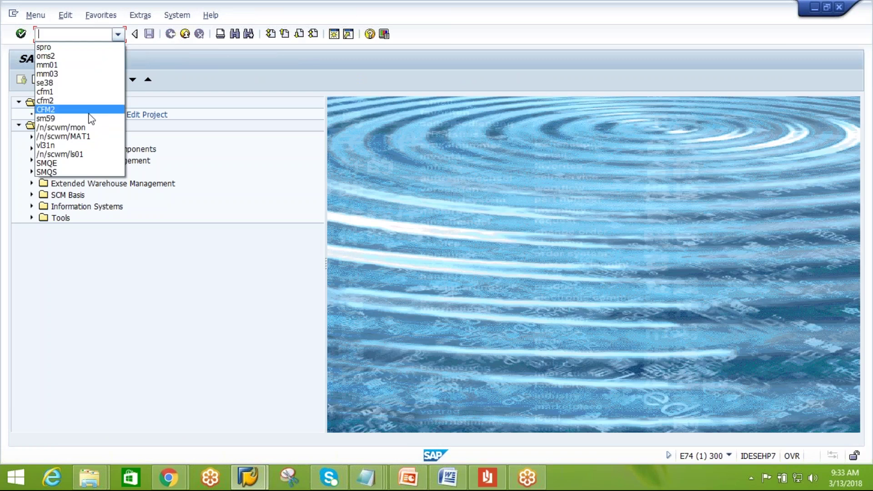
left_click(86, 154)
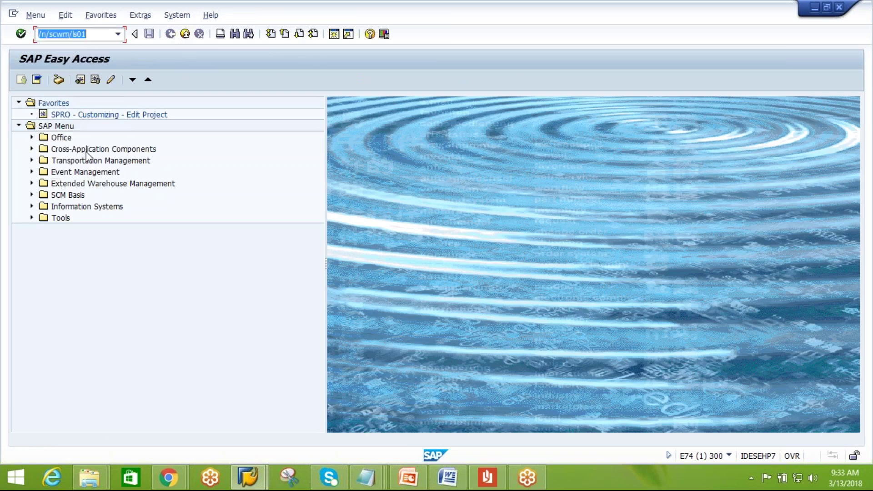
key("Return")
- Create storage bin DECON-BIN in warehouse AIPL with storage type ADCN and save it
type("AIPL")
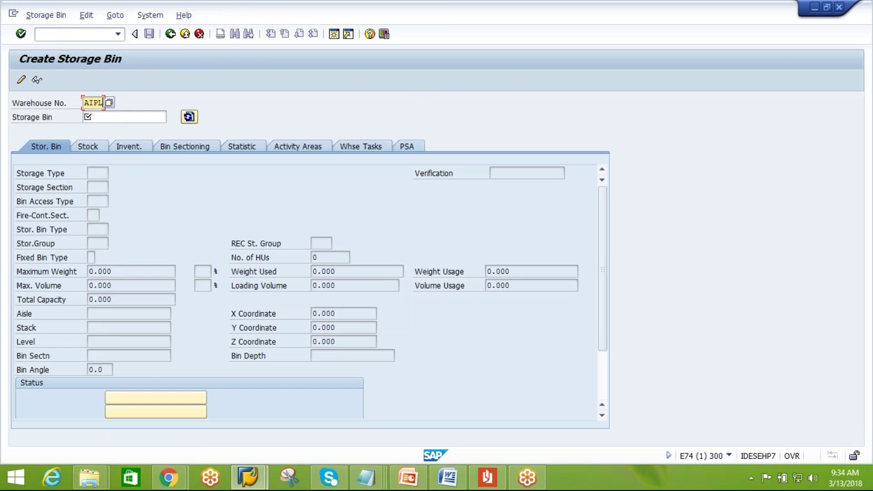
left_click(100, 113)
type("DEC")
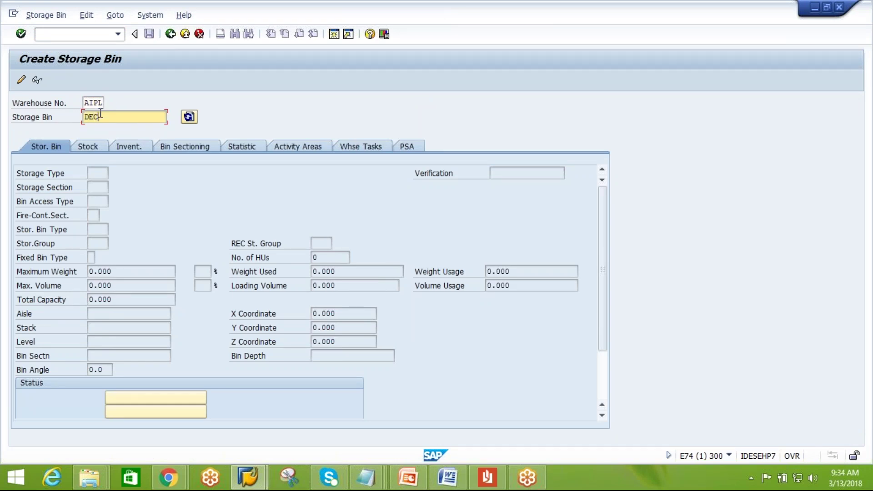
type("ON-BIN")
key("Return")
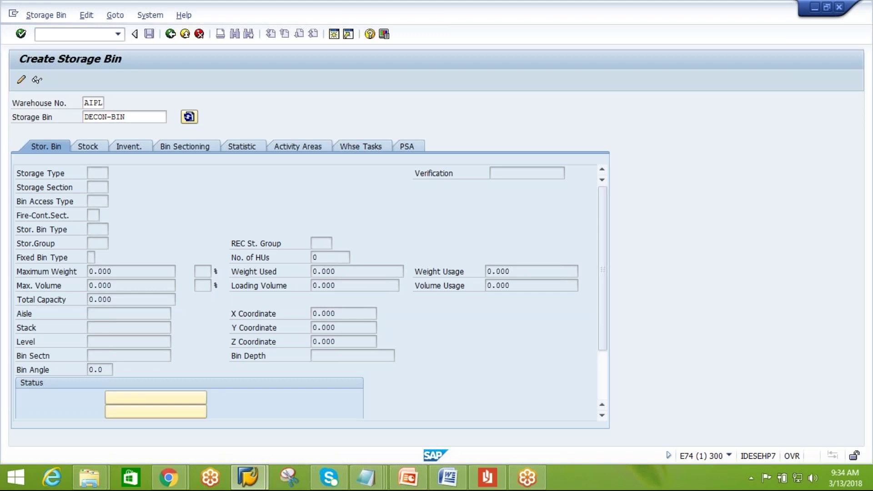
type("ADCN")
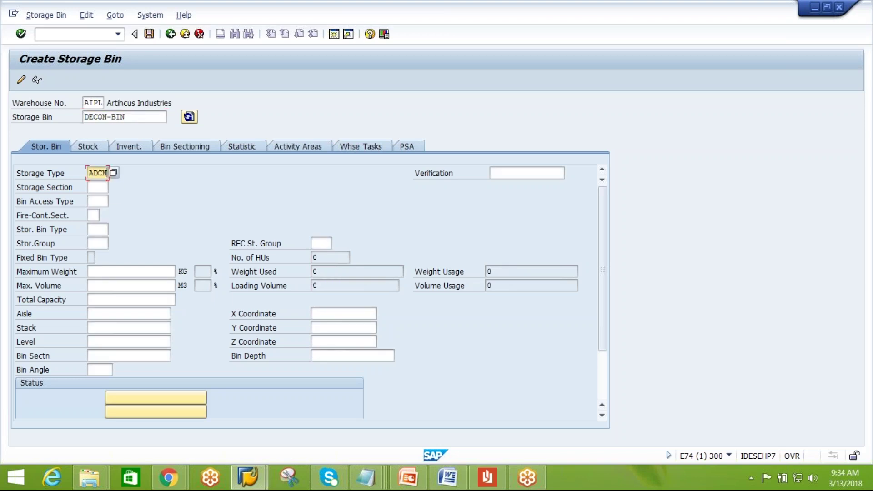
left_click(149, 34)
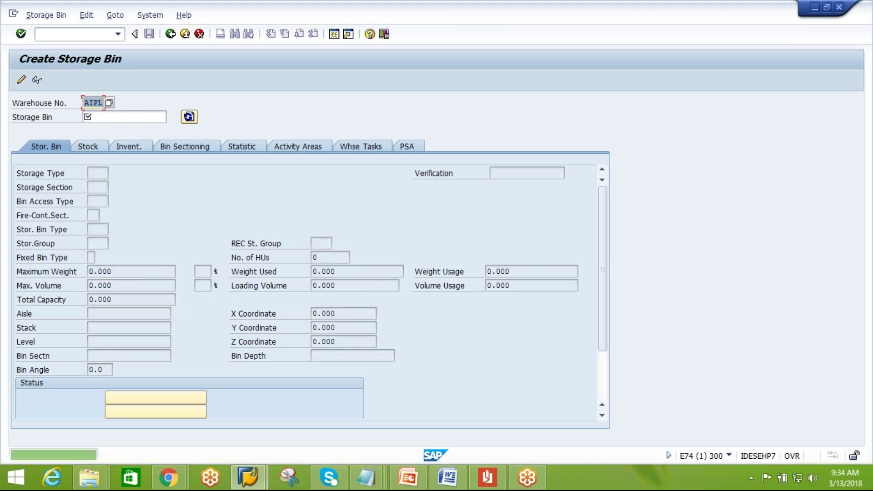
- Leave storage bin creation and open the SAP Reference IMG through transaction spro
left_click(171, 38)
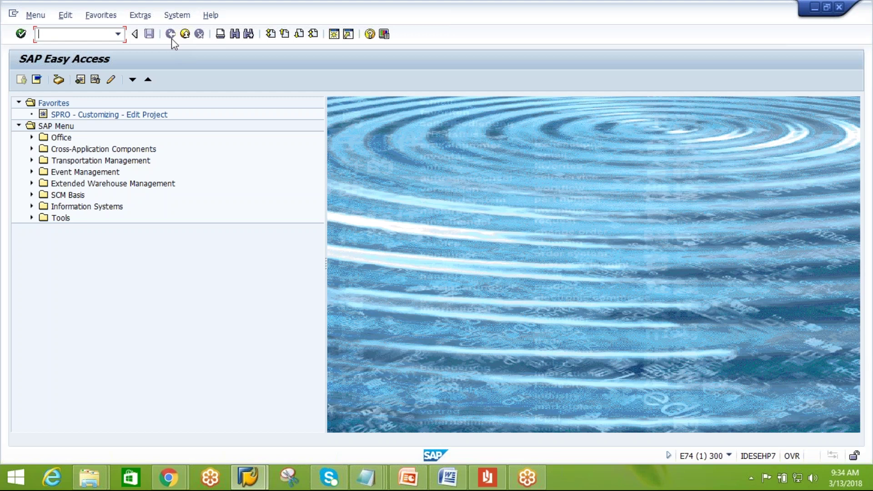
type("spro")
key("Return")
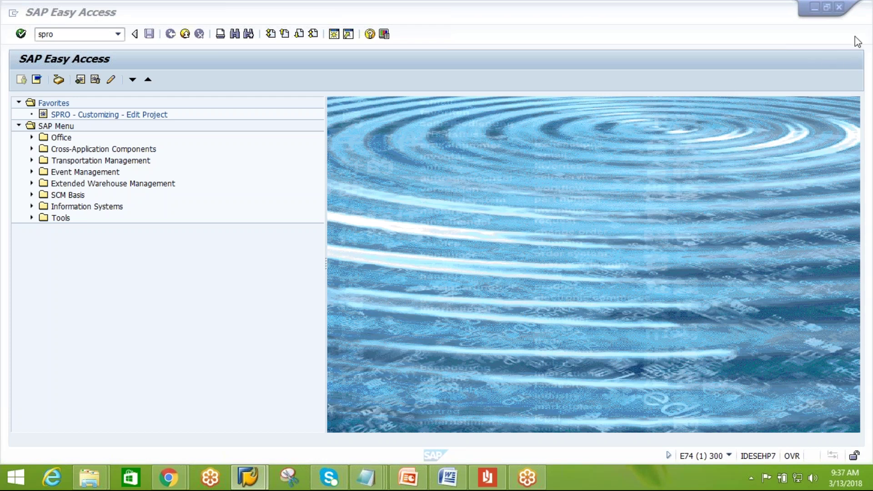
left_click(224, 132)
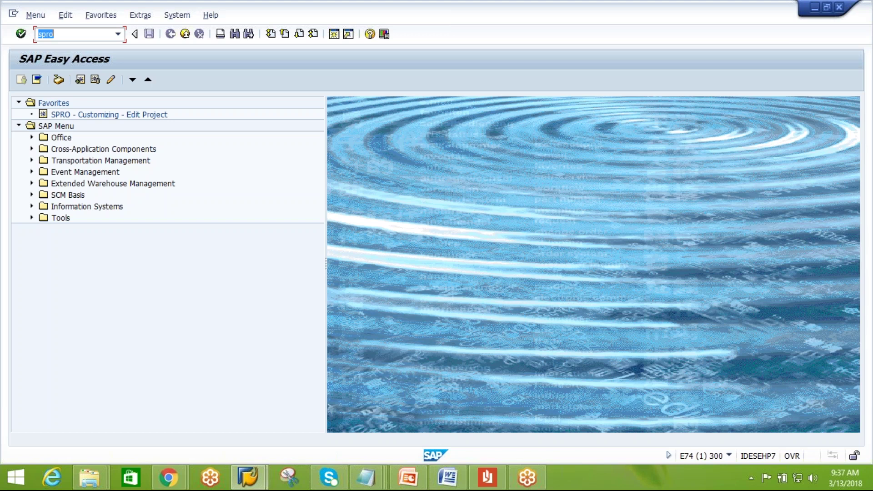
key("Return")
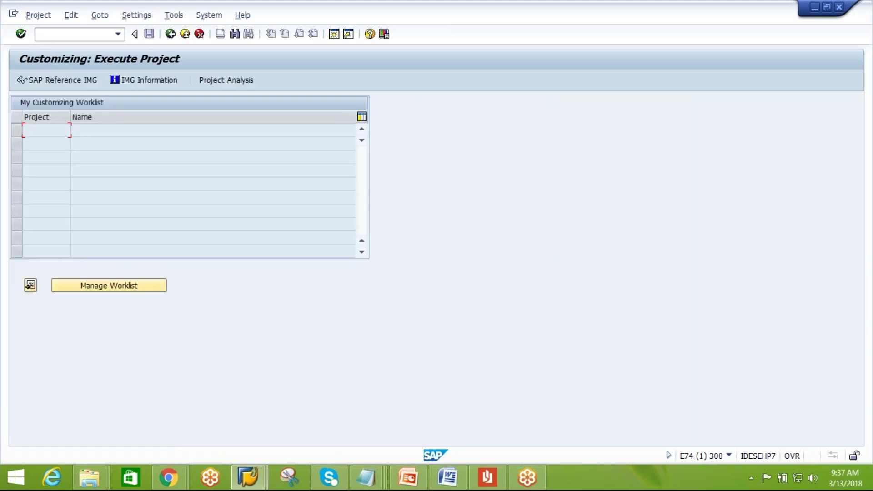
left_click(96, 80)
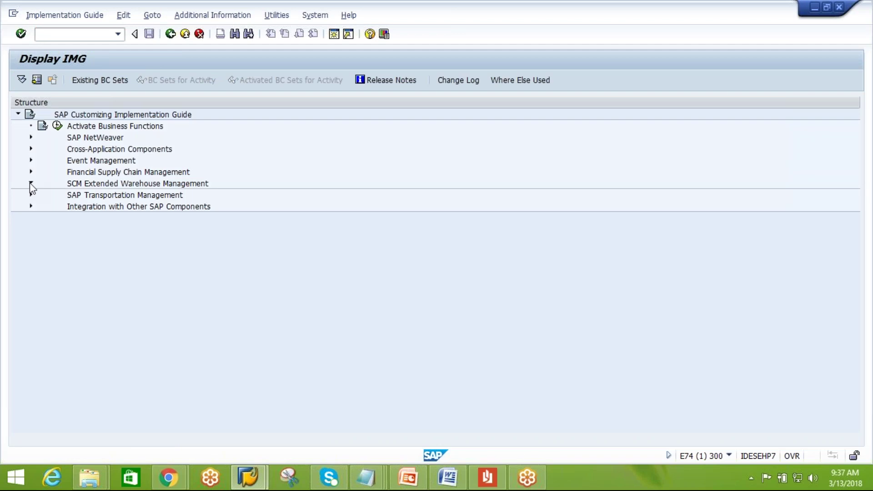
- Expand SCM Extended Warehouse Management in the IMG down to the Work Center activities under Master Data
left_click(31, 183)
left_click(44, 194)
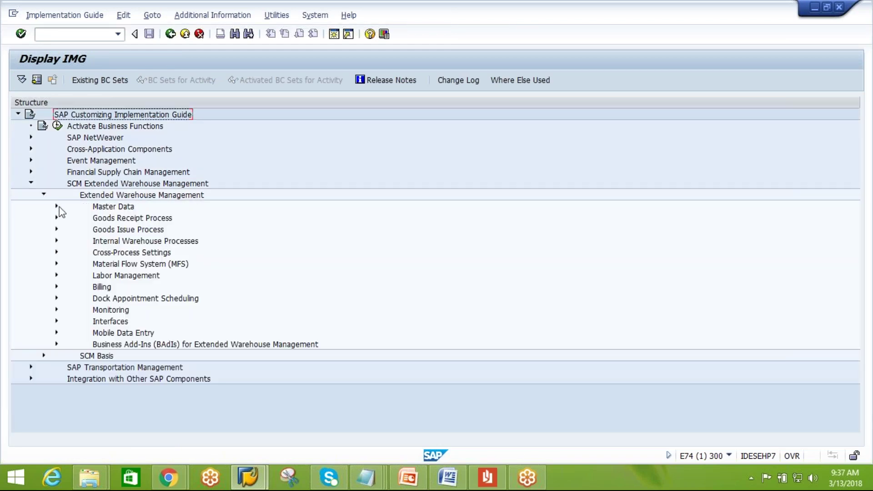
left_click(56, 205)
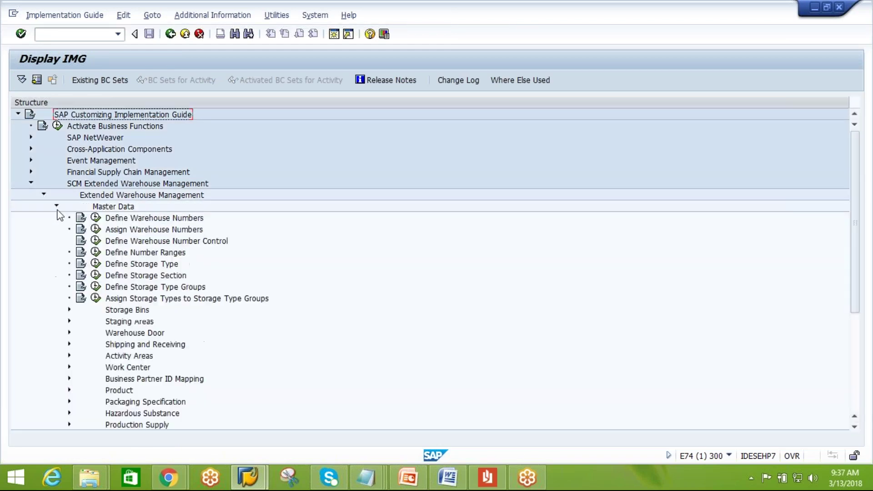
left_click(69, 366)
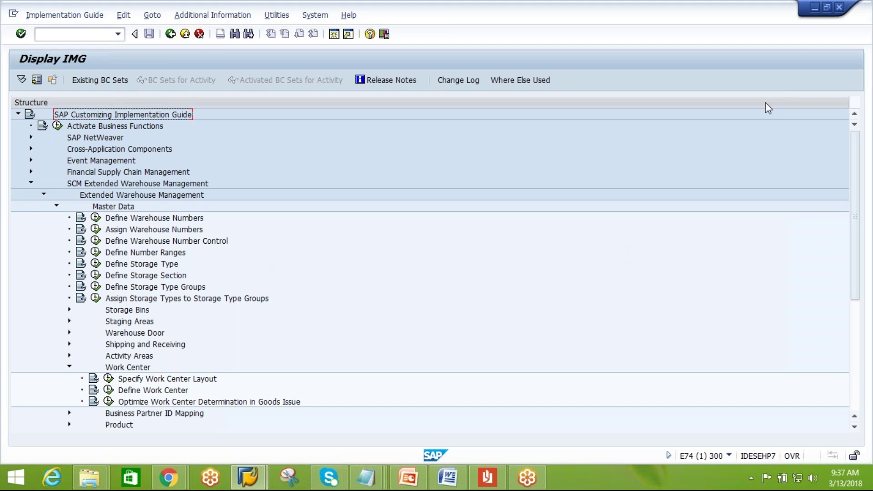
- Open the Define Work Center activity in the IMG and start a new work center entry
left_click_drag(855, 184, 854, 233)
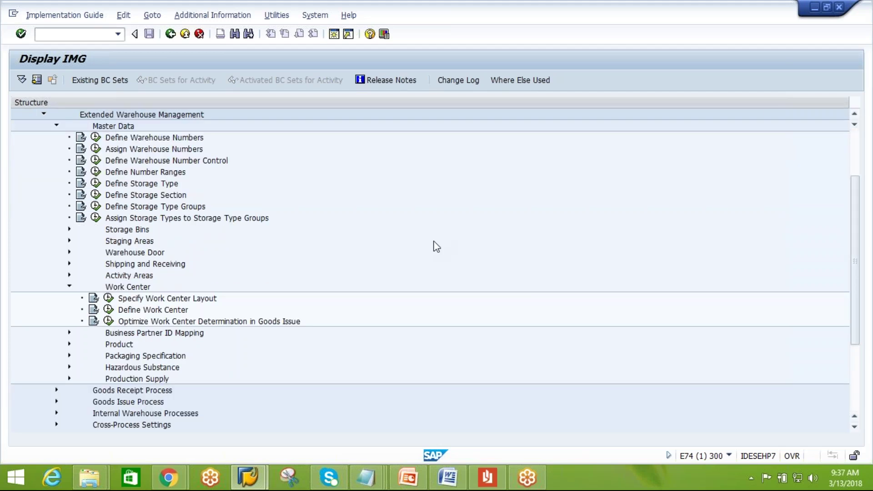
left_click(177, 311)
left_click(163, 300)
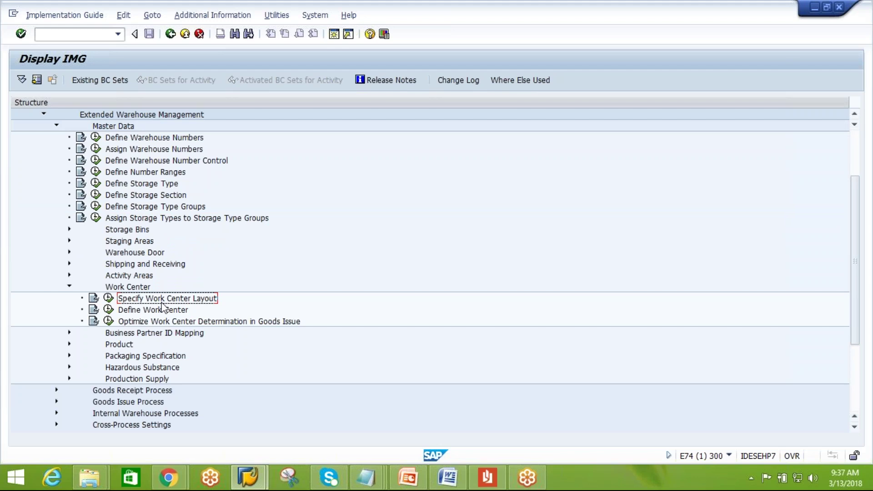
left_click(109, 310)
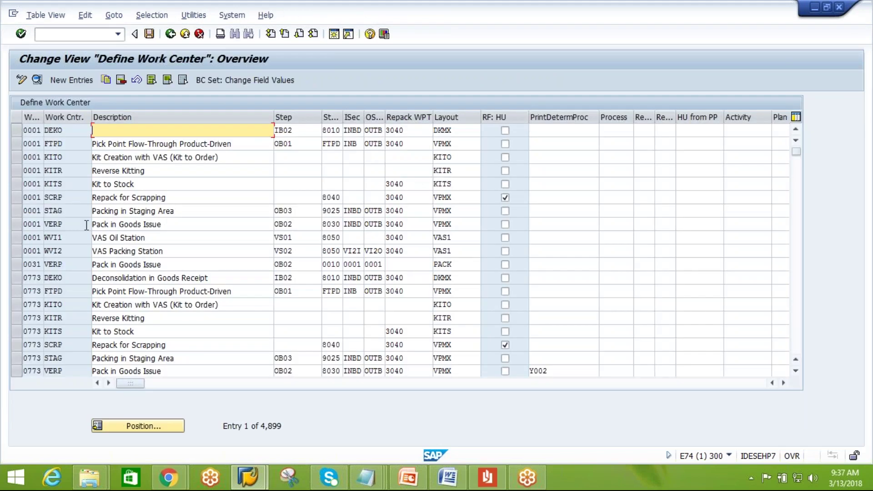
left_click(71, 80)
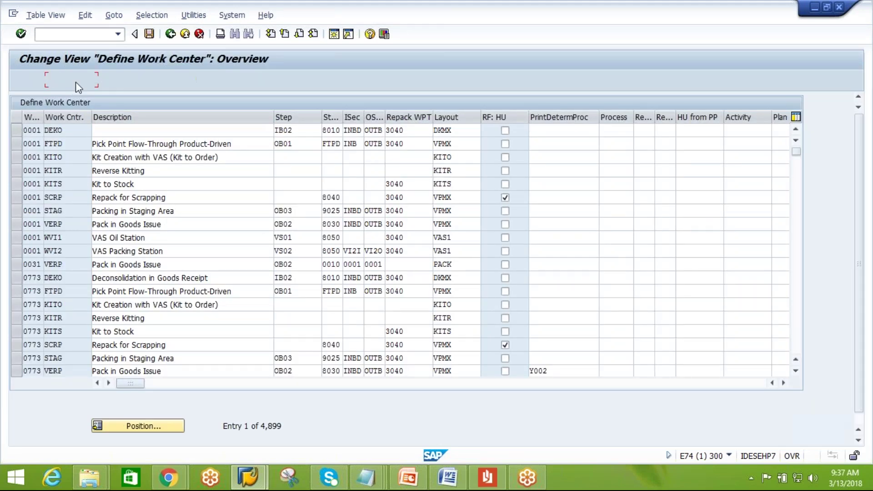
- Enter warehouse number AIPL, work center ADCN and description AIPL-DECON-WC for the new entry
type("A")
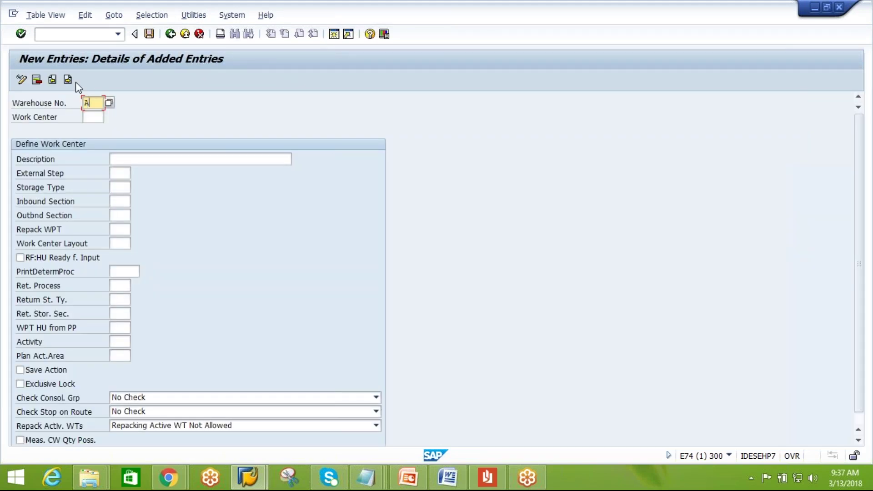
type("IPL")
left_click(91, 116)
type("ADCN")
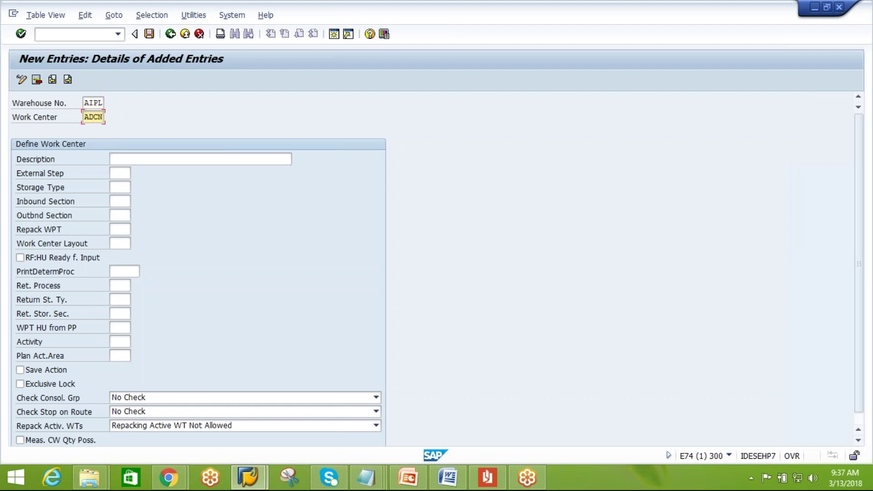
left_click(130, 163)
type("A")
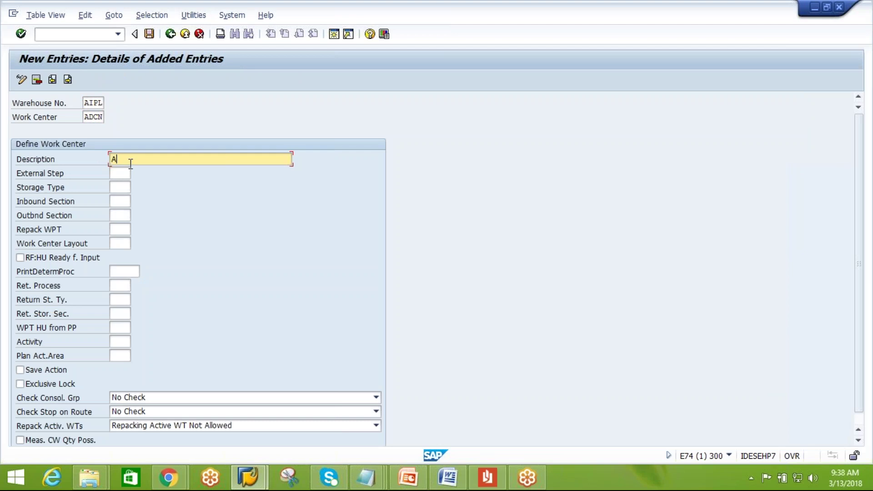
type("IPL-DECON-WC")
- Assign external step ADCN and storage type ADCN to the new work center
left_click(123, 173)
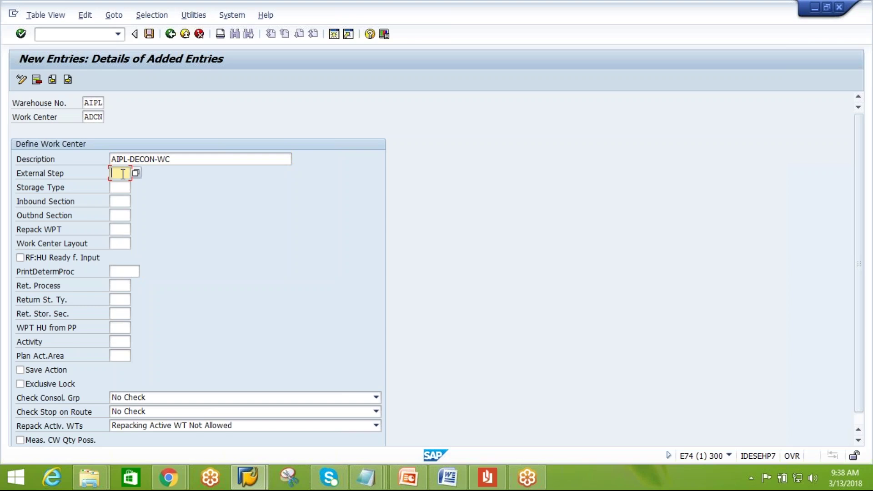
type("ADCN")
left_click(117, 188)
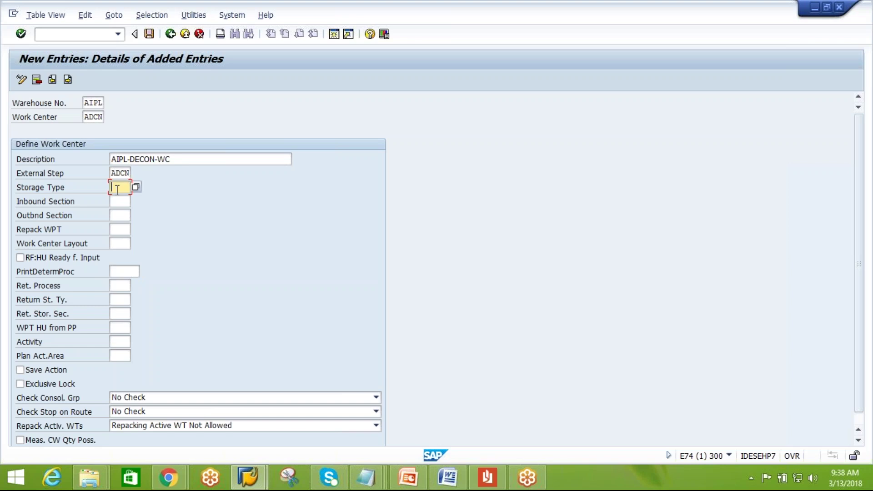
left_click(127, 173)
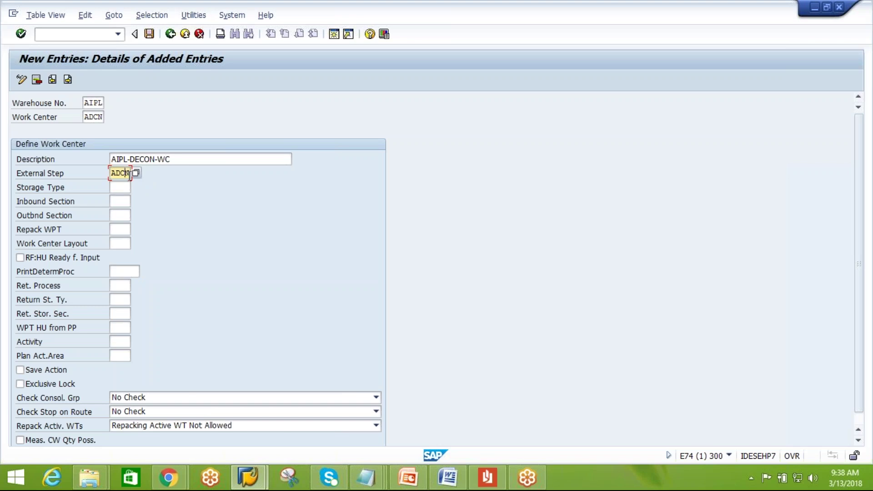
left_click(117, 187)
type("ADCN")
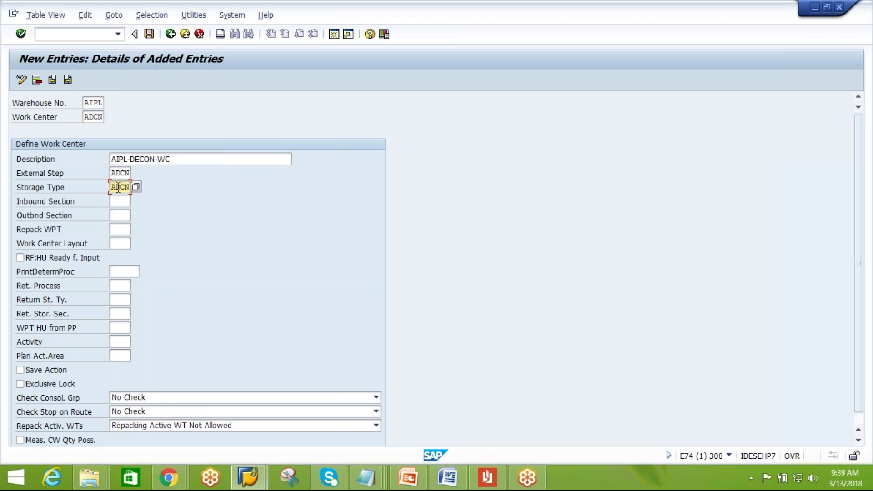
left_click(90, 121)
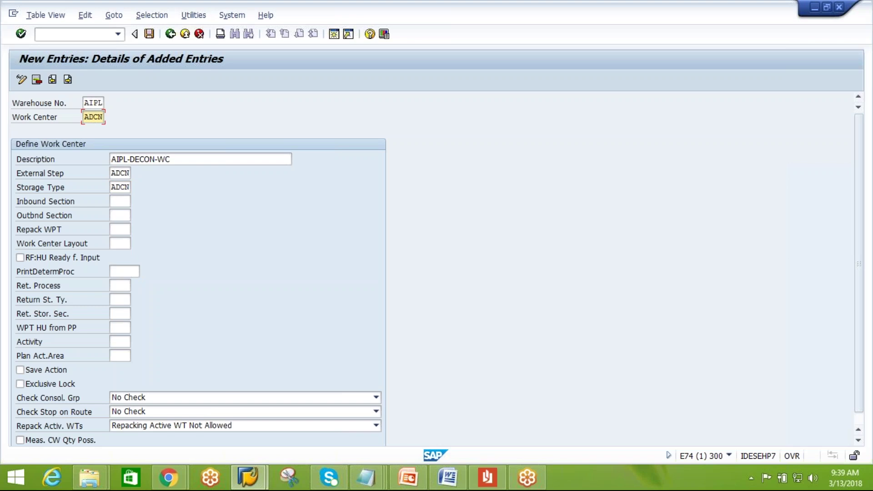
left_click(120, 174)
left_click(121, 187)
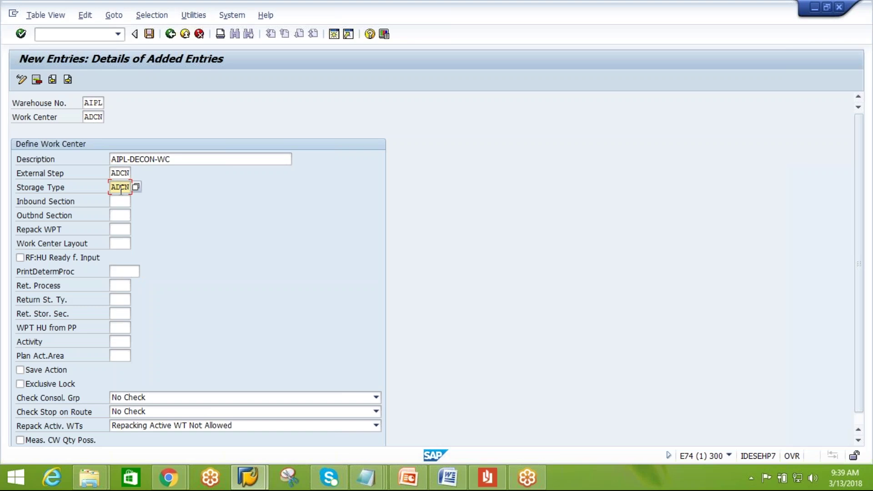
- Set the work center's repack warehouse process type to 3040 and its layout to DKMX
left_click(116, 229)
type("0")
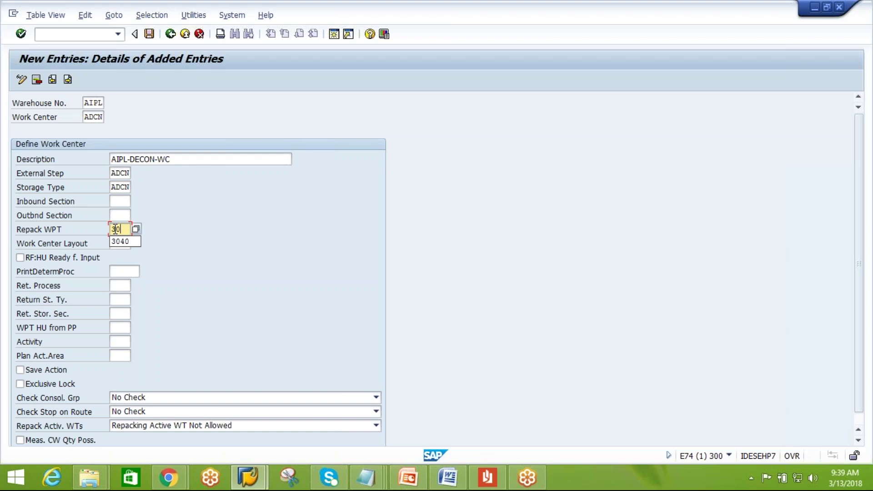
type("40")
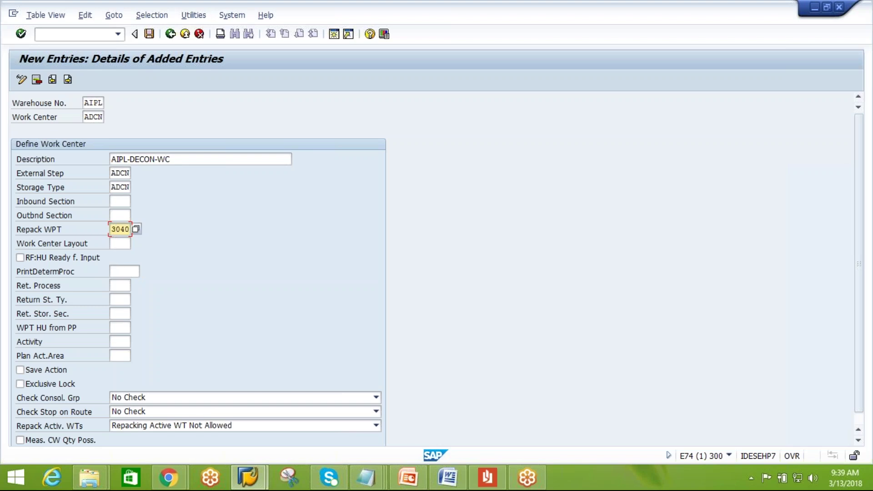
left_click(127, 241)
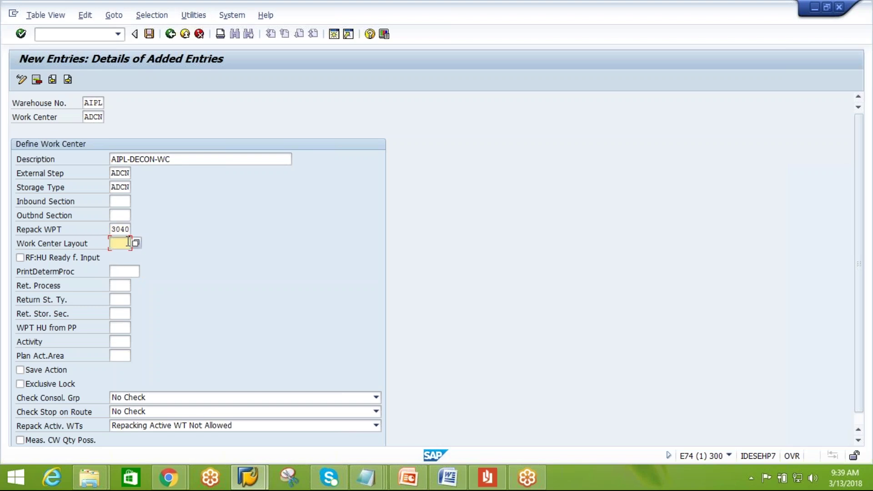
type("DKMX")
key("Return")
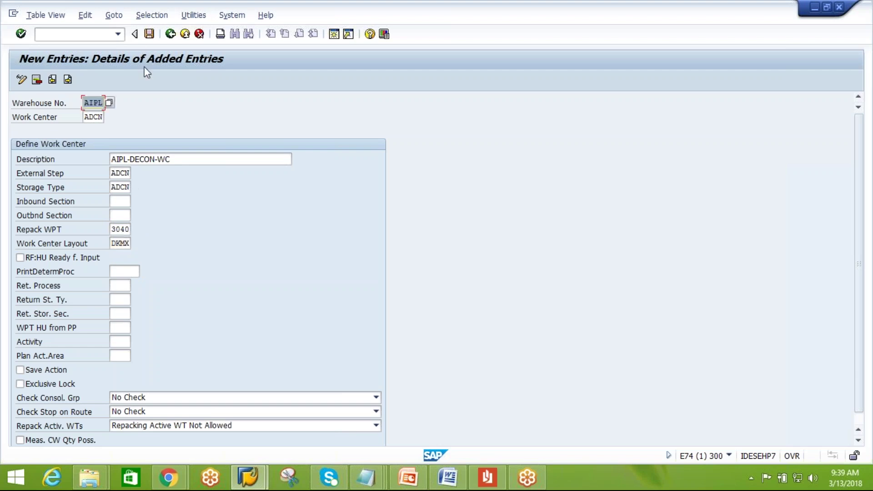
- Save the work center under the proposed customizing request and return to SAP Easy Access
left_click(149, 34)
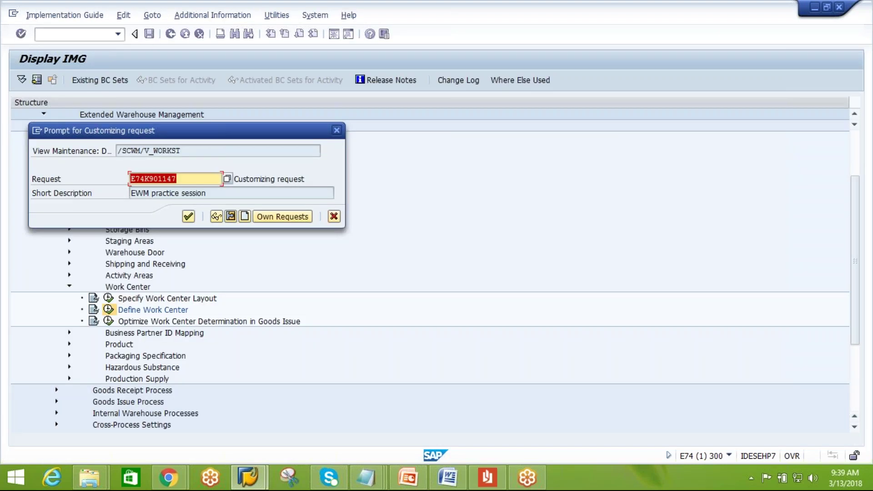
left_click(188, 217)
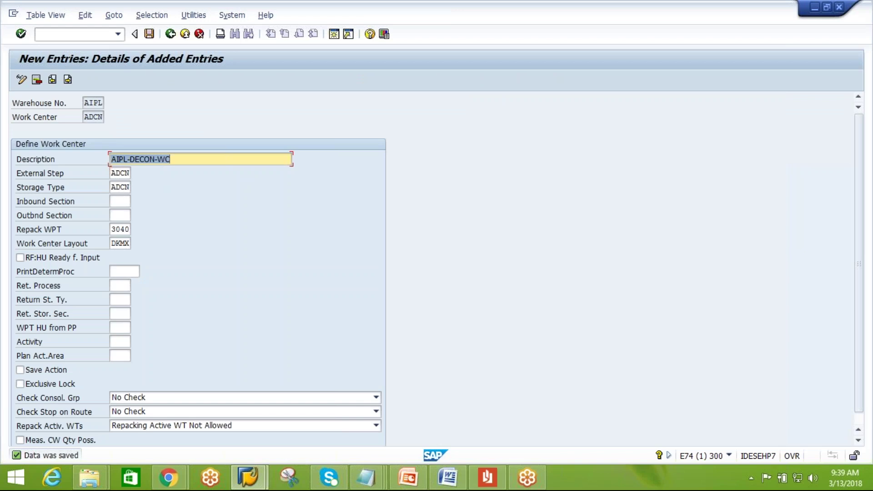
left_click(115, 174)
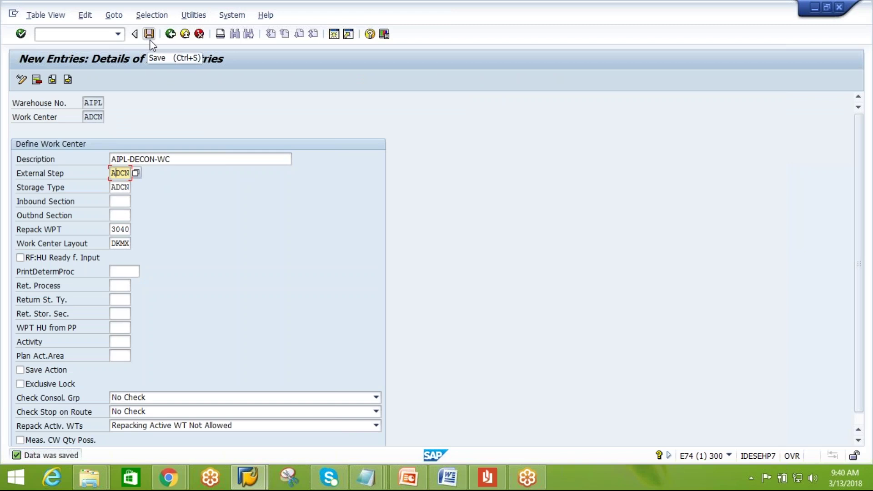
left_click(171, 34)
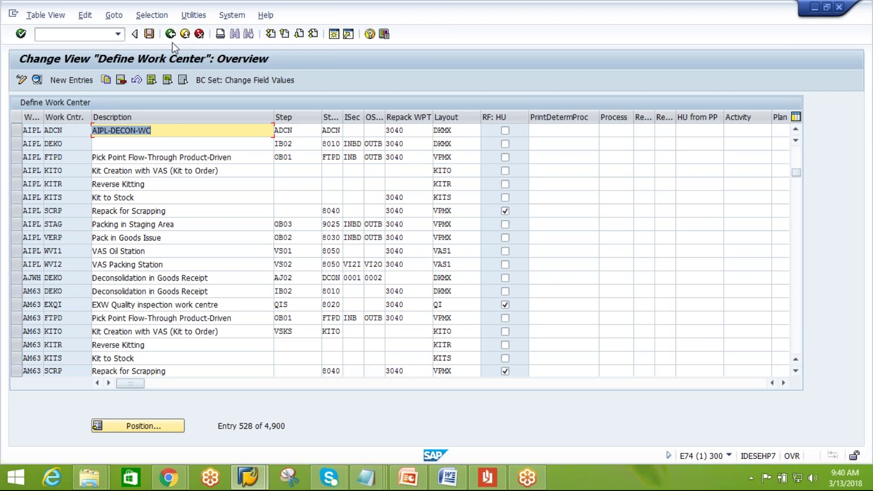
left_click(171, 35)
left_click(171, 35)
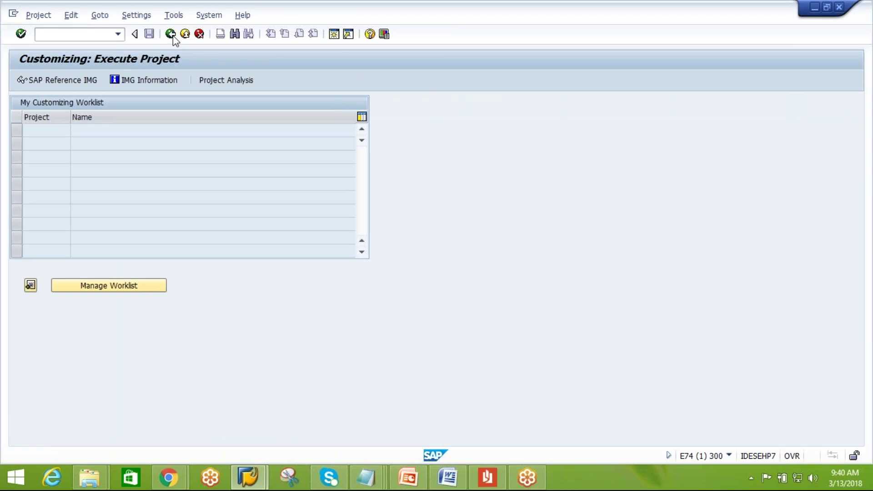
left_click(172, 36)
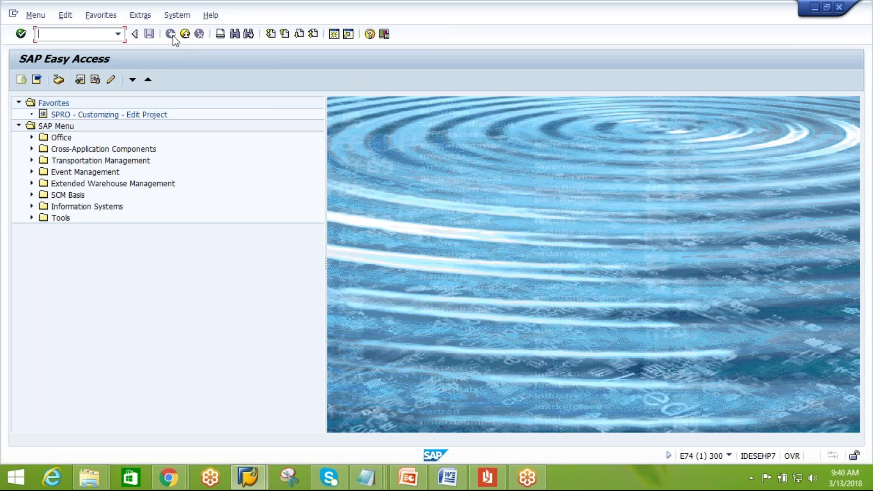
- Open Define Master Data Attributes (/SCWM/TWORKST) under Extended Warehouse Management, Master Data, Work Center for warehouse AIPL
left_click(32, 184)
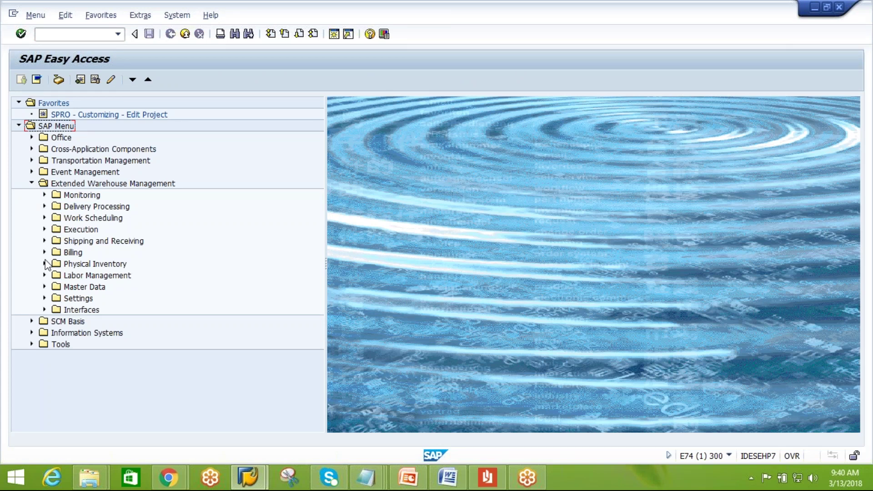
left_click(65, 288)
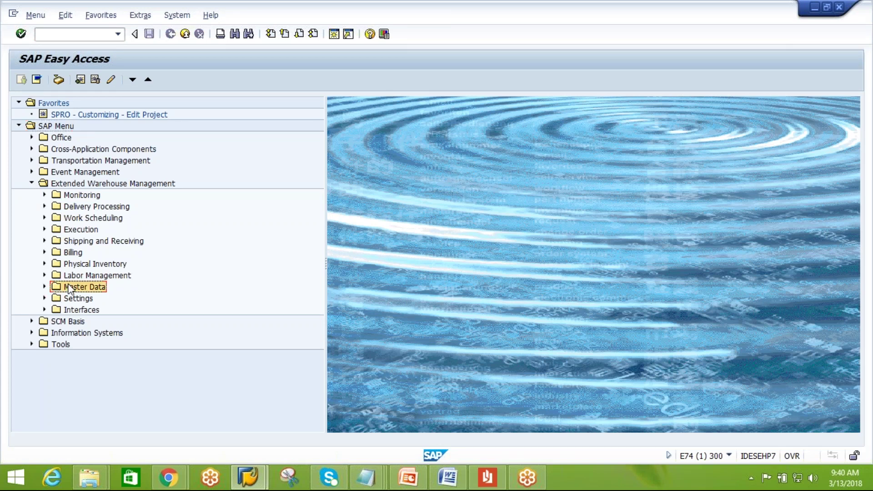
left_click(45, 286)
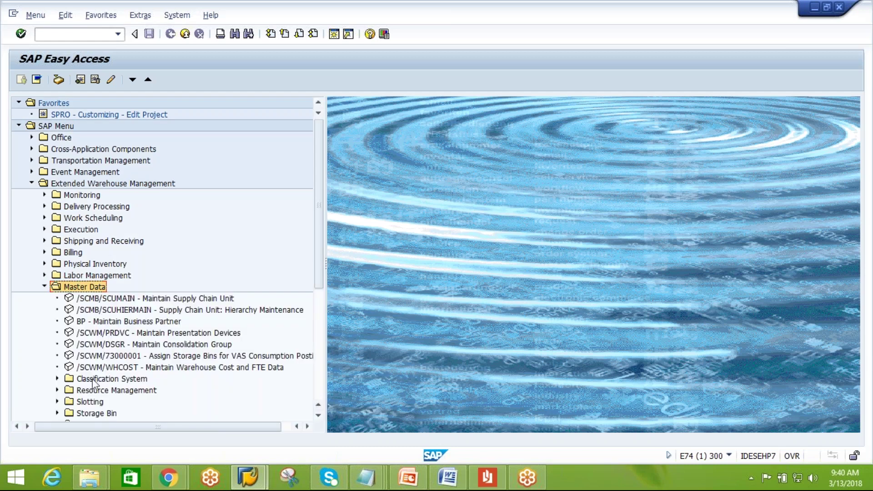
left_click_drag(319, 270, 320, 328)
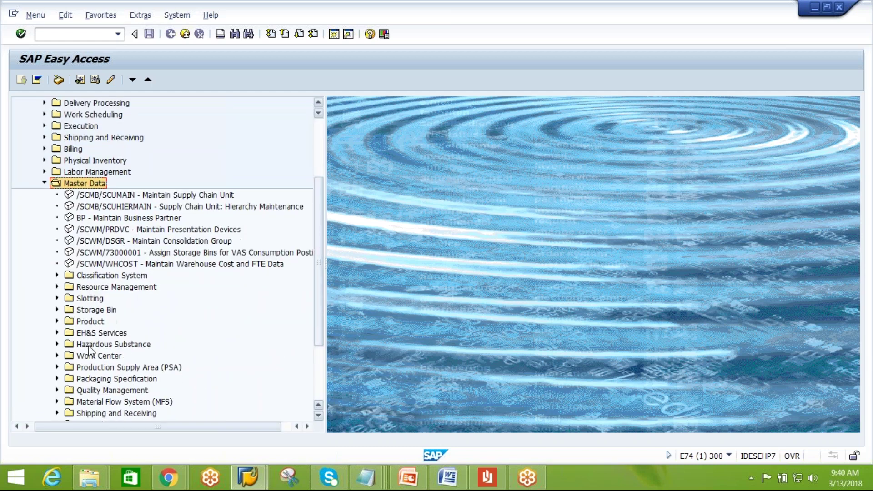
left_click(57, 355)
left_click(225, 369)
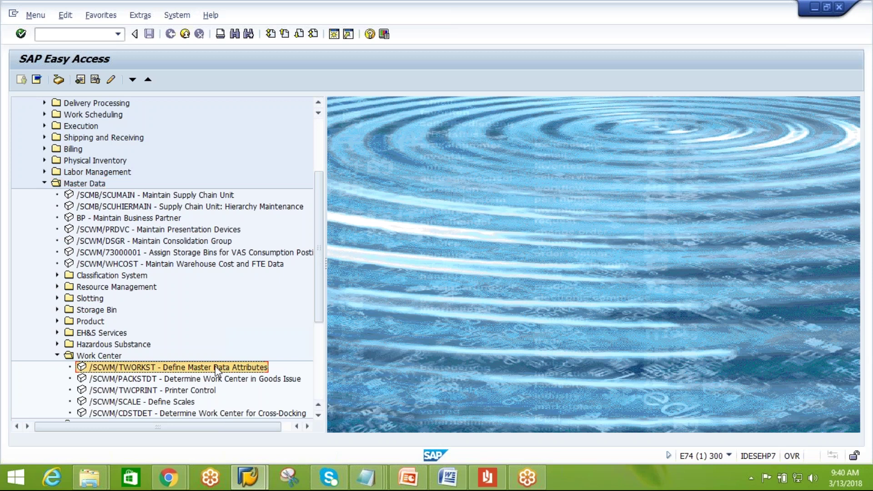
double_click(240, 372)
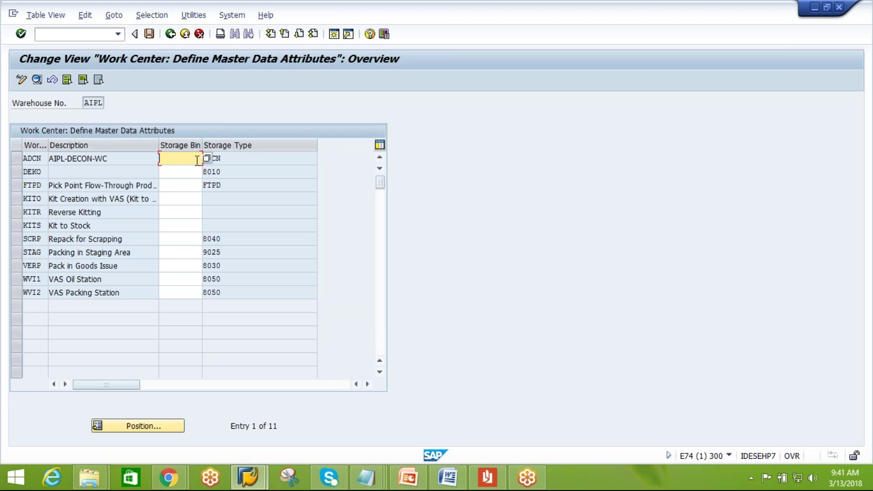
- Assign storage bin DECON-BIN to work center ADCN, save it and leave the master data attributes
key("F4")
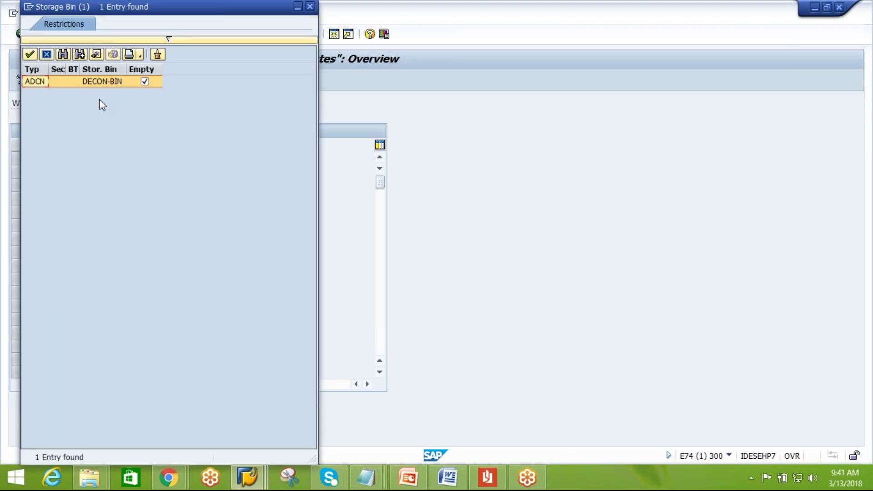
double_click(114, 82)
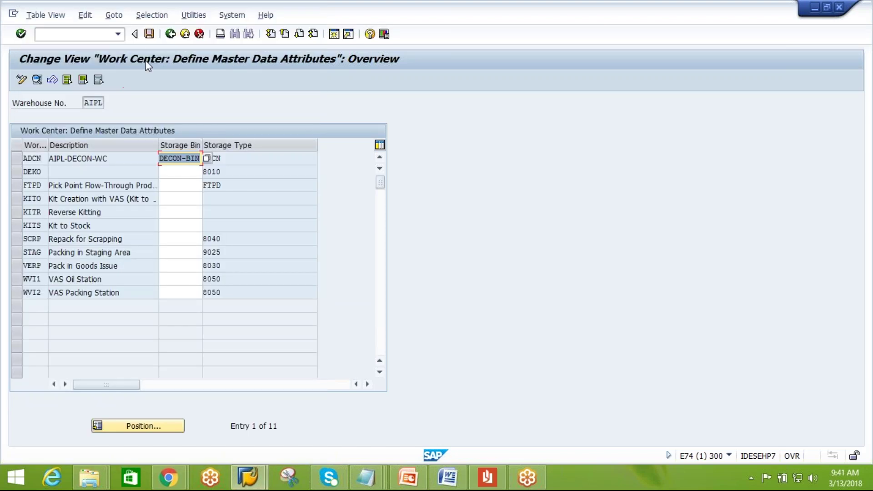
left_click(149, 33)
left_click(170, 34)
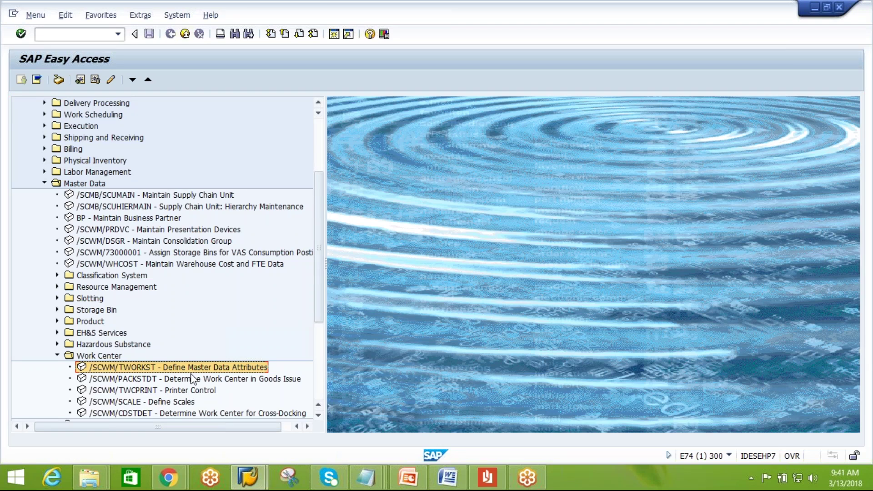
- Open a second SAP session and start the customizing transaction spro in it
left_click(168, 477)
left_click(248, 477)
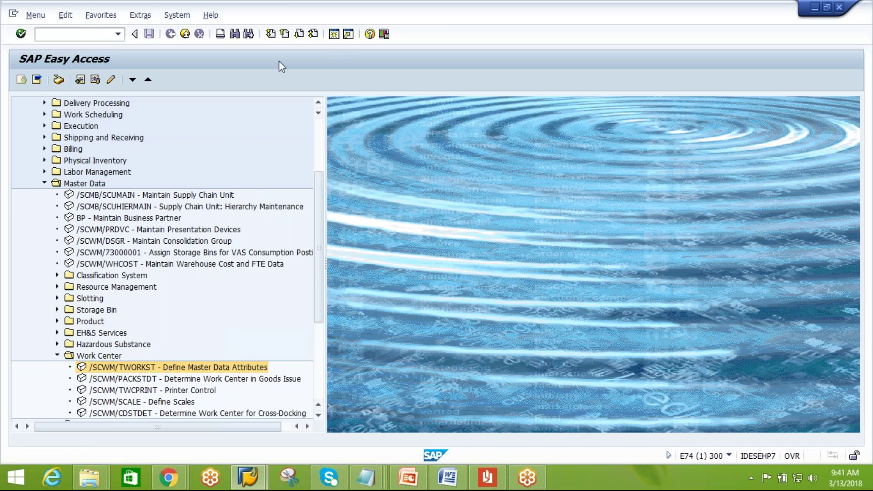
left_click(150, 84)
left_click(59, 41)
type("spro")
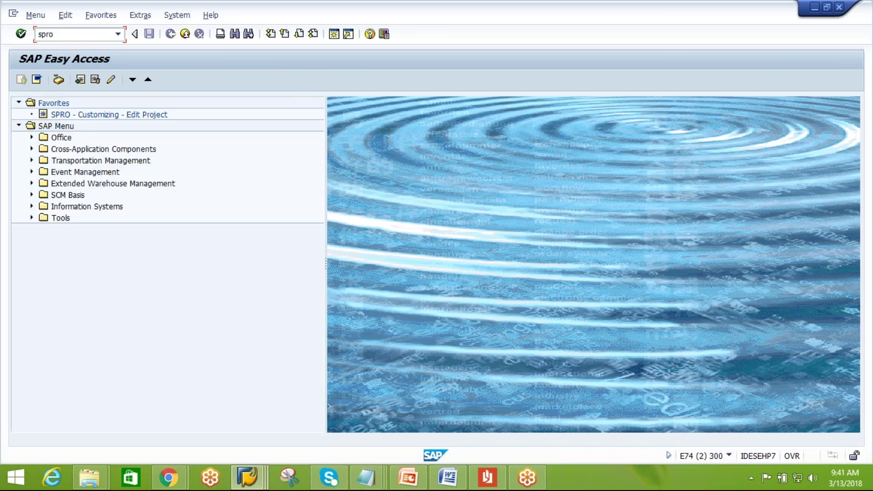
key("Return")
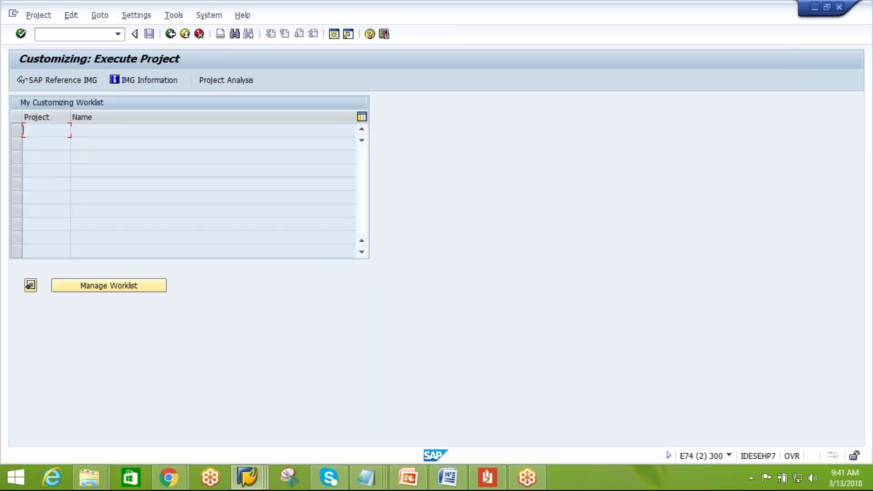
- Open Specify Work Center Layout in the SAP Reference IMG under SCM Extended Warehouse Management, Extended Warehouse Management, Master Data, Work Center
left_click(92, 84)
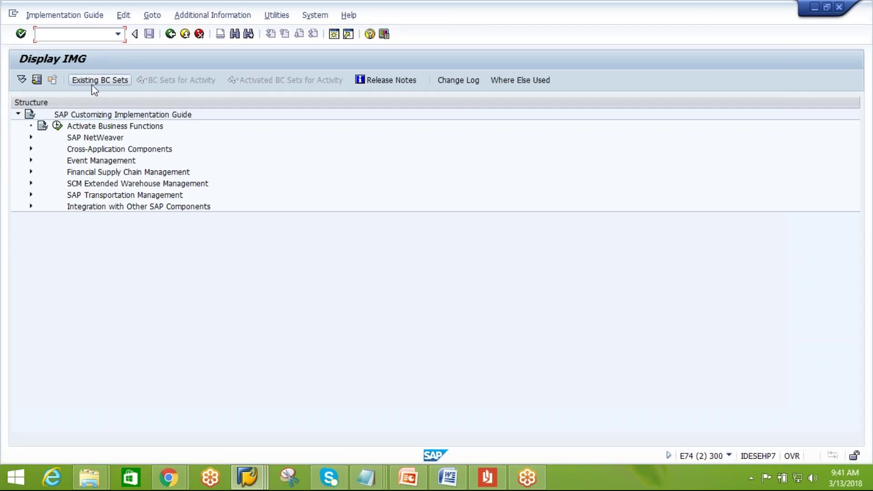
left_click(31, 184)
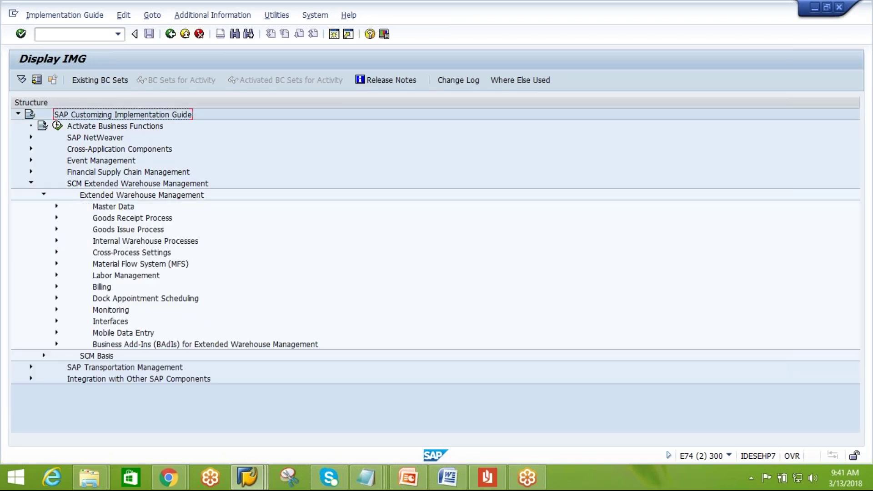
left_click(56, 206)
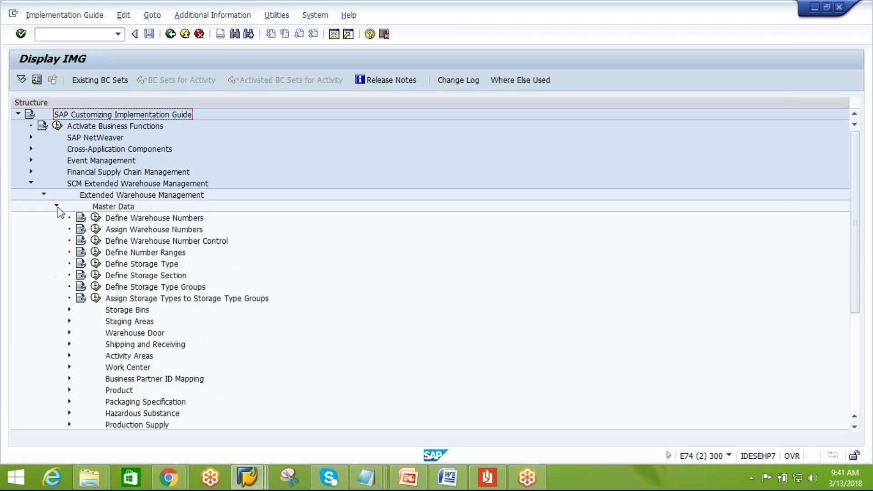
left_click(70, 367)
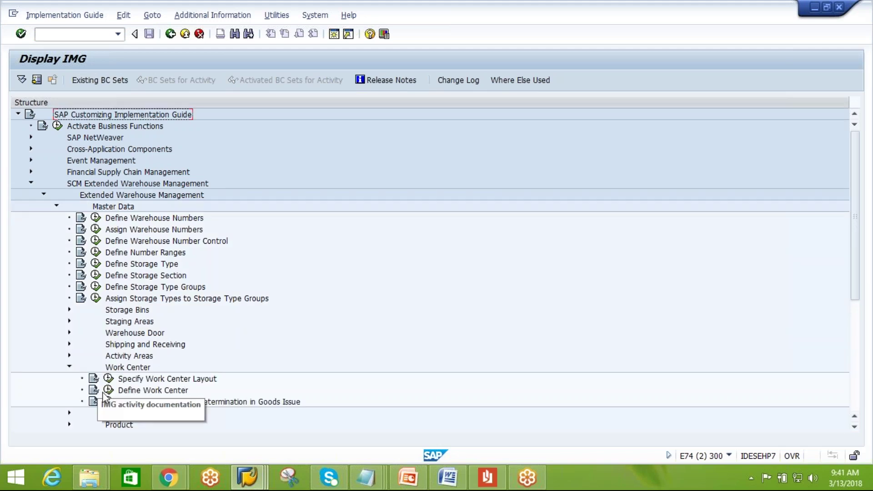
left_click(108, 379)
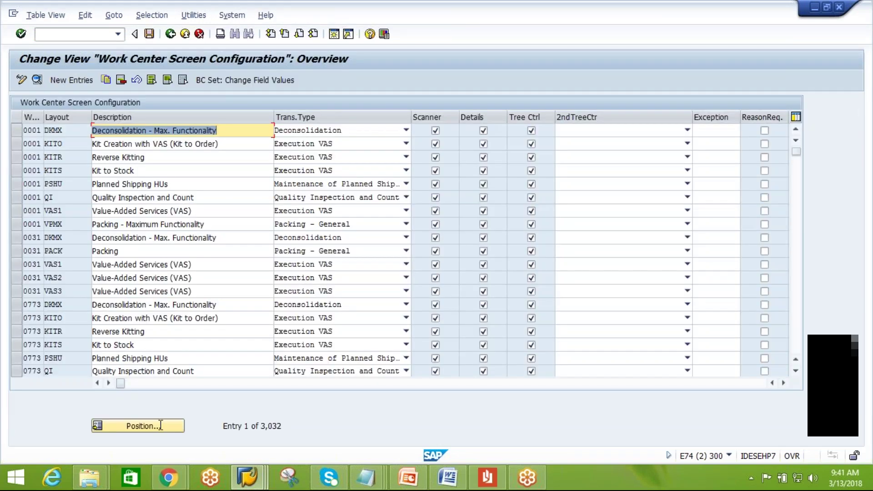
- Position to warehouse AIPL and work center layout DKMX and open the details of that layout
left_click(159, 417)
type("AIPL")
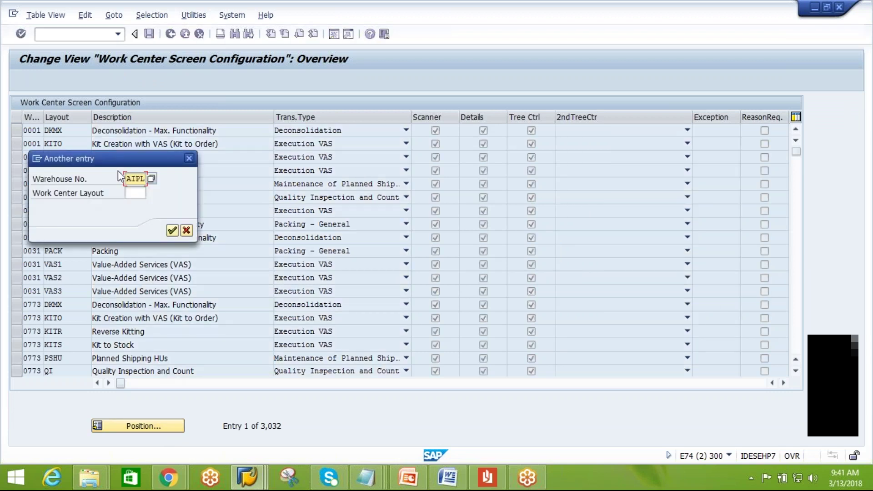
left_click(132, 194)
type("D")
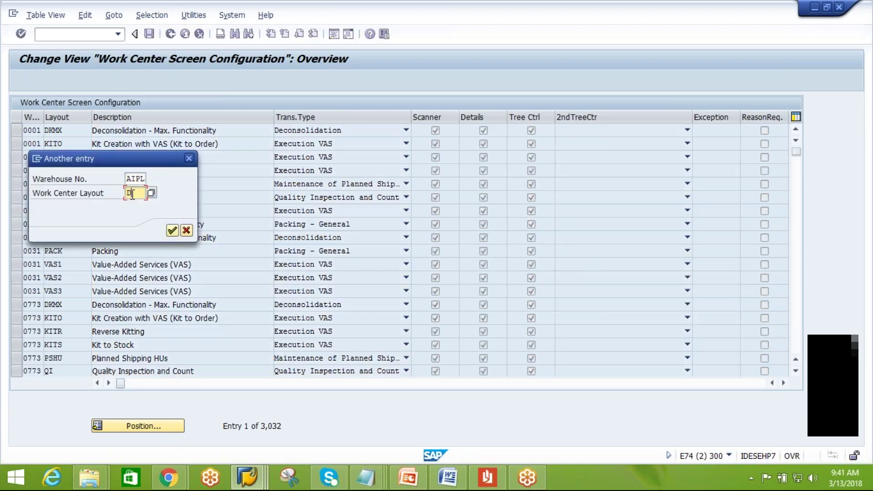
type("KMX")
key("Return")
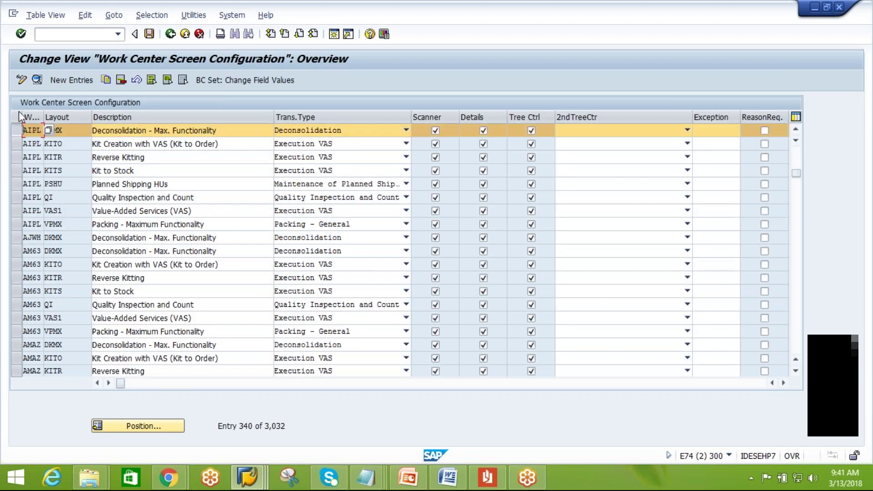
left_click(35, 82)
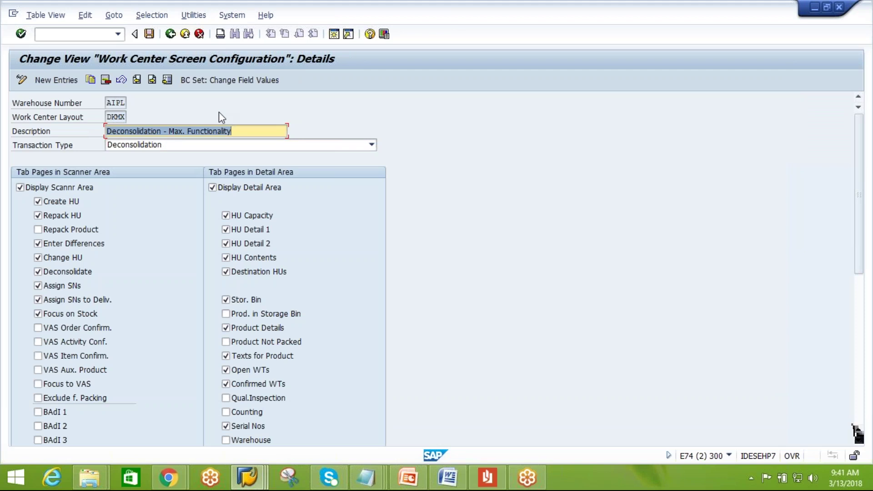
- Review the available transaction types and the scanner and detail area tab pages of layout DKMX
left_click(203, 148)
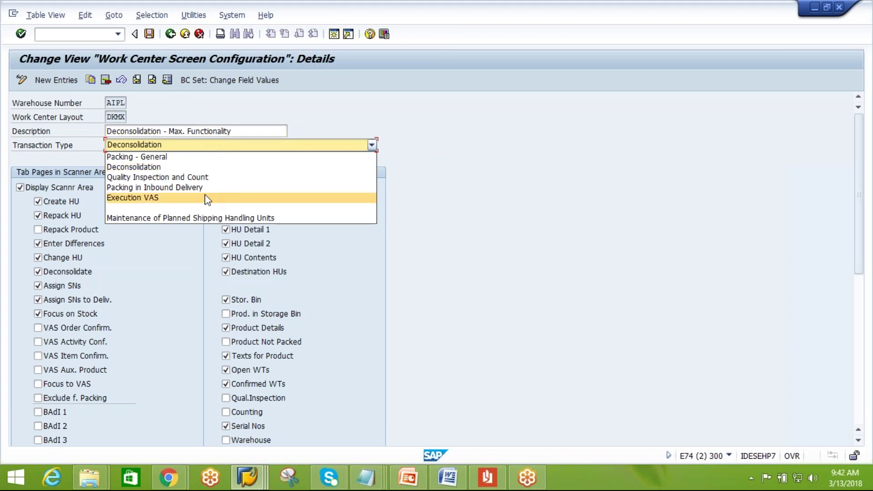
left_click(466, 223)
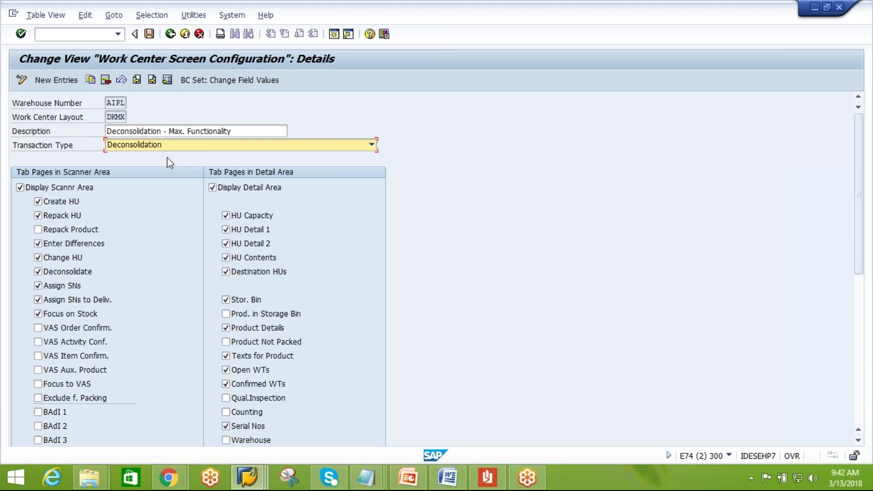
left_click_drag(859, 186, 859, 205)
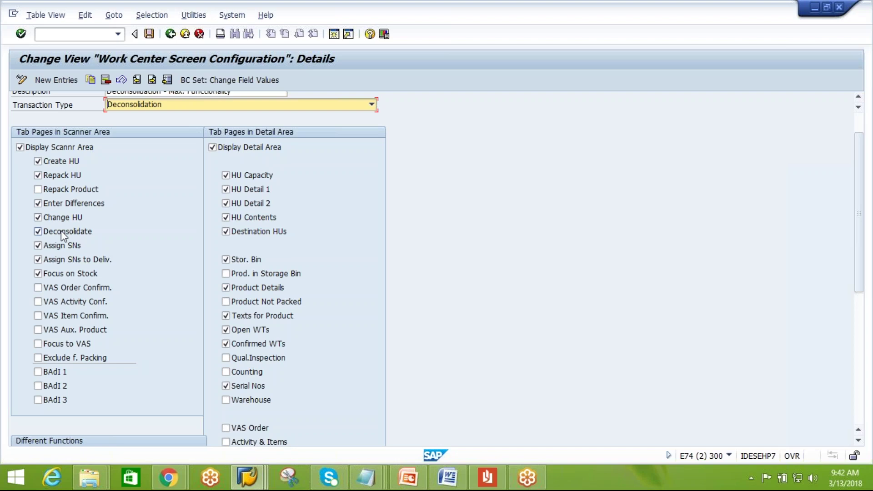
- Switch to the SAP Easy Access session and open Deconsolidation in Goods Receipt (/SCWM/DCONS) under Extended Warehouse Management, Execution
mouse_move(248, 480)
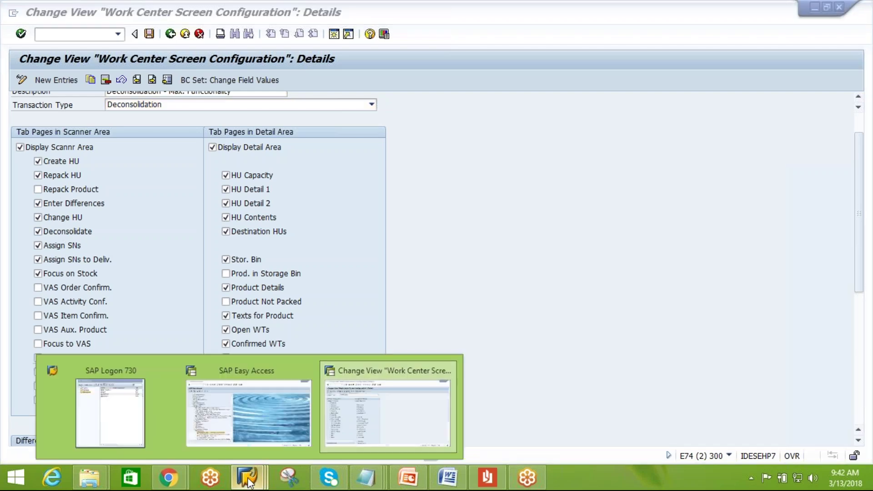
left_click(248, 406)
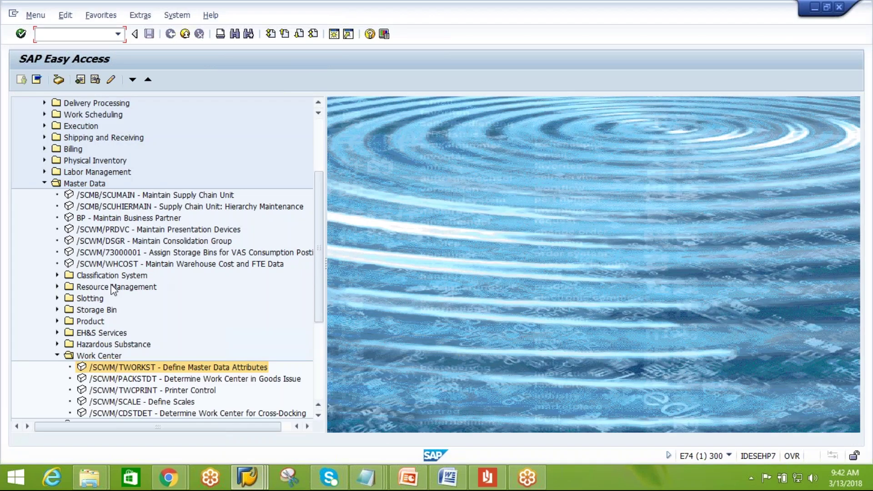
left_click(57, 356)
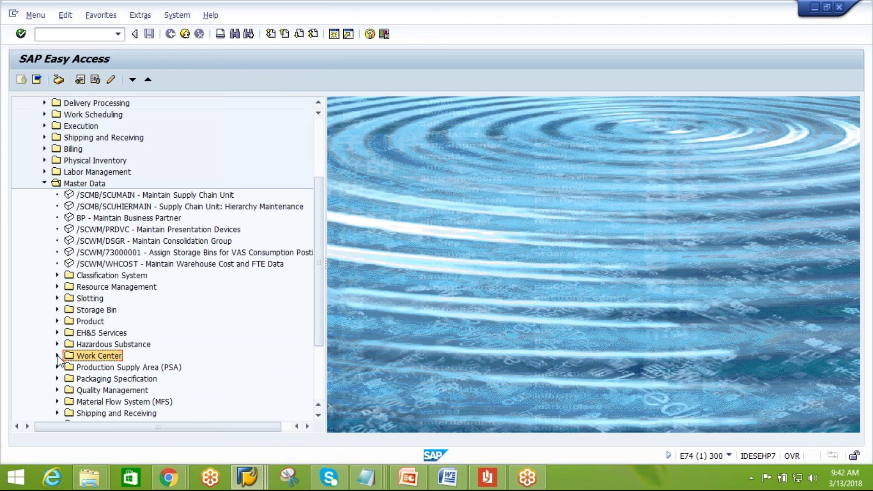
left_click(44, 184)
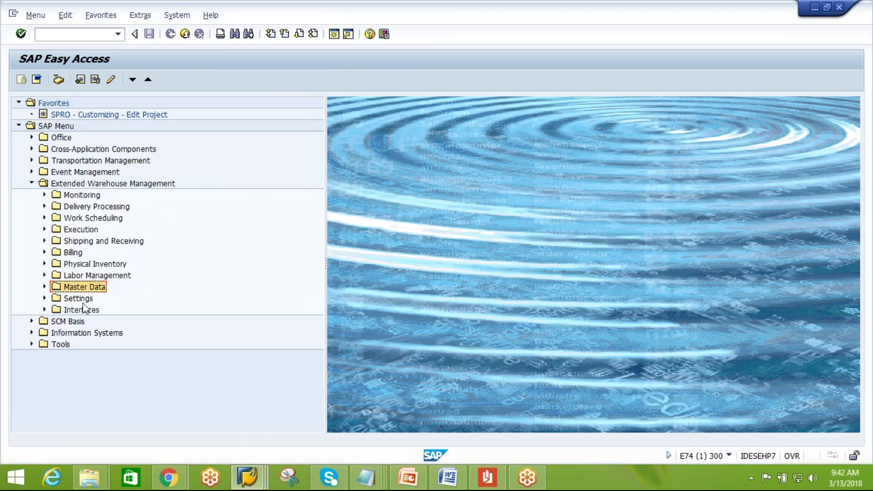
left_click(105, 184)
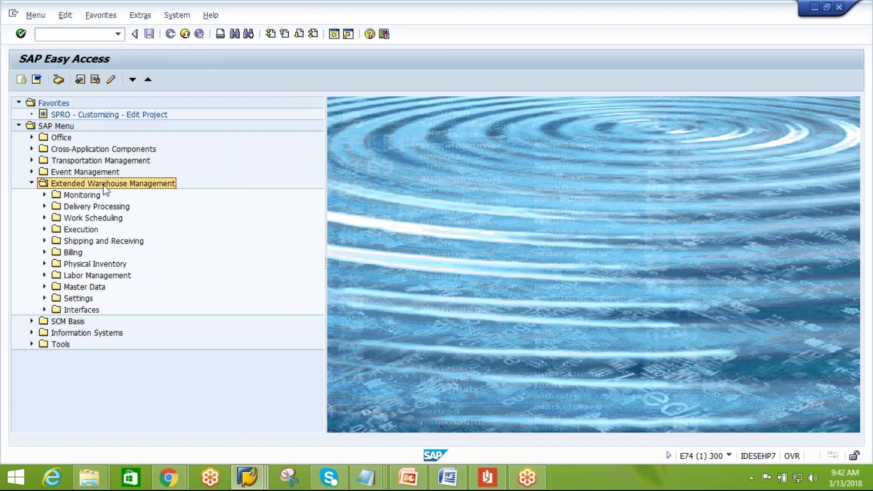
left_click(45, 229)
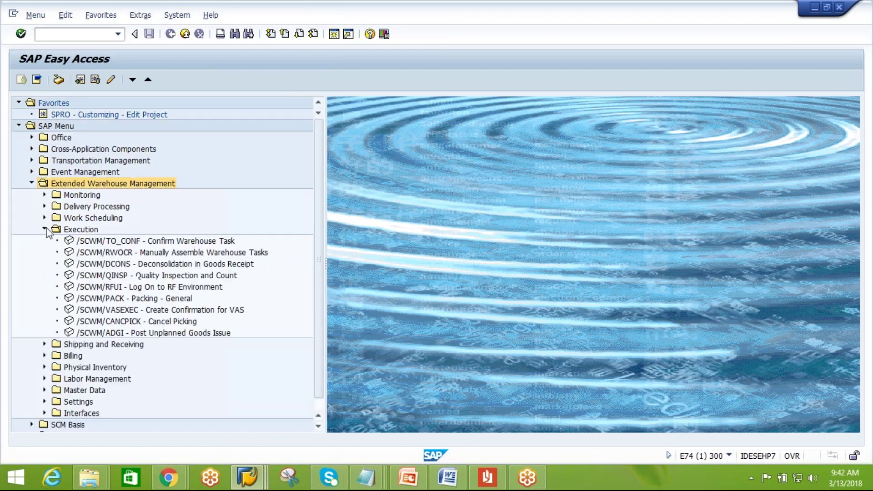
left_click(78, 229)
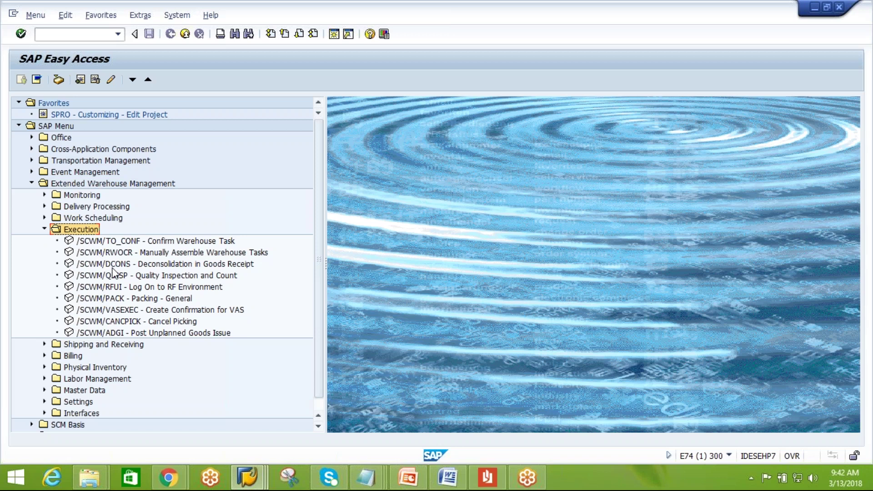
double_click(112, 268)
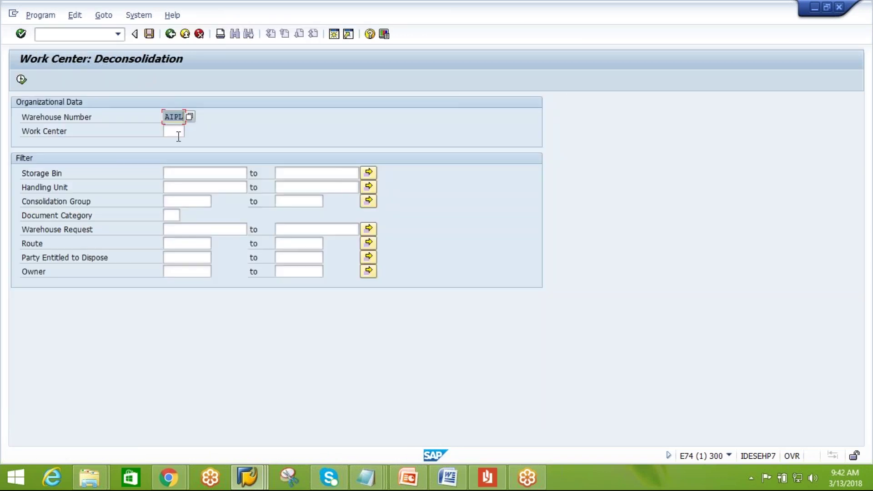
- Select work center ADCN for warehouse AIPL and execute the selection to open the deconsolidation work center
left_click(177, 132)
left_click(190, 132)
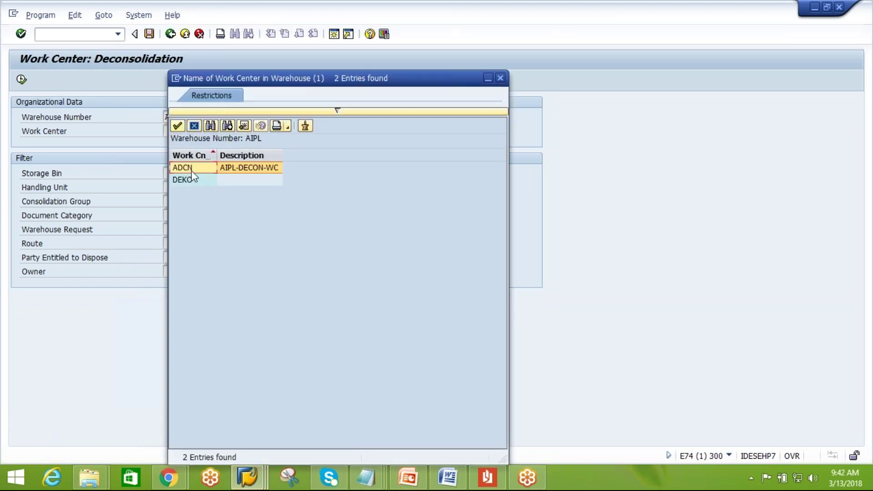
double_click(191, 168)
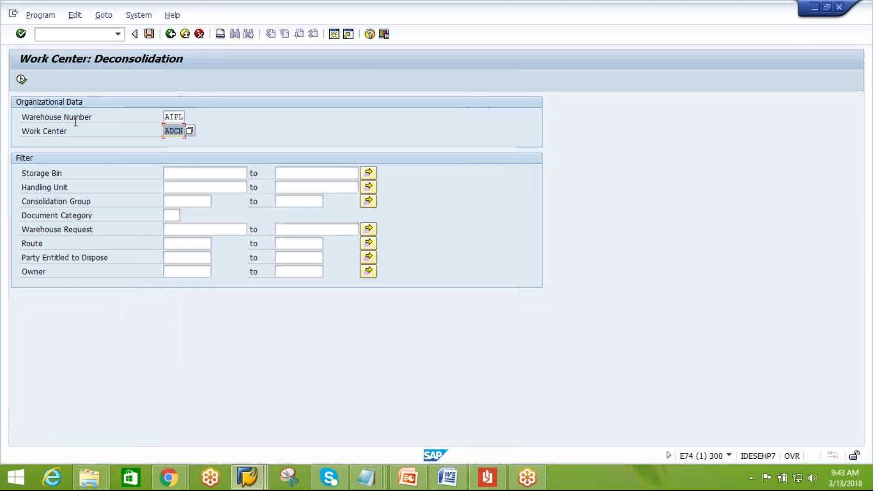
left_click(21, 81)
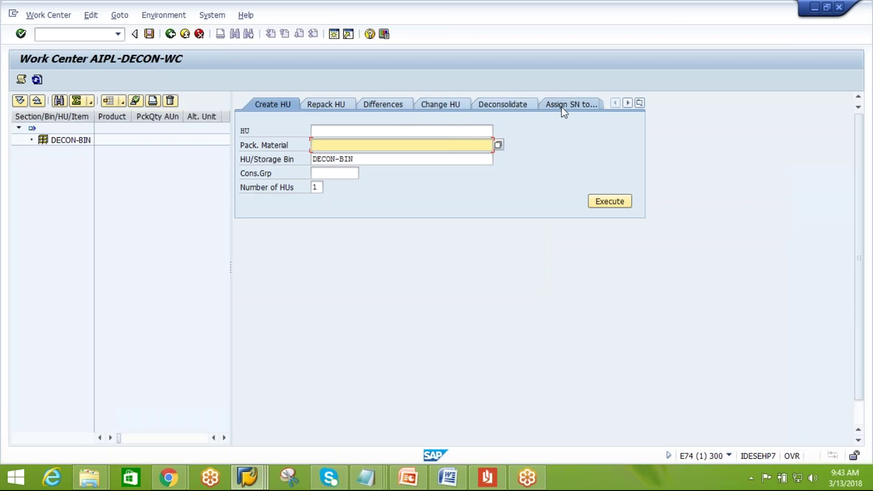
- Compare the scanner tab pages offered in the deconsolidation work center with those enabled in layout DKMX
left_click(640, 104)
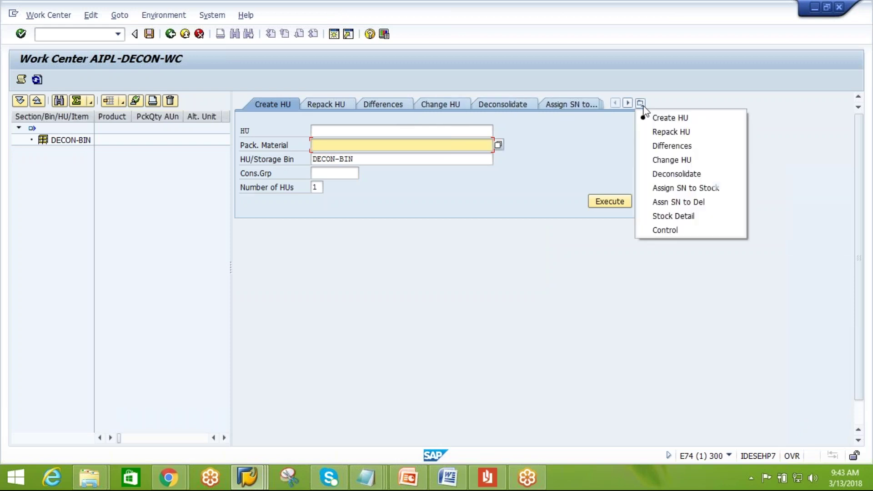
left_click(441, 239)
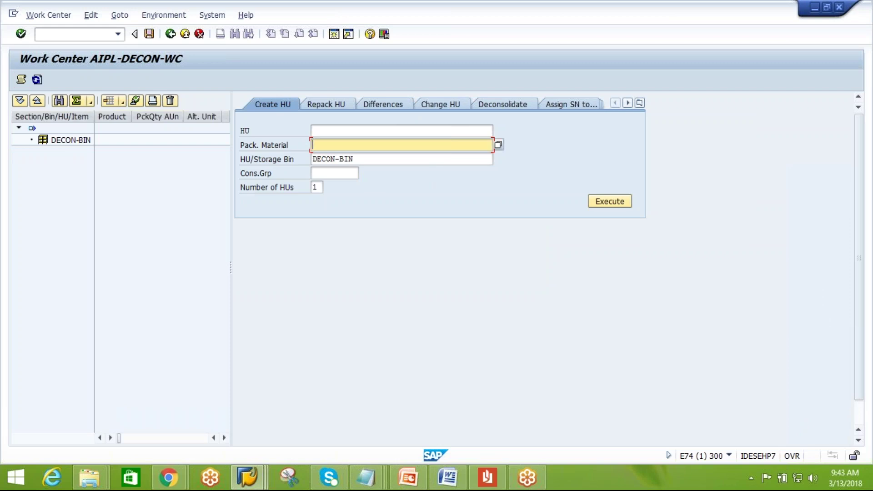
key("alt+Tab")
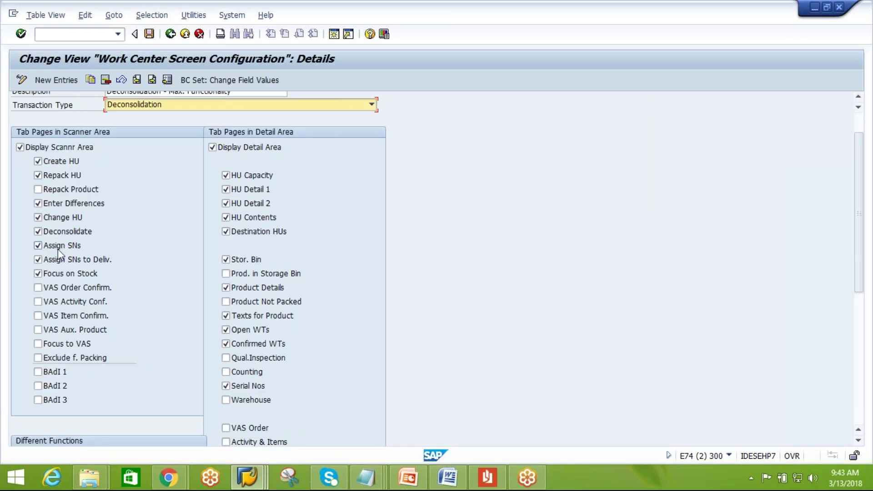
key("alt+Tab")
key("alt+Tab")
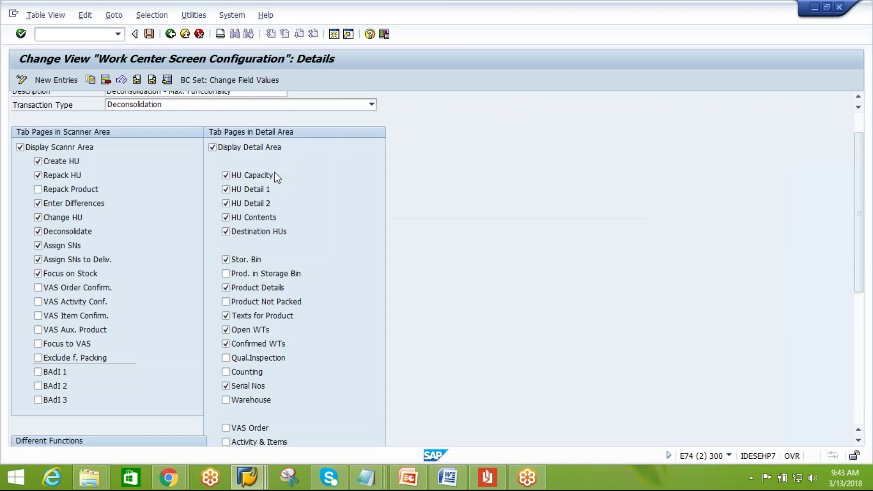
- Disable Change HU, Assign SNs, Assign SNs to Deliv. and Focus on Stock in the scanner area of layout DKMX and save
left_click(38, 218)
left_click(38, 246)
left_click(38, 261)
left_click(38, 274)
left_click(150, 36)
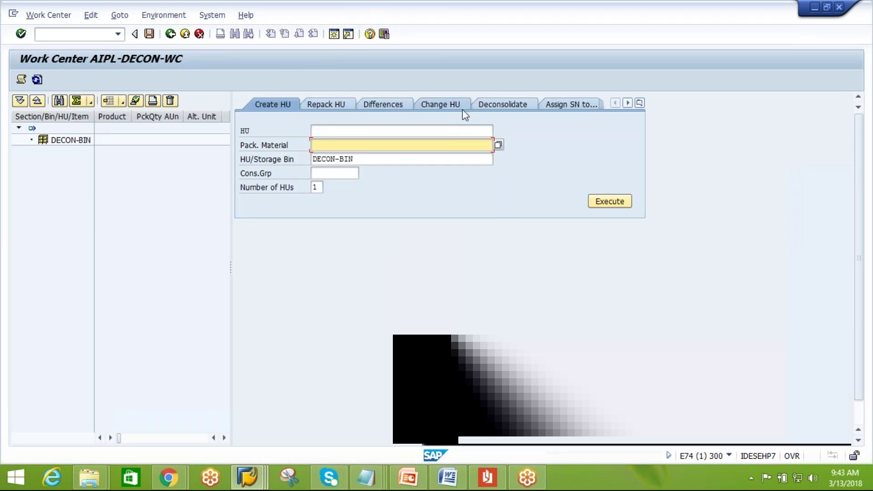
- Return to the deconsolidation work center, check its tab pages, refresh it and reopen it from the selection screen
left_click(640, 103)
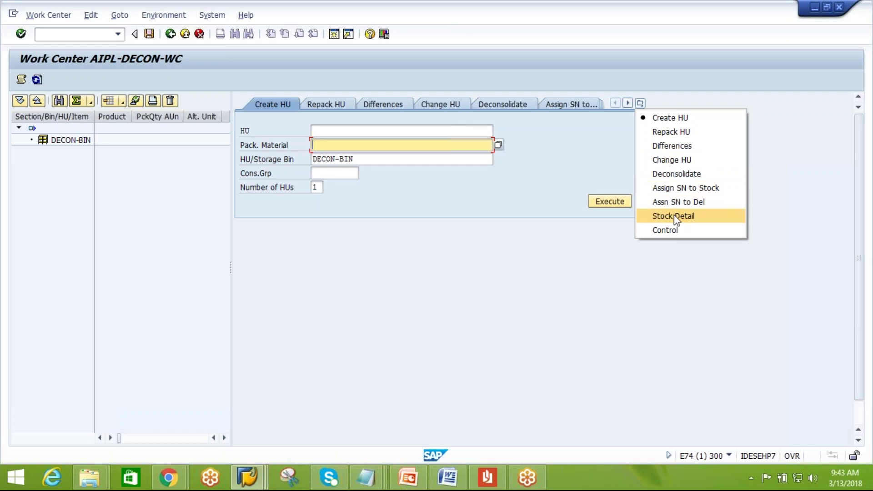
left_click(473, 302)
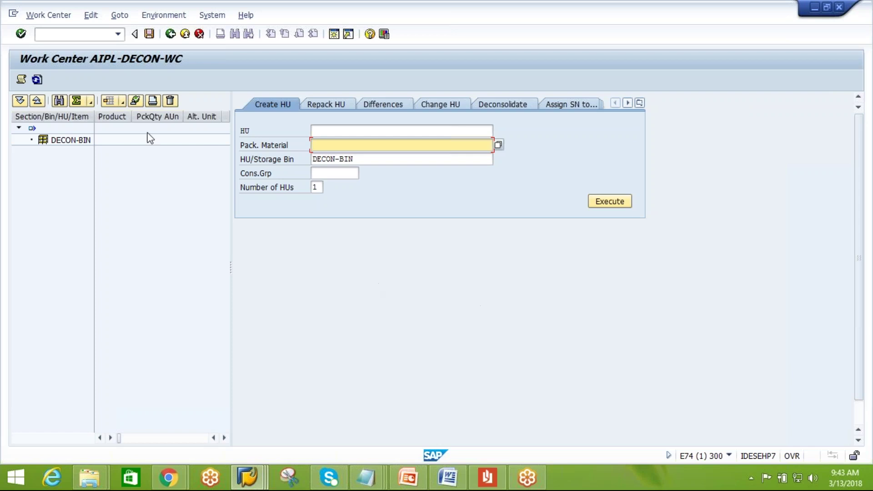
left_click(37, 79)
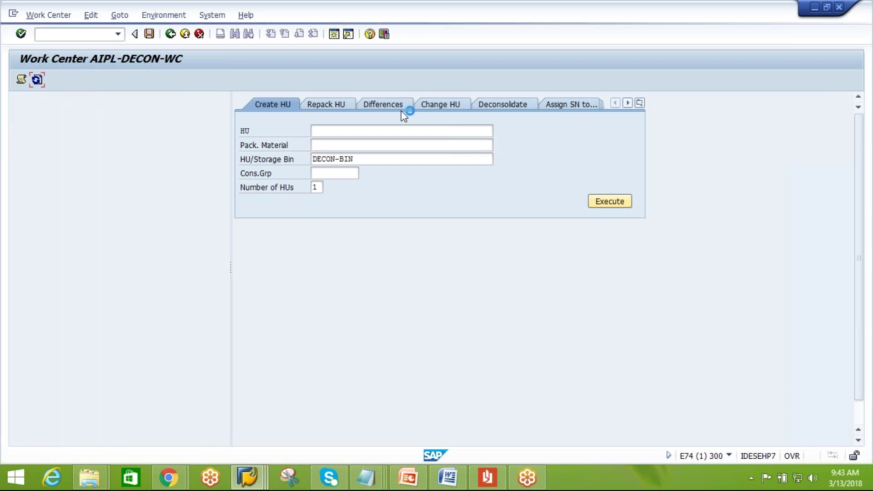
left_click(172, 35)
left_click(22, 79)
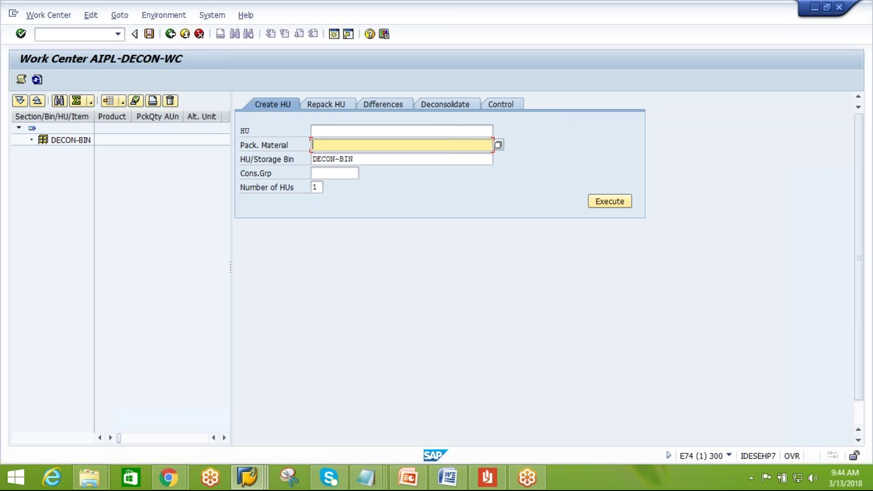
- Switch back to layout DKMX, enable Change HU in the scanner area again and save
key("alt+Tab")
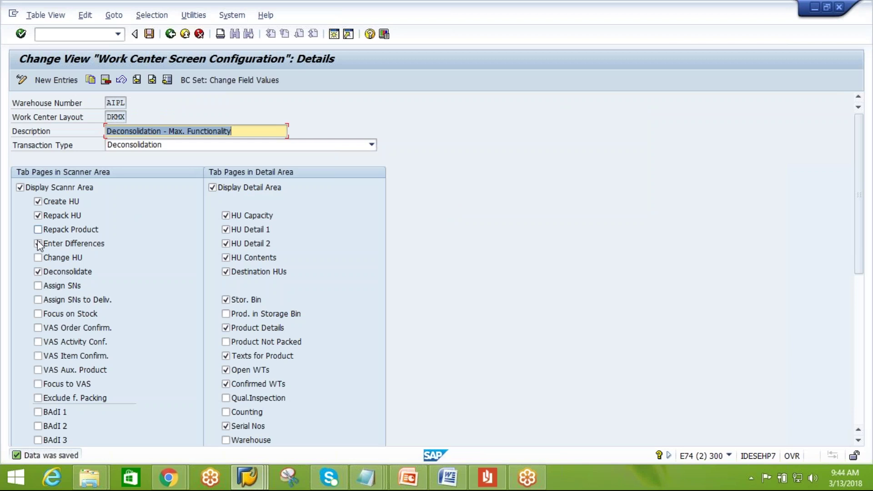
left_click(40, 258)
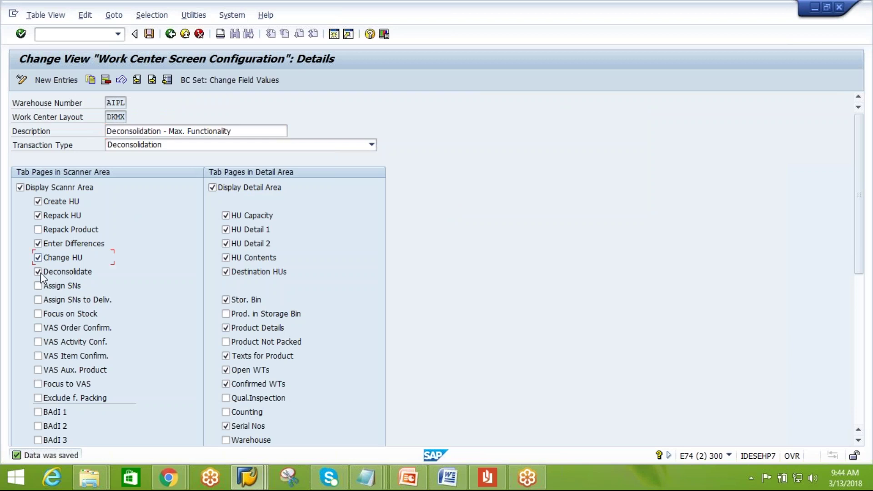
left_click(154, 39)
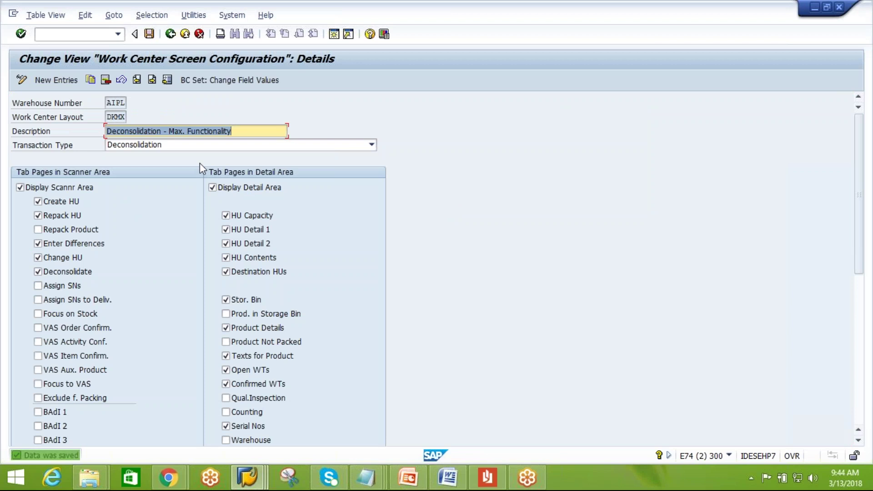
- Reopen the deconsolidation work center from its selection screen and check the Change HU and Differences tab pages
key("alt+Tab")
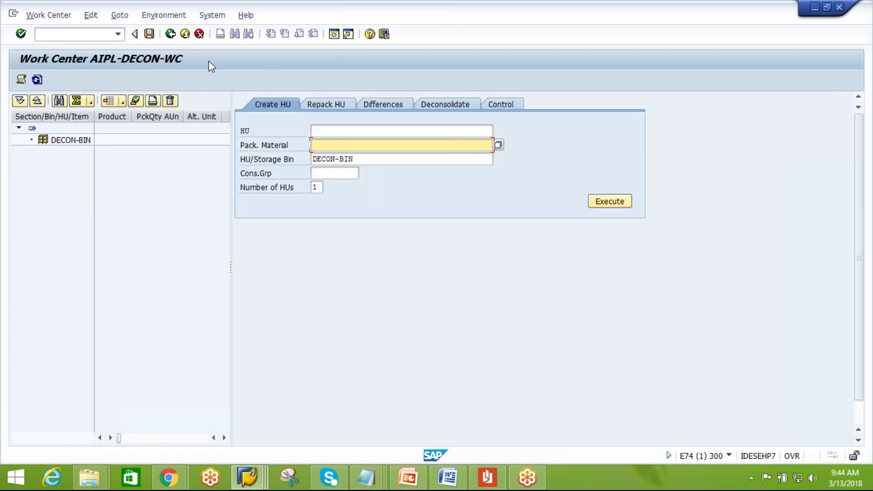
left_click(171, 34)
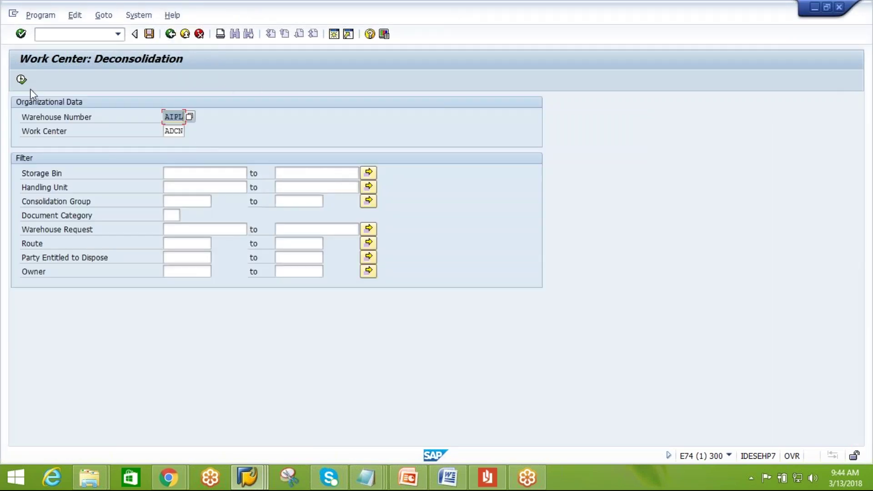
left_click(21, 80)
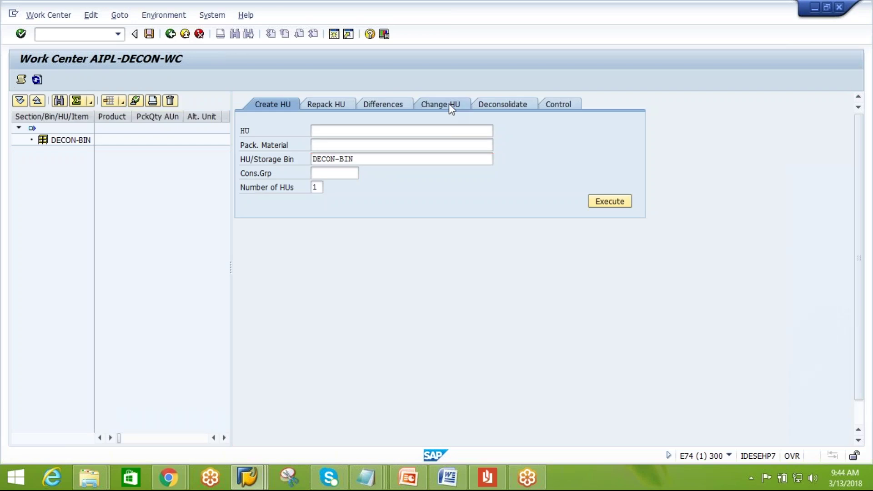
left_click(440, 104)
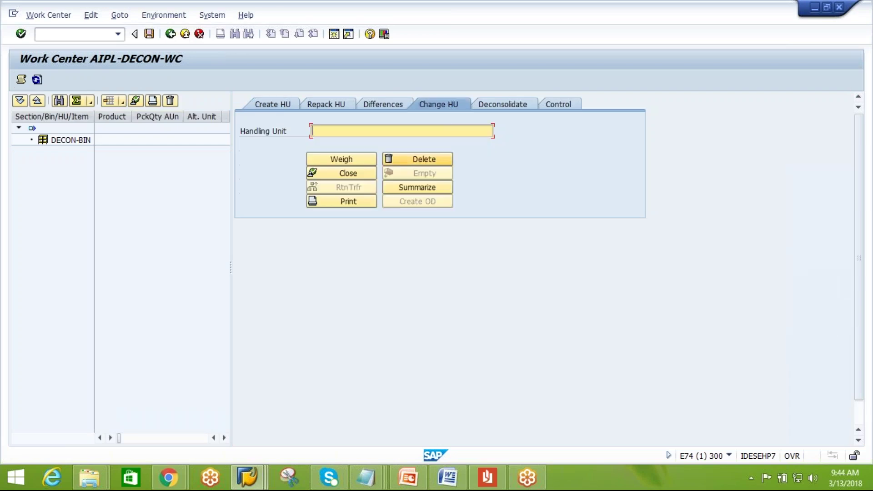
left_click(384, 104)
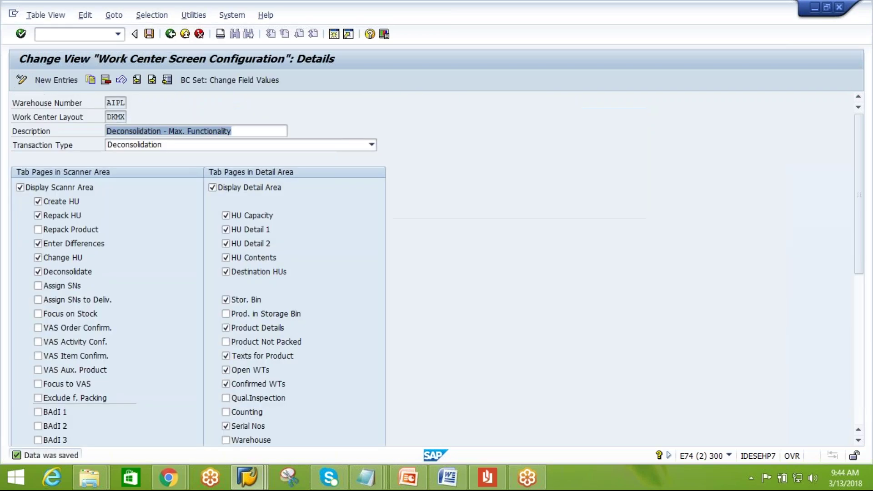
- Enable Assign SNs, Assign SNs to Deliv. and Focus on Stock in the scanner area of layout DKMX and save
left_click(38, 286)
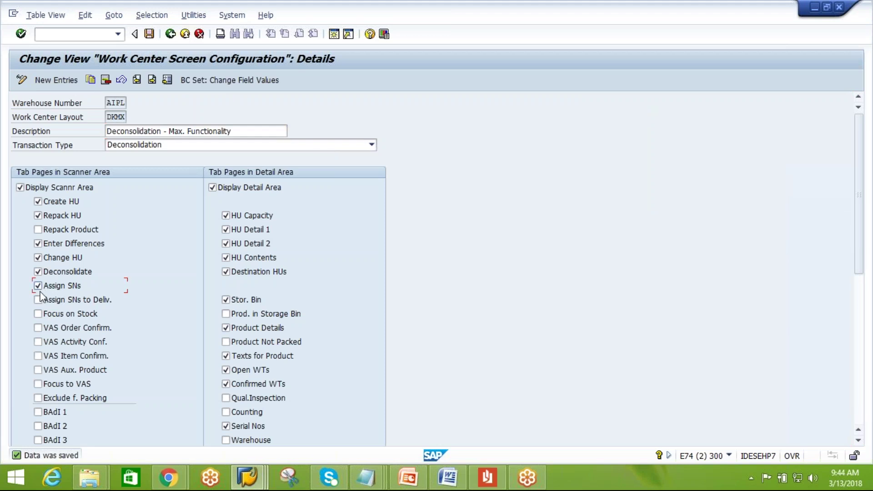
left_click(39, 300)
left_click(39, 314)
left_click(149, 34)
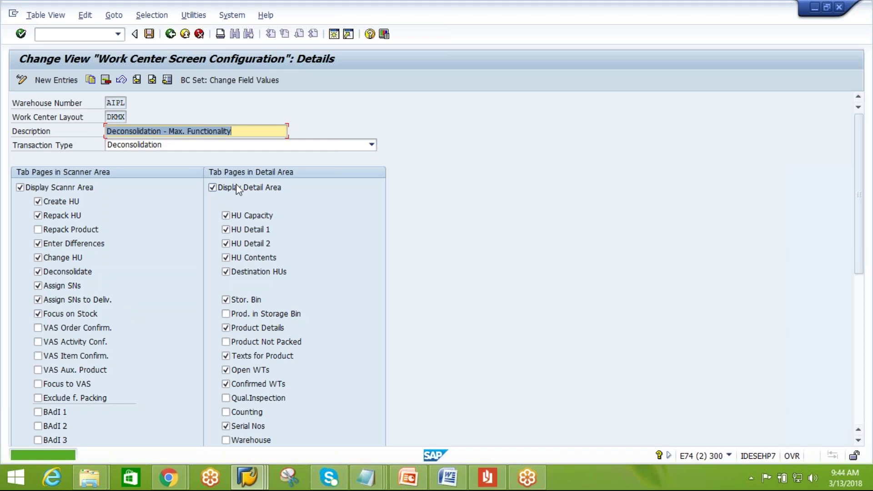
- Reopen the deconsolidation work center, list its tab pages and compare them with the options in layout DKMX
key("alt+Tab")
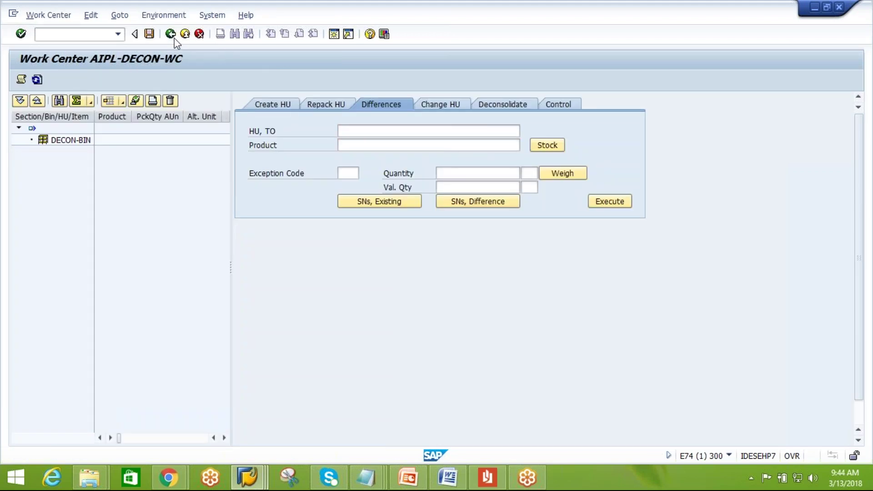
left_click(170, 33)
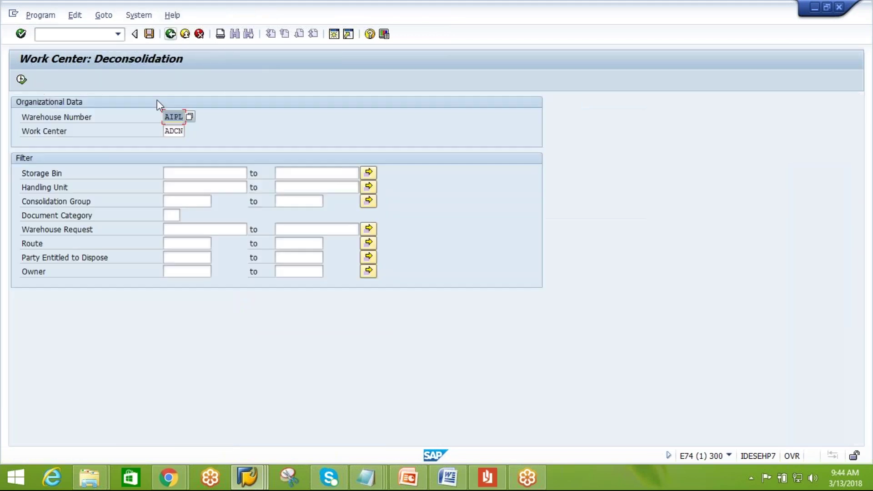
left_click(21, 80)
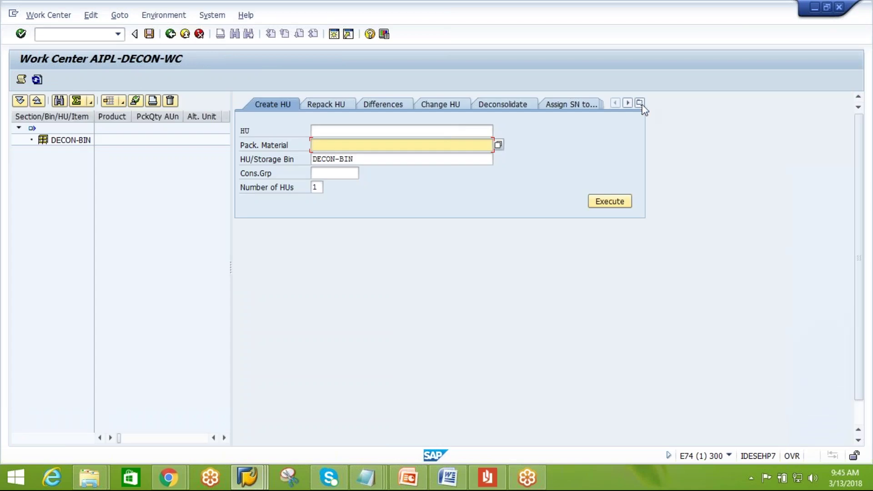
left_click(639, 103)
key("alt+Tab")
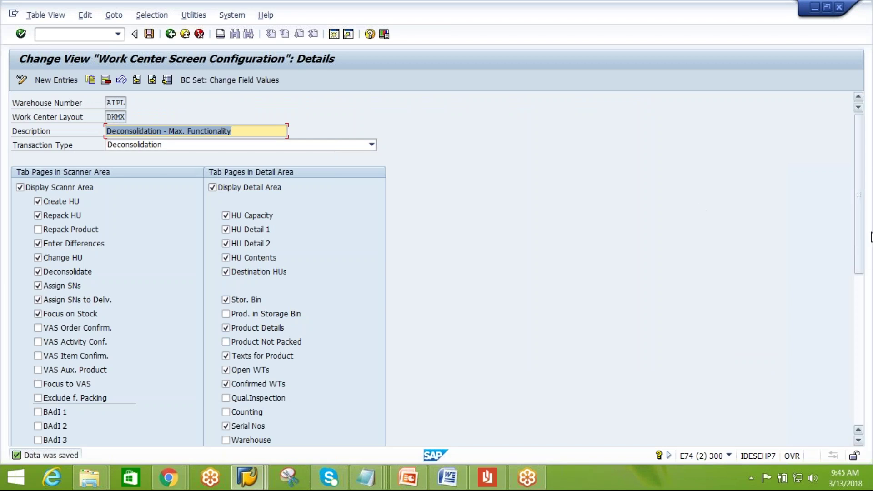
left_click_drag(859, 245, 861, 317)
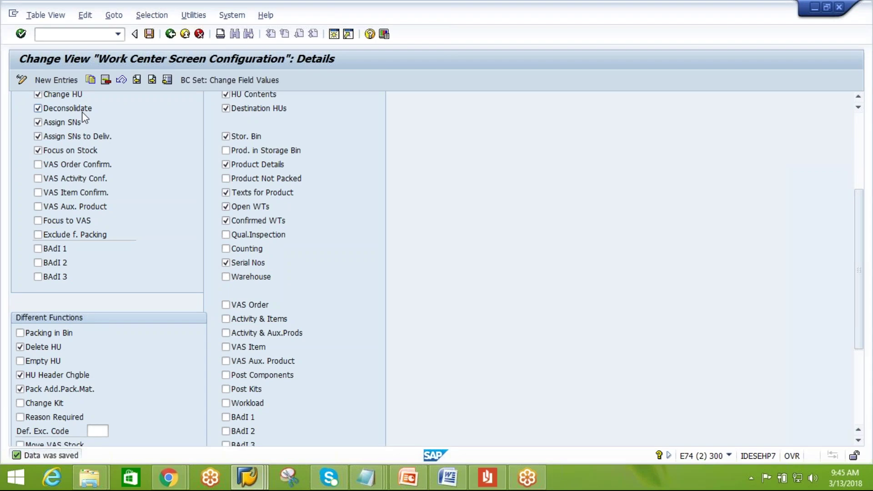
- Leave the deconsolidation work center for SAP Easy Access and open the SAP Customizing Implementation Guide with transaction spro
key("alt+Tab")
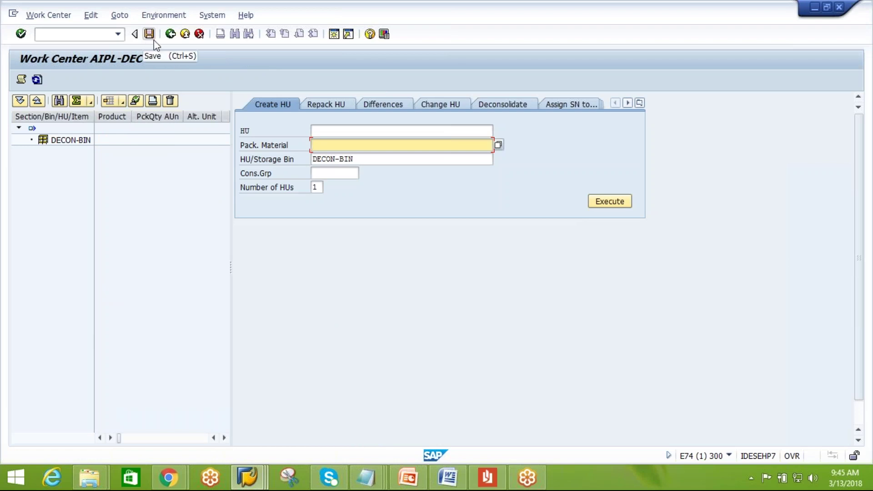
left_click(171, 37)
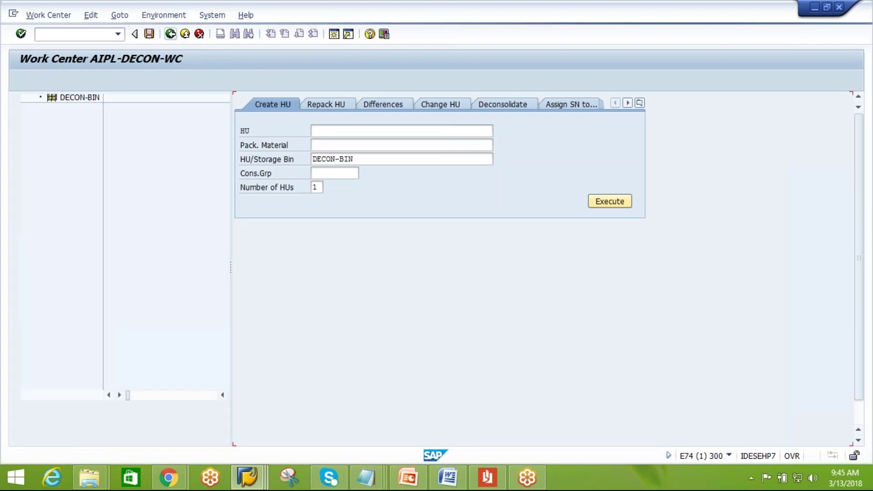
left_click(171, 37)
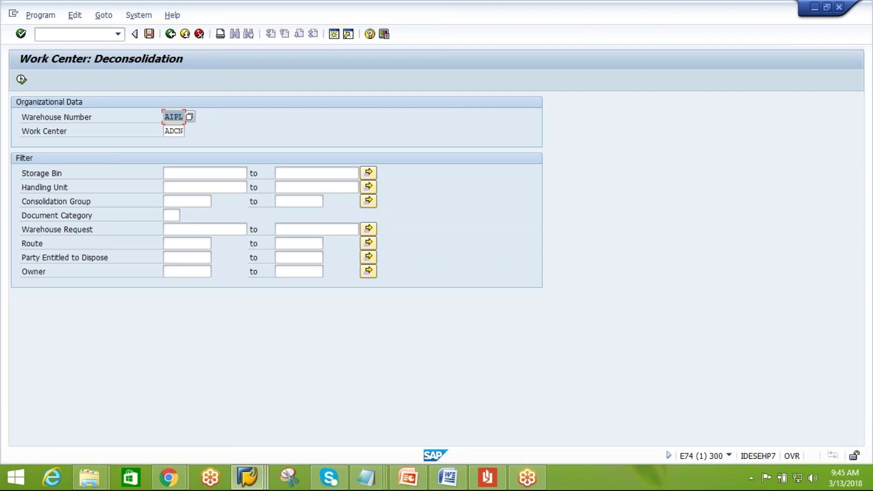
left_click(173, 41)
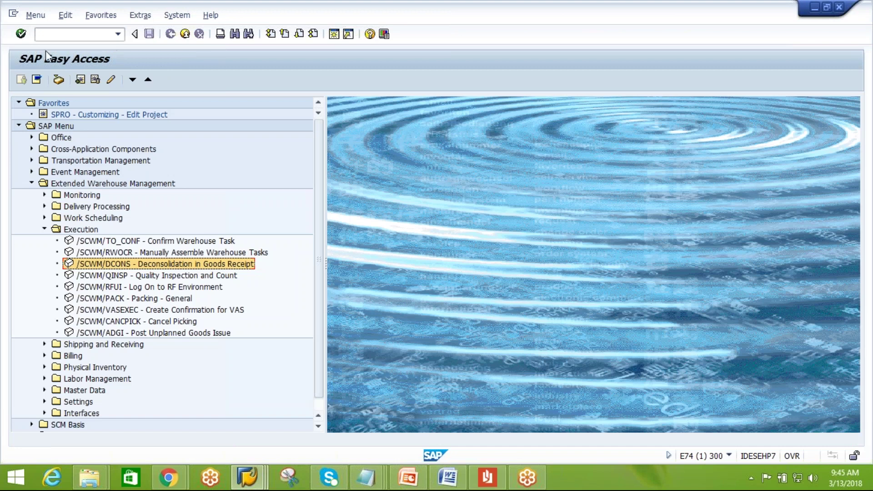
left_click(64, 35)
type("spro")
key("Return")
left_click(77, 85)
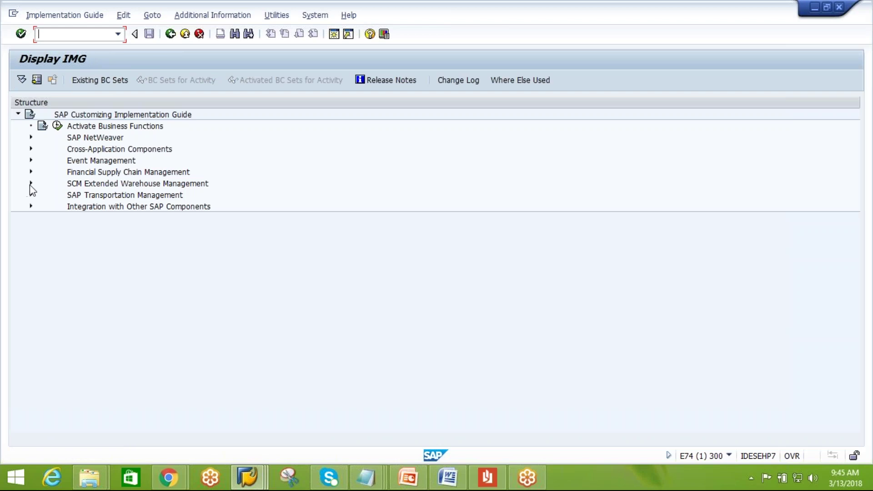
- Open Process-Oriented Storage Control from the Warehouse Task activities in the EWM Cross-Process Settings
left_click(30, 184)
left_click(43, 195)
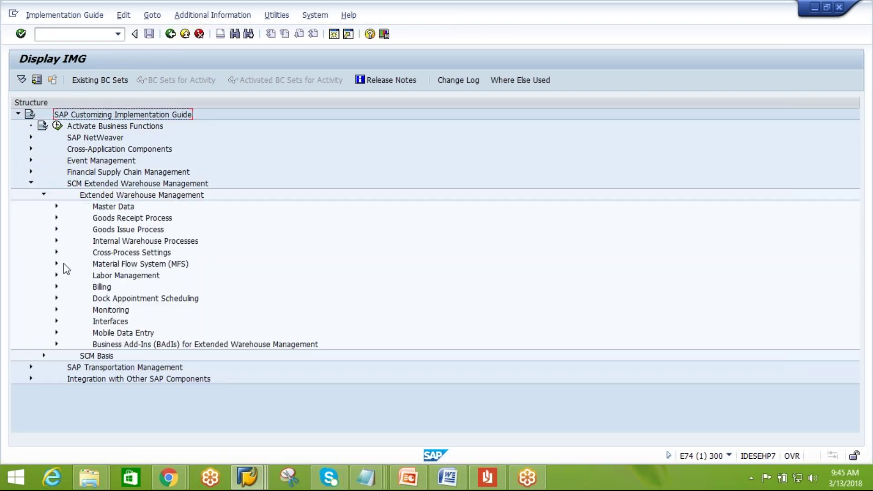
left_click(56, 253)
left_click(69, 310)
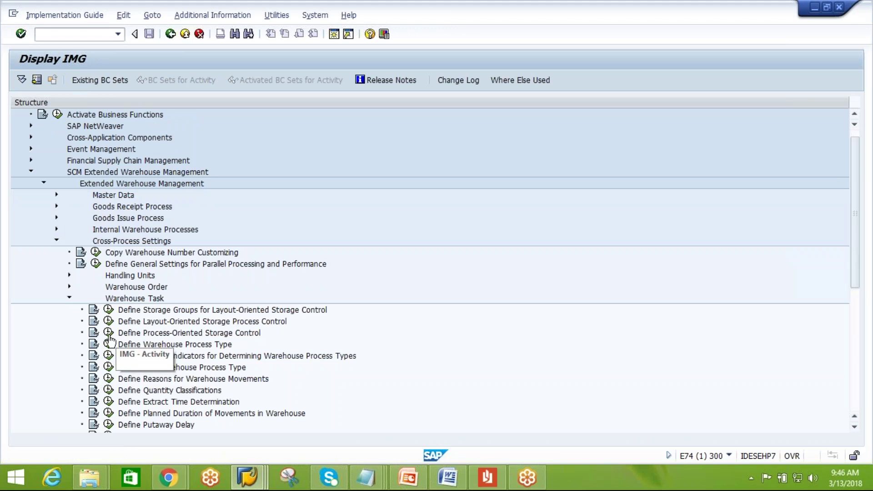
left_click(109, 333)
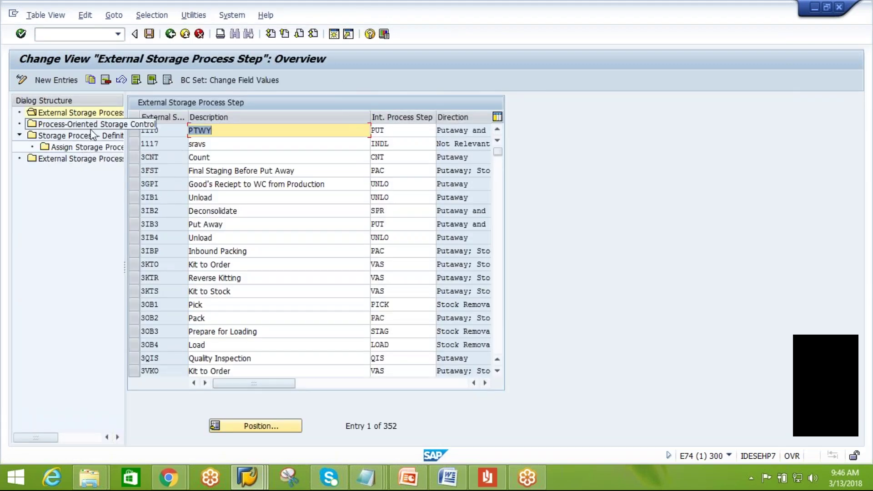
double_click(90, 124)
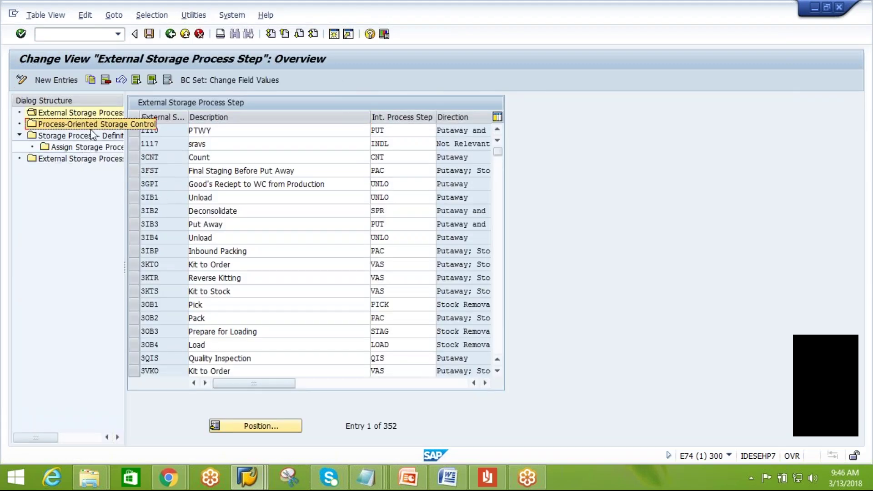
- Filter the process-oriented storage control entries by contents to warehouse number AIPL
left_click(152, 15)
left_click(162, 30)
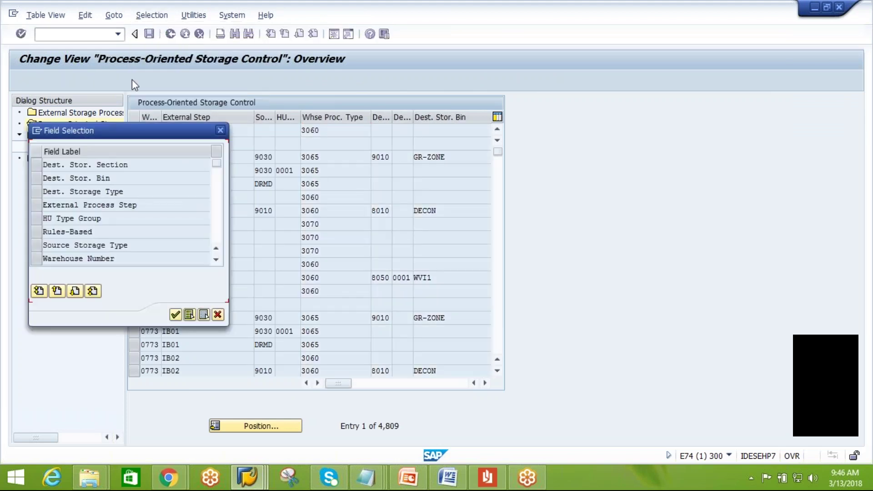
left_click(38, 259)
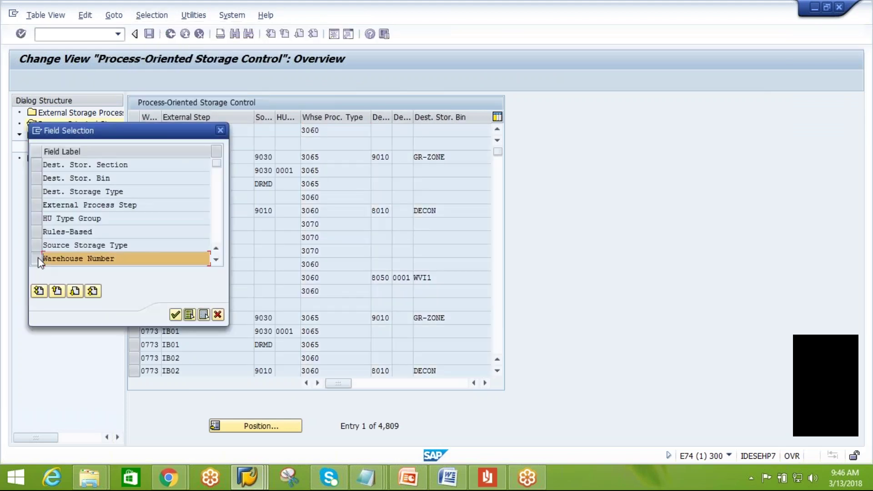
left_click(176, 314)
left_click(243, 170)
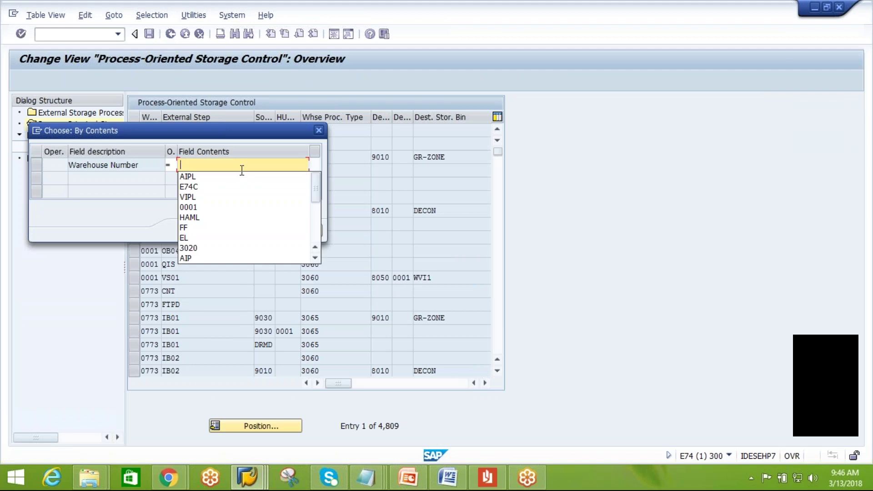
left_click(236, 179)
left_click(187, 231)
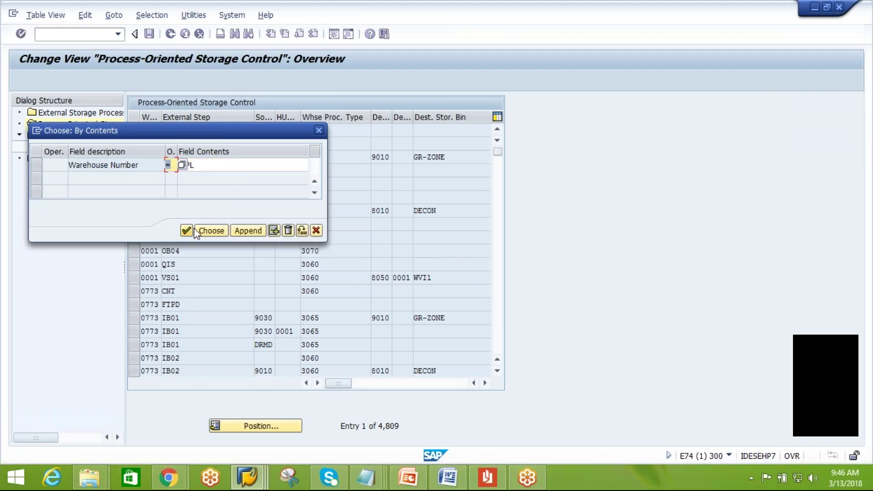
left_click(210, 231)
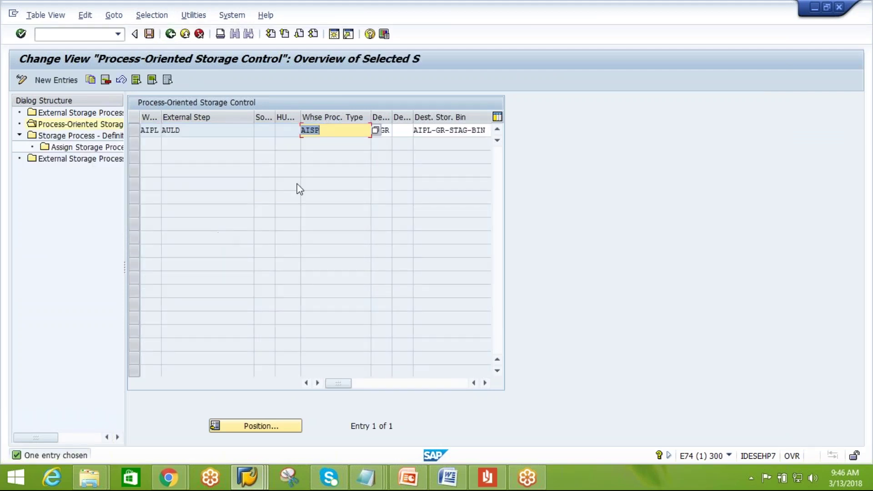
- Create a new process-oriented storage control entry for warehouse AIPL with external step ADCN
key("Tab")
key("Tab")
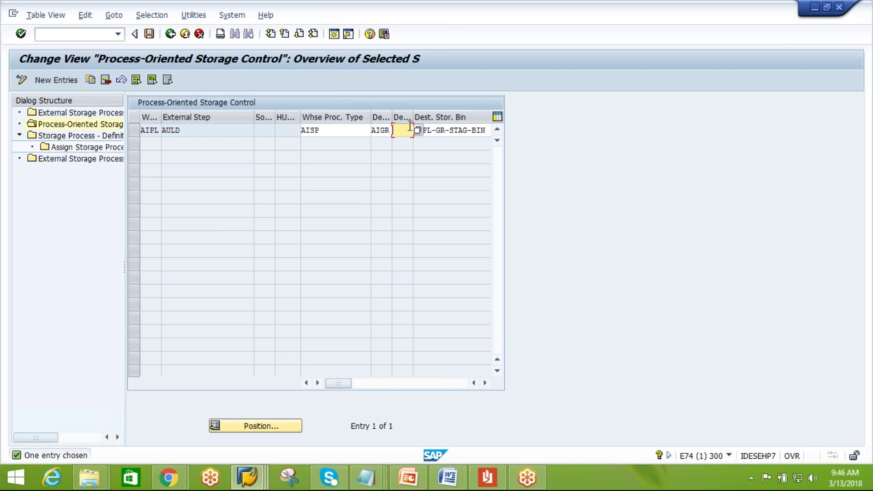
left_click(46, 81)
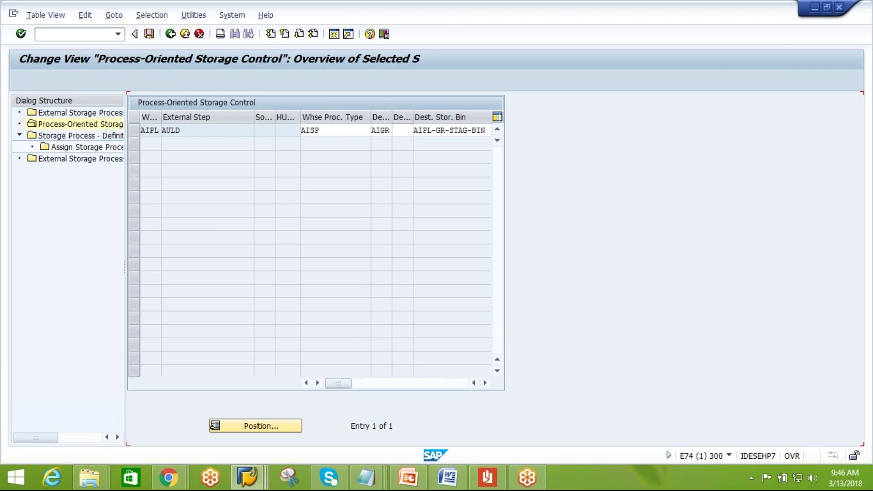
type("AIPL")
left_click(197, 131)
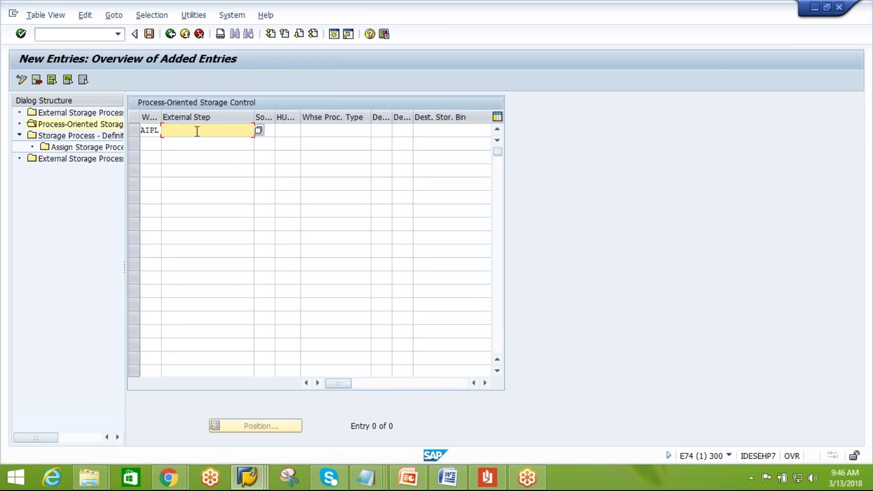
type("ADCN")
left_click(263, 130)
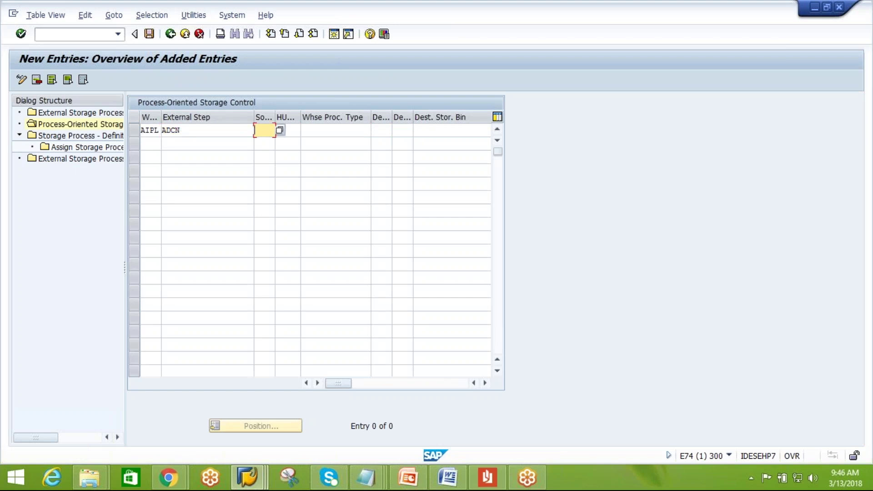
- Set the new entry's destination storage type to ADCN and its destination storage bin to DECON-BIN
left_click(383, 131)
key("F4")
type("ADCN")
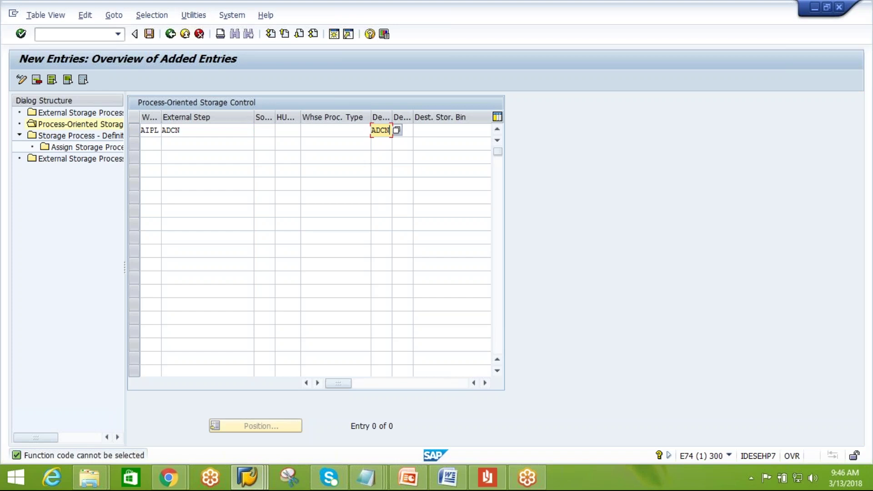
left_click(449, 130)
left_click(485, 383)
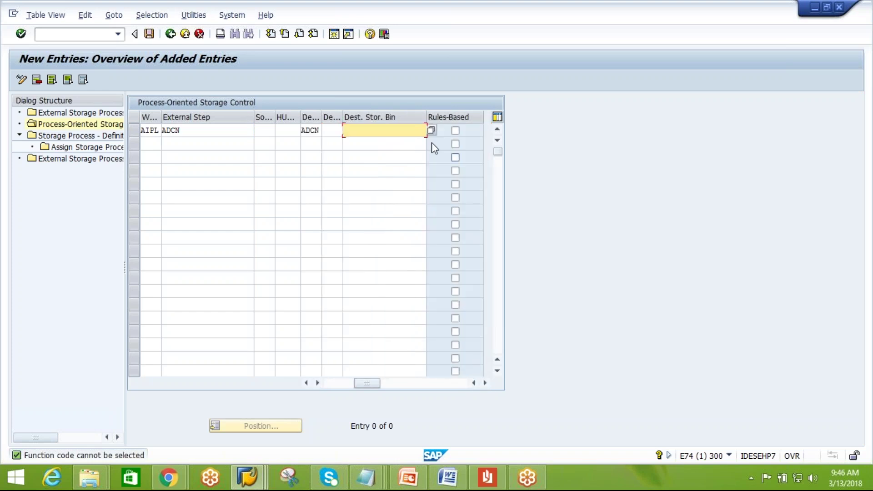
left_click(432, 130)
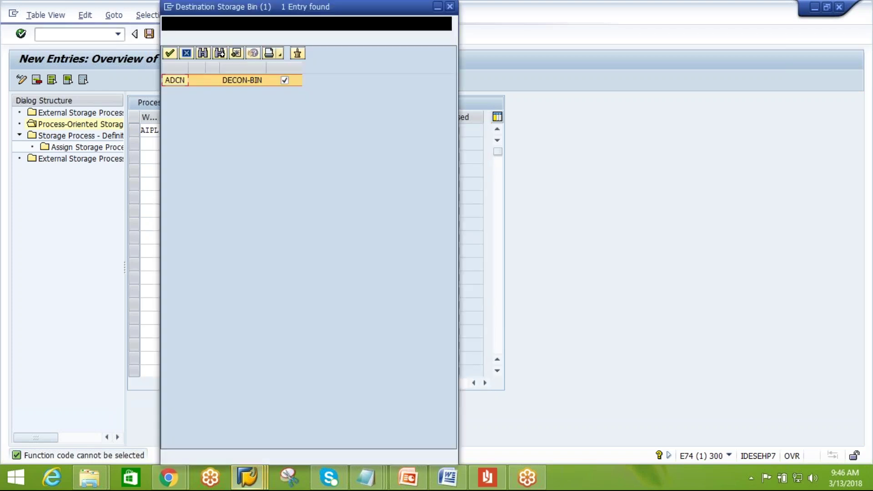
double_click(234, 82)
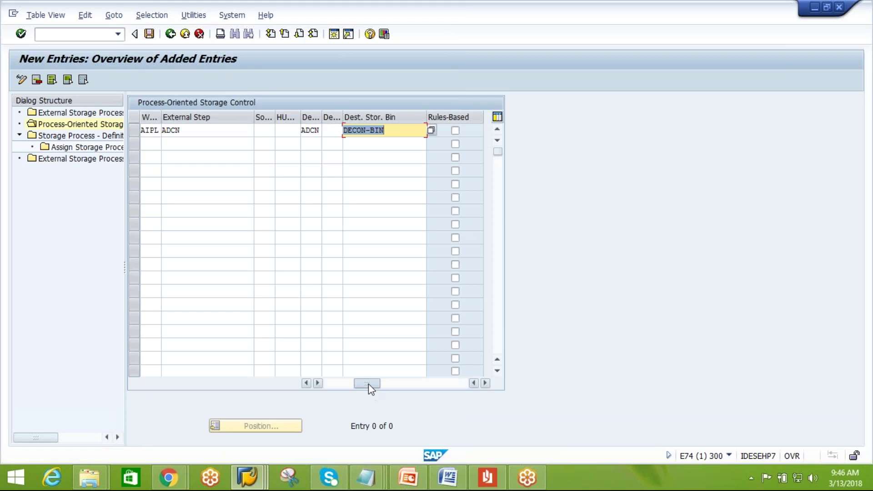
- Set the ADCN entry's warehouse process type to 3060 and save it to the EWM practice session customizing request
left_click(313, 383)
left_click(335, 130)
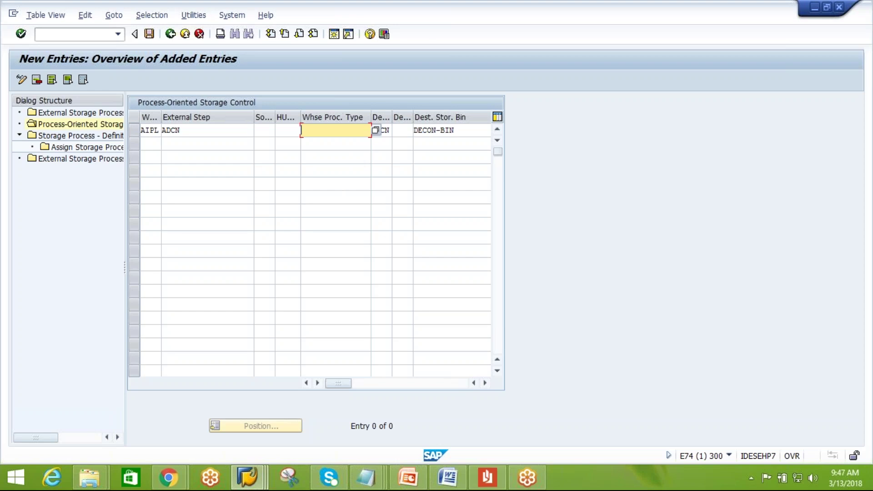
type("3060")
key("Return")
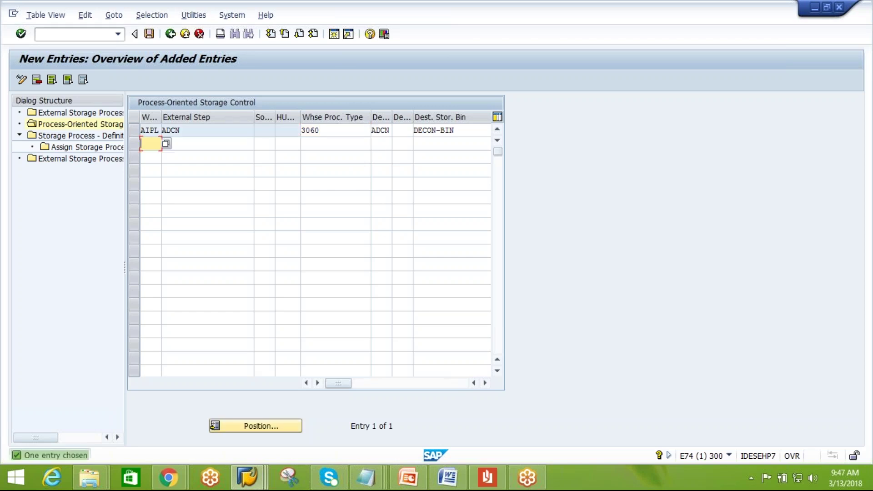
left_click(149, 34)
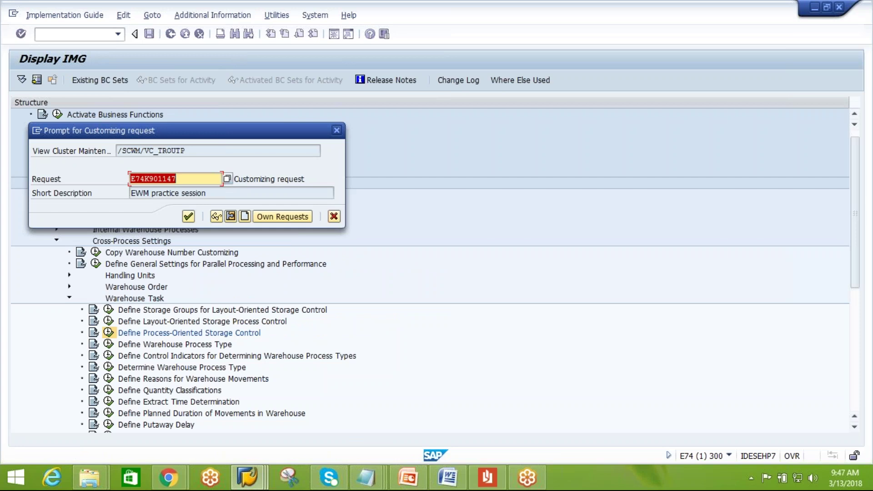
left_click(188, 216)
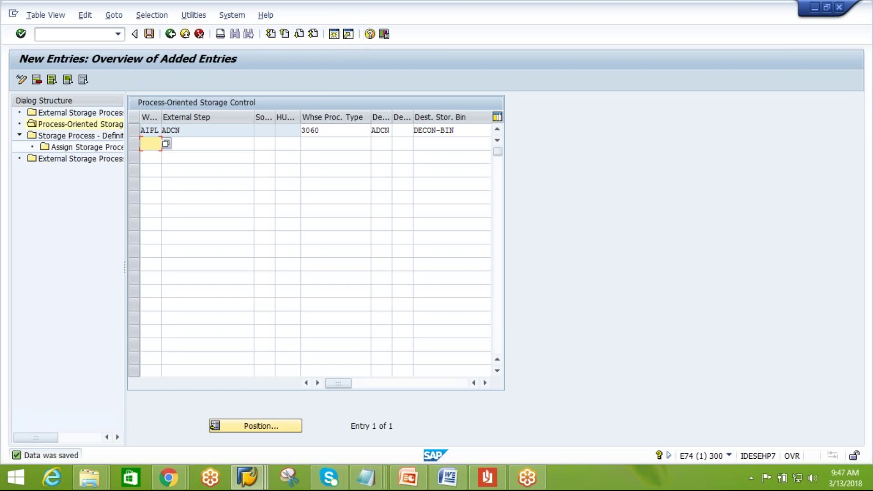
- In the second SAP session, leave the work center layout settings and open Define Warehouse Process Type under Cross-Process Settings, Warehouse Task
mouse_move(258, 483)
left_click(354, 454)
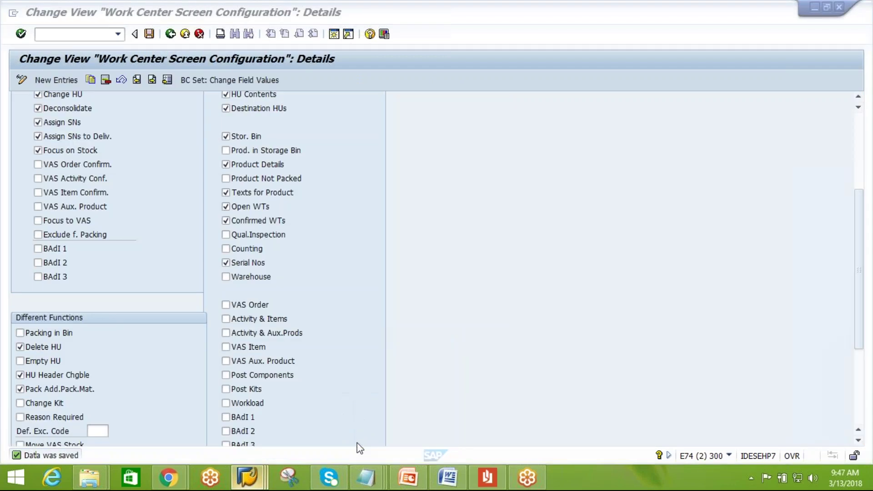
left_click(176, 37)
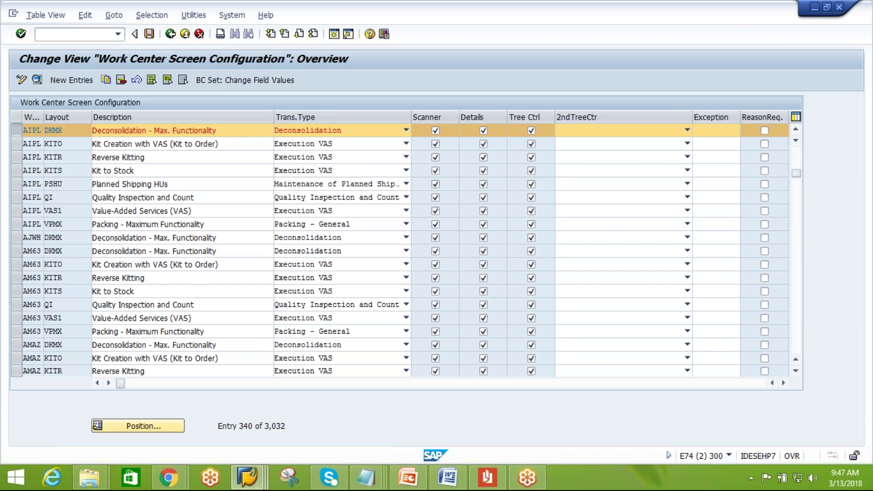
left_click(170, 33)
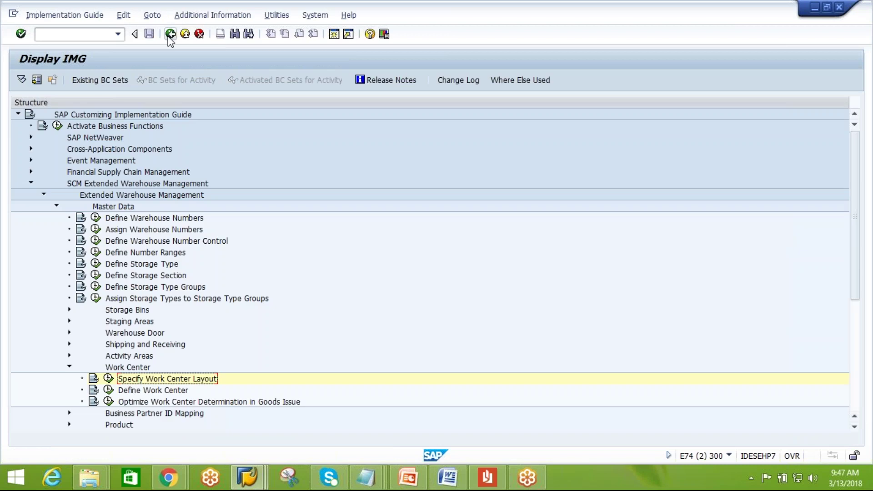
left_click(69, 367)
left_click(56, 207)
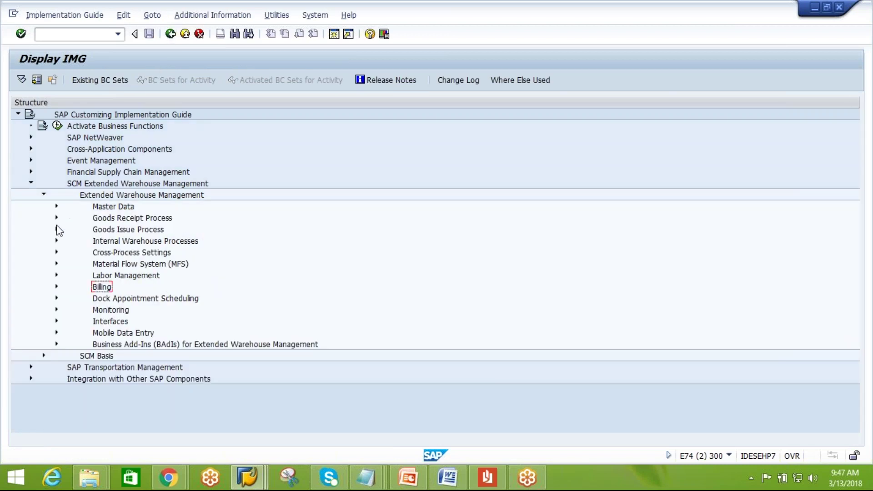
left_click(57, 252)
left_click(69, 310)
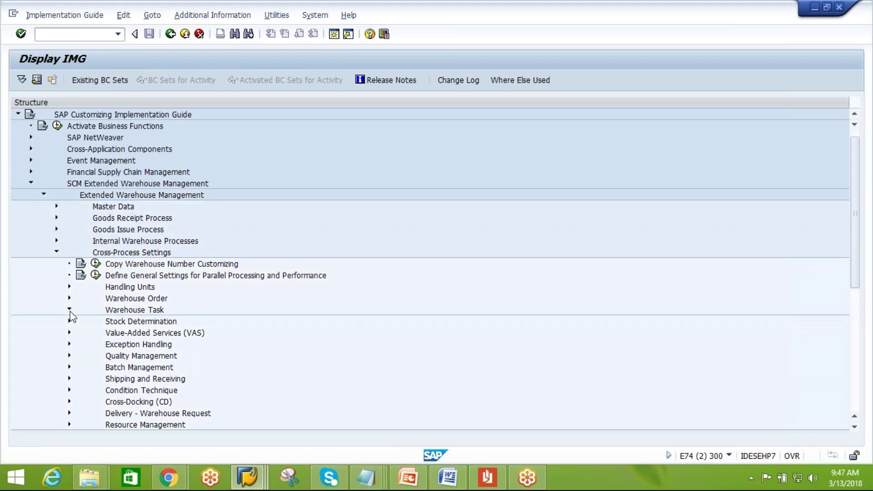
left_click(142, 348)
left_click(108, 344)
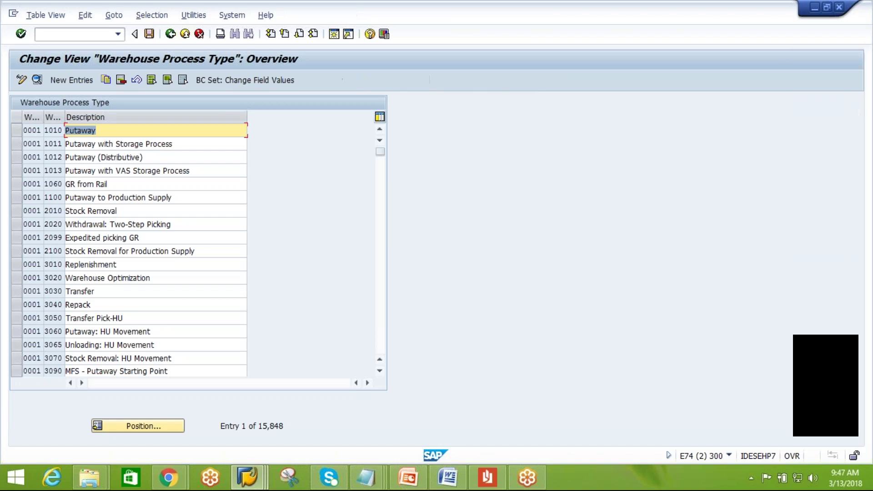
- Position the warehouse process type list on warehouse AIPL, process type 3060
left_click(138, 425)
type("AIP")
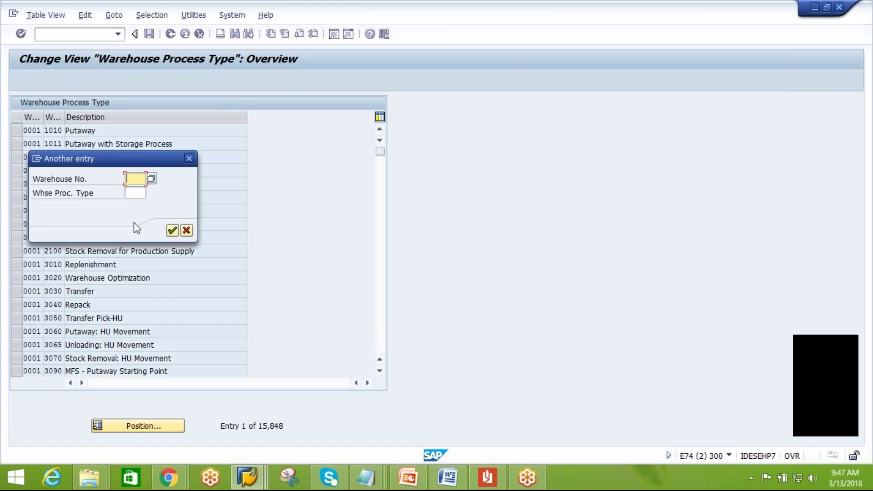
type("L")
left_click(135, 193)
type("3060")
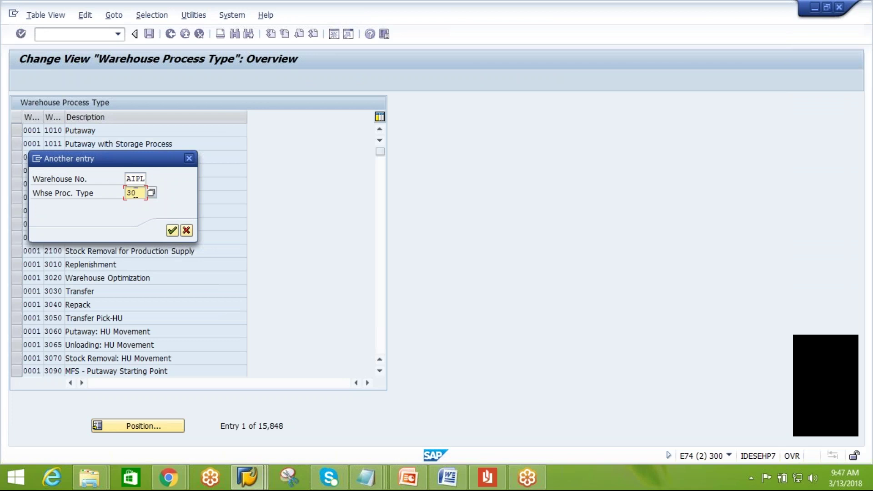
left_click(173, 231)
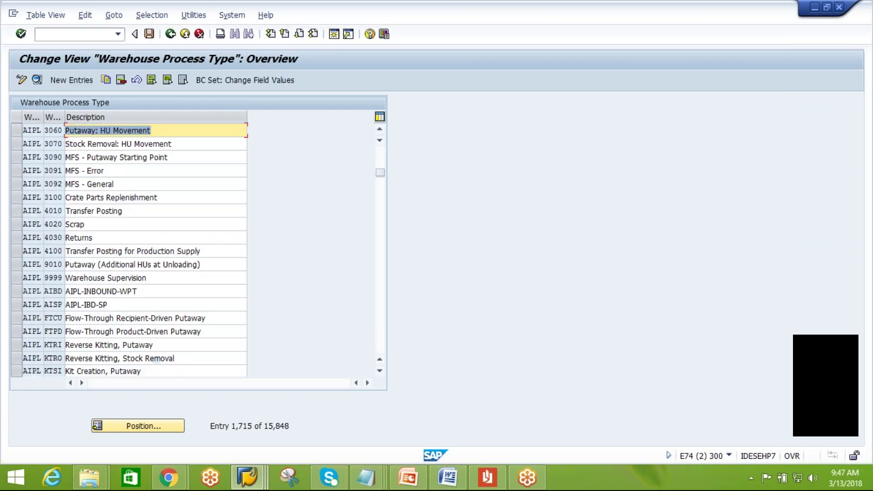
left_click(180, 130)
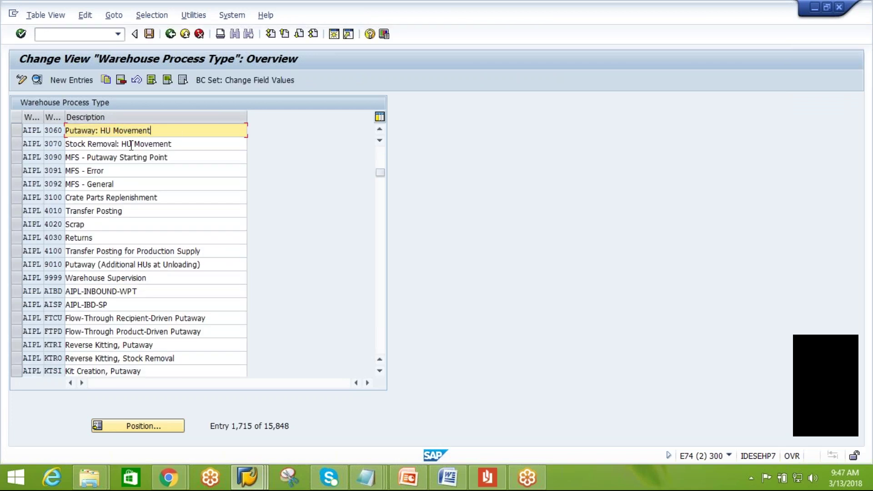
left_click(13, 130)
left_click(37, 81)
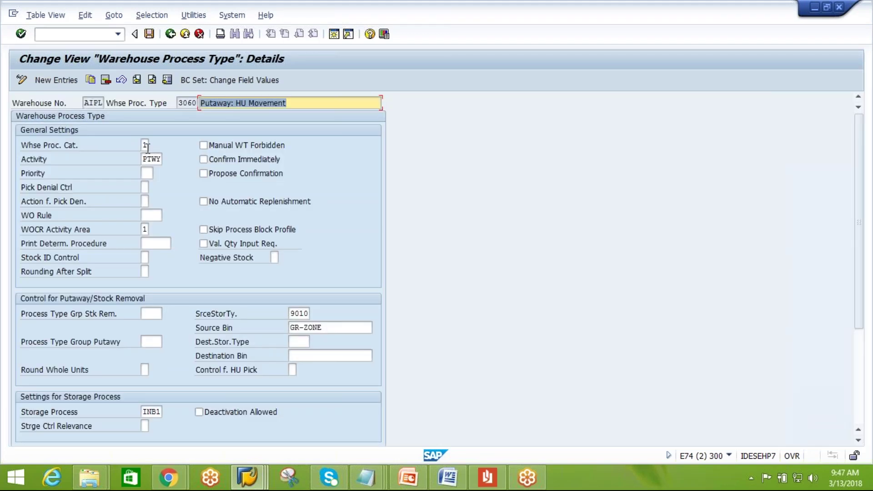
double_click(292, 313)
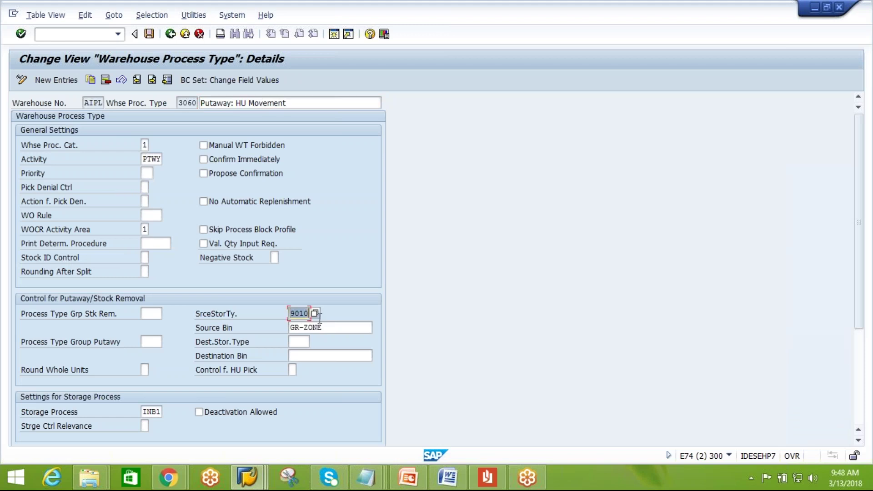
key("Delete")
key("Tab")
key("Delete")
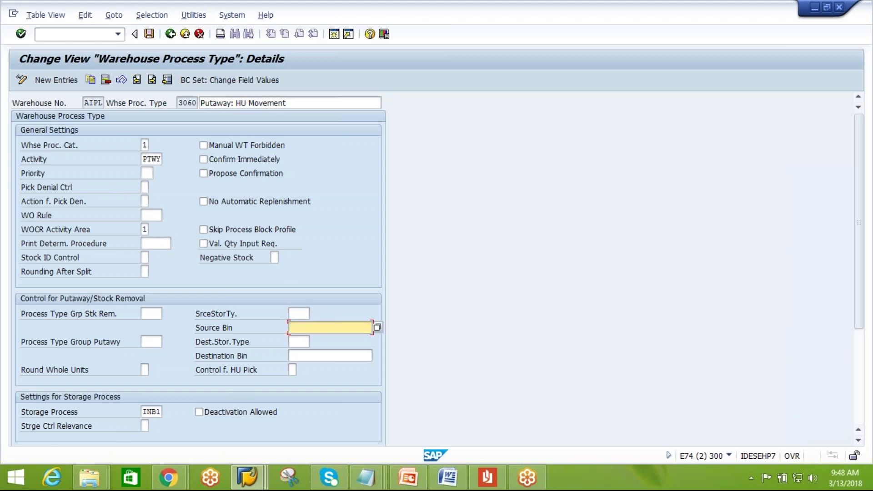
left_click(171, 34)
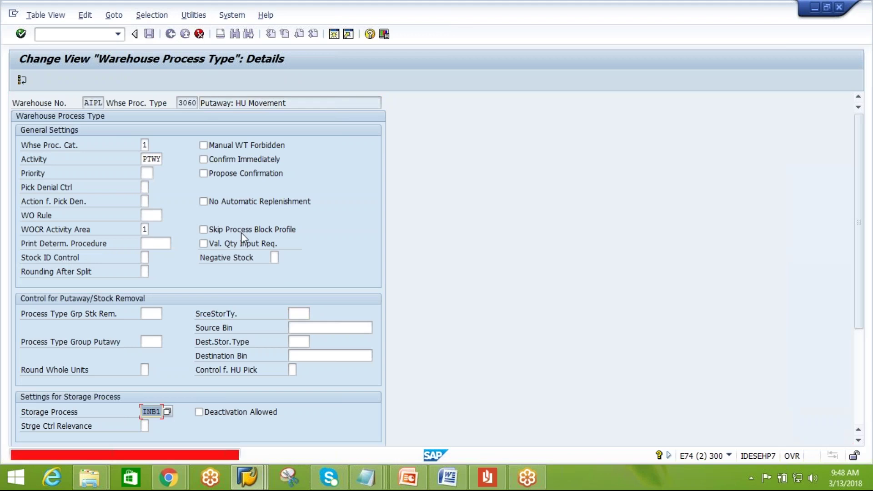
left_click(199, 33)
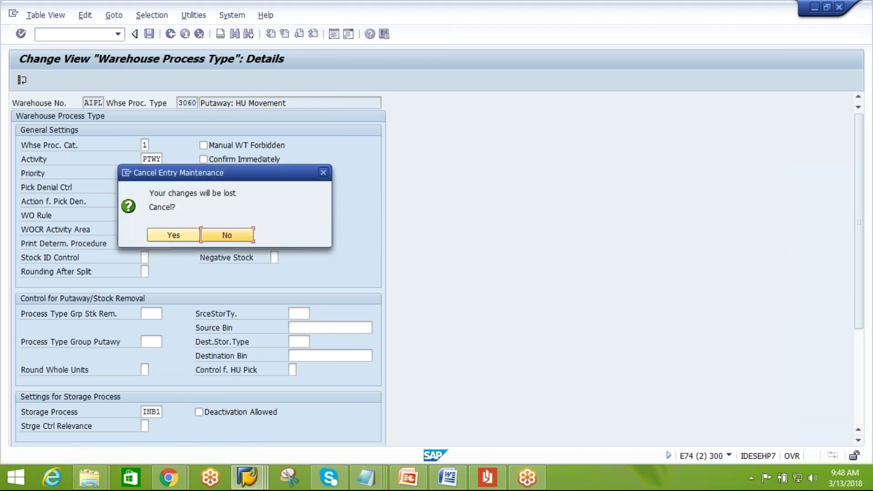
left_click(181, 240)
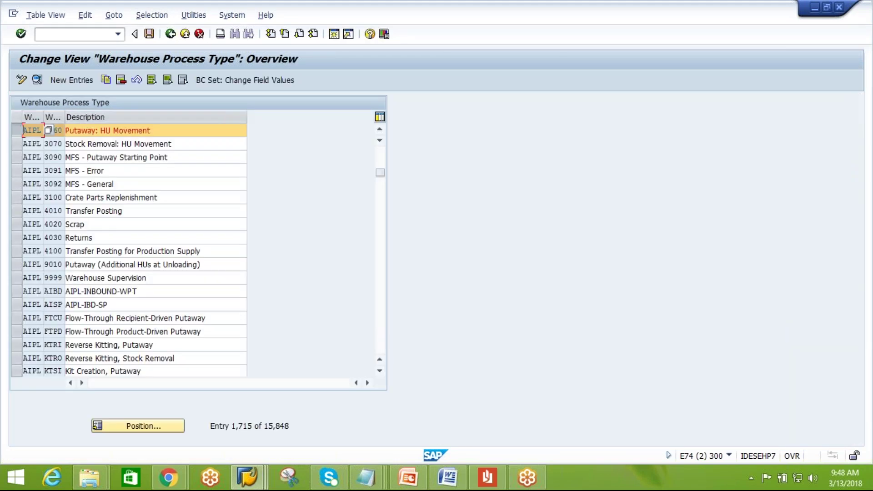
- Copy AIPL process type 3060 to a new warehouse process type AINT with the description PTWY-INT-HU
left_click(27, 131)
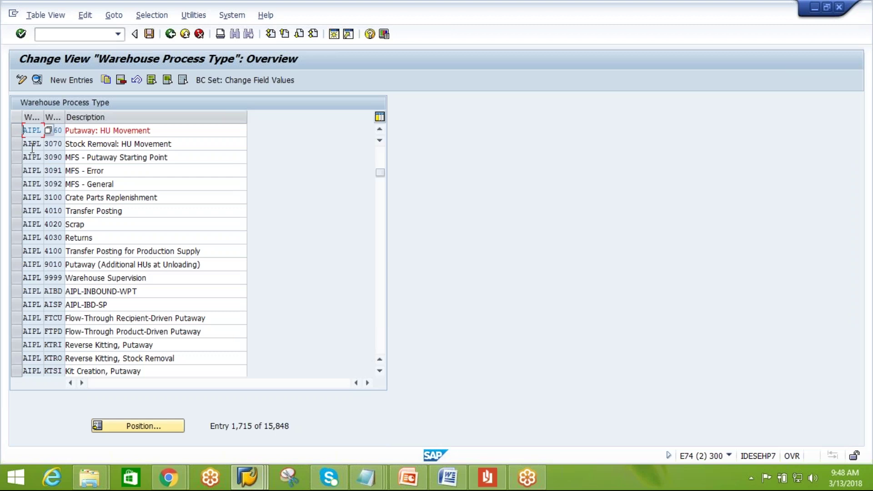
left_click(17, 131)
left_click(106, 80)
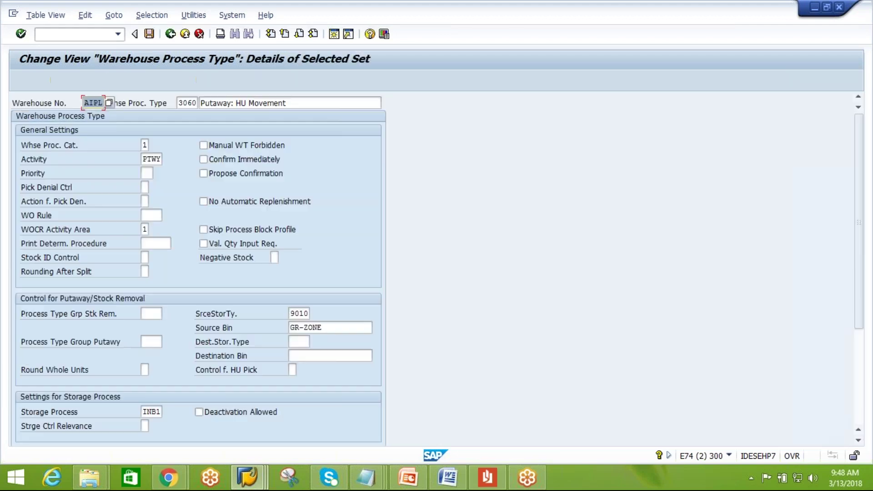
left_click(185, 102)
type("AINT")
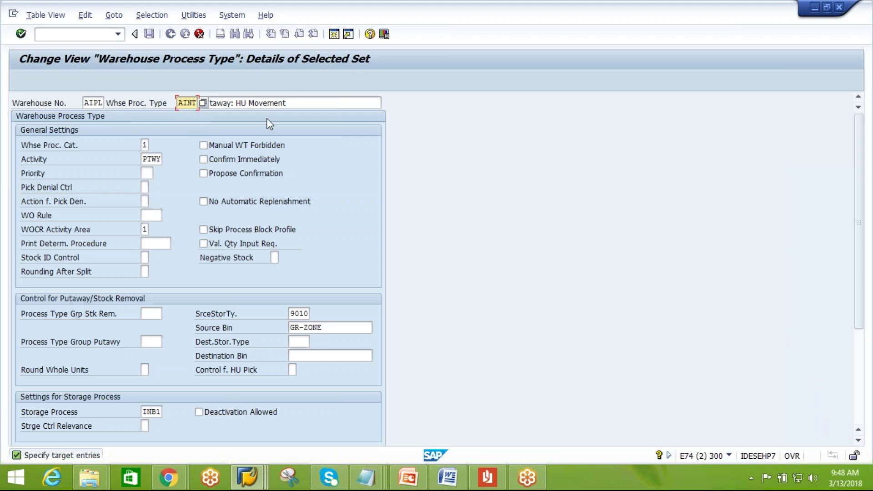
left_click(290, 103)
left_click_drag(290, 103, 176, 112)
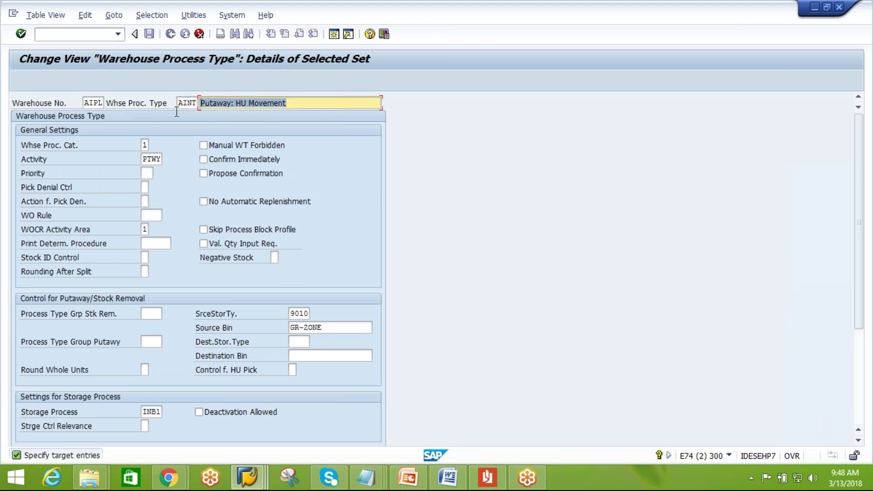
type("P")
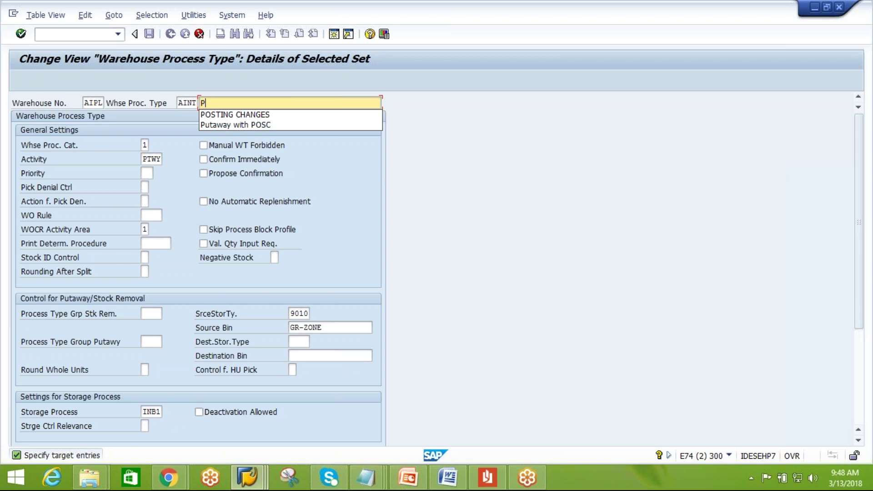
type("TWY-INT")
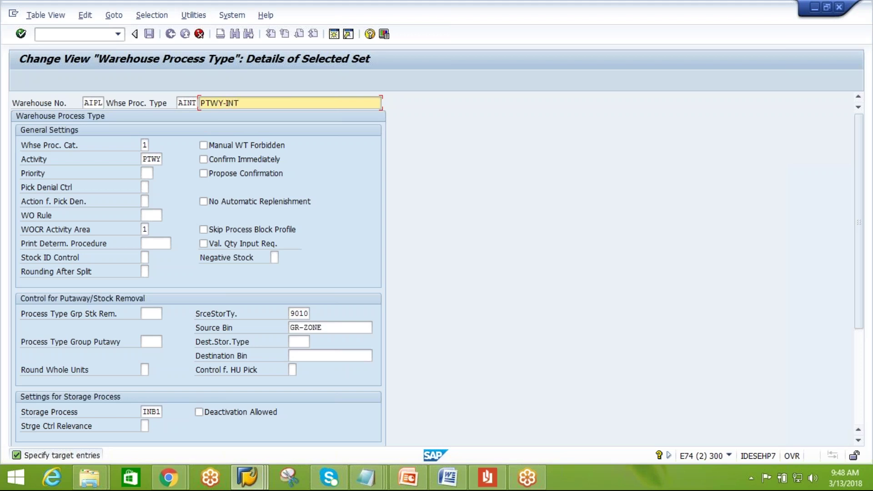
type("-HU")
- Clear the source storage type, source bin and storage process in the new AINT process type
double_click(298, 313)
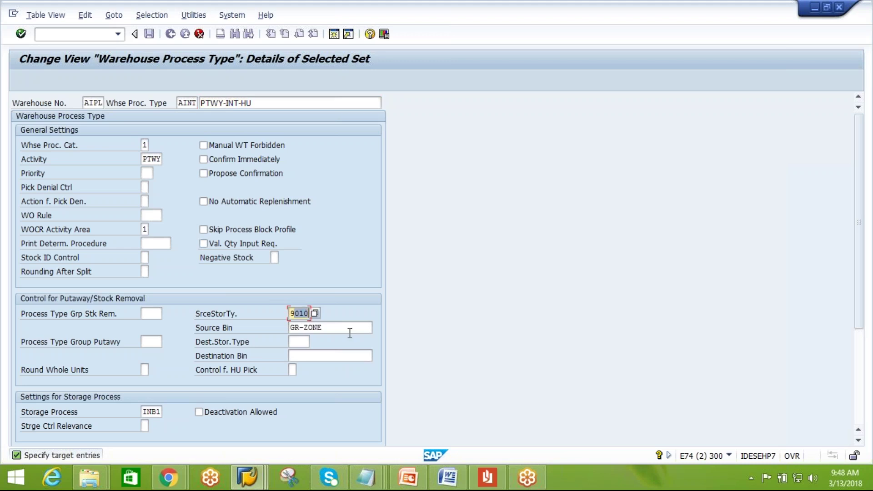
key("Delete")
left_click(350, 333)
key("BackSpace")
key("BackSpace")
key("BackSpace")
key("BackSpace")
key("BackSpace")
key("BackSpace")
key("BackSpace")
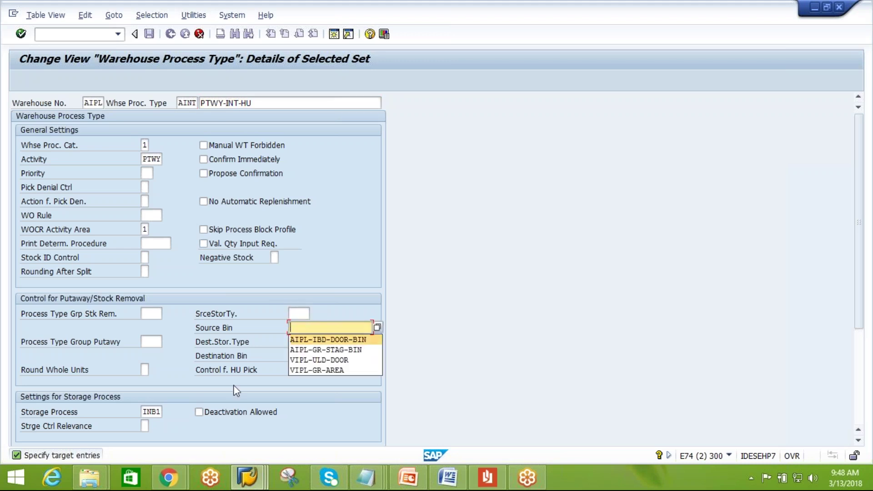
left_click(144, 412)
key("BackSpace")
key("BackSpace")
key("BackSpace")
key("BackSpace")
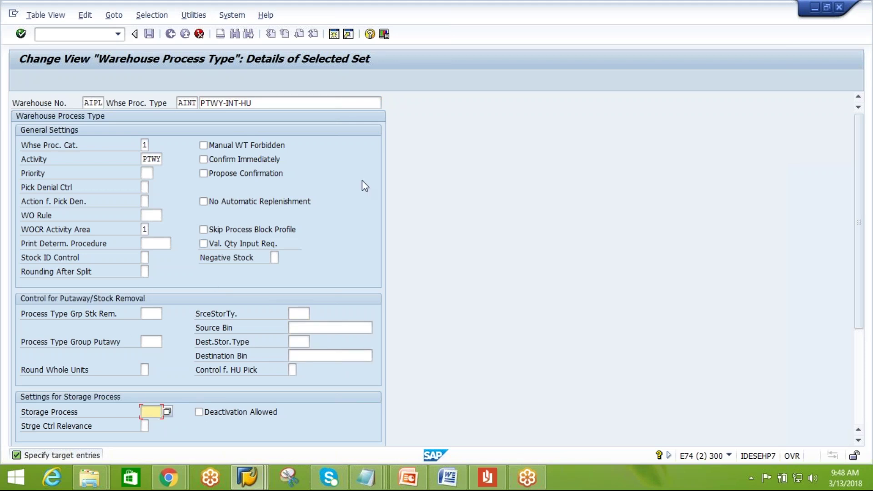
- Save process type AINT to the EWM practice session customizing request and return to the session with the process-oriented storage control entry
left_click_drag(858, 220, 857, 314)
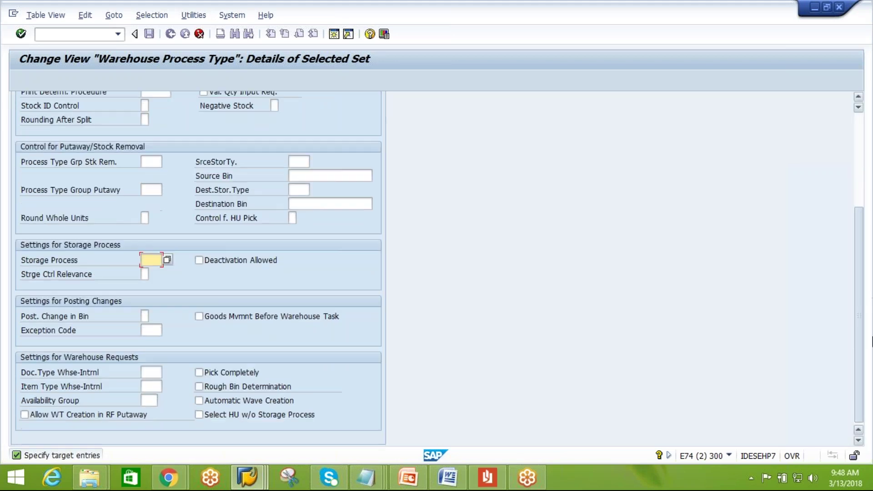
scroll(871, 264, "up", 5)
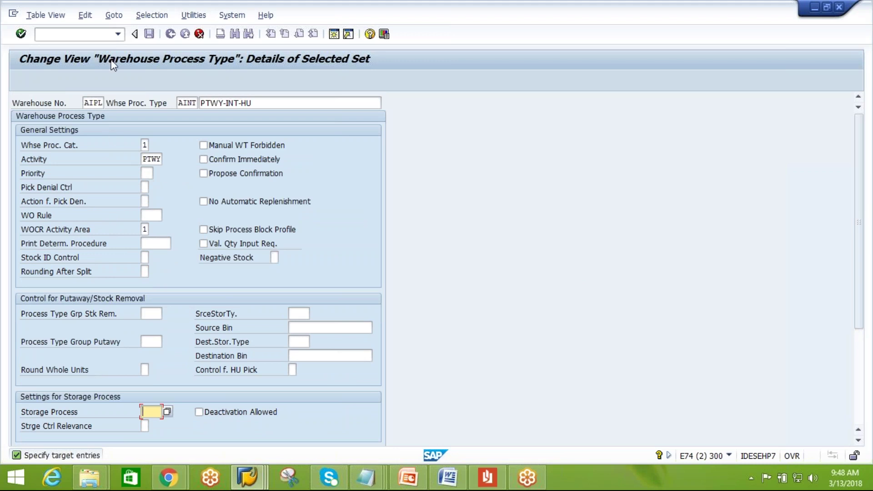
key("F3")
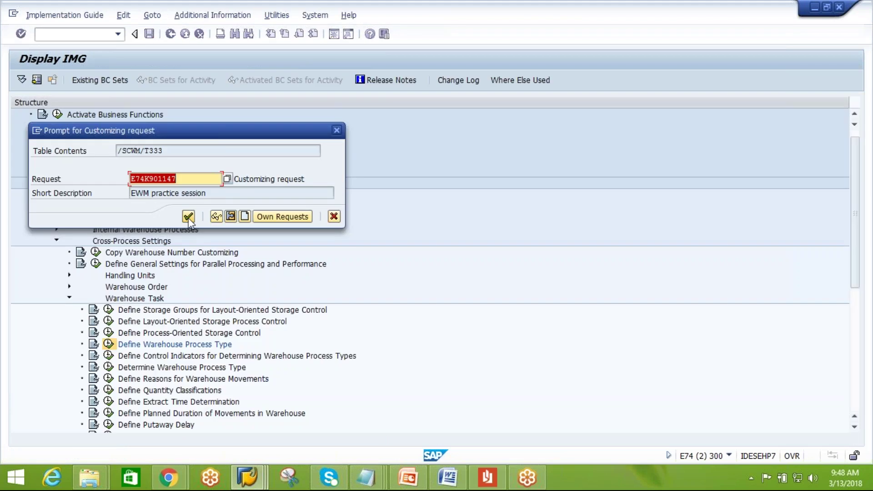
left_click(167, 180)
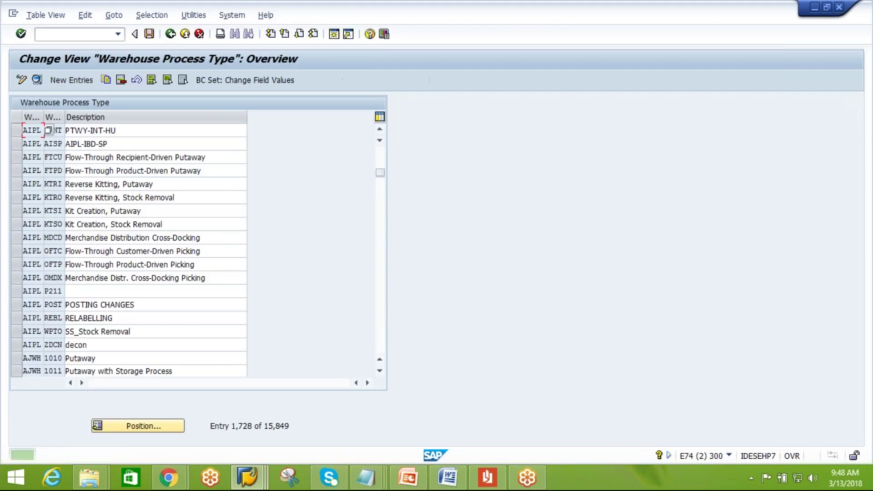
left_click(146, 130)
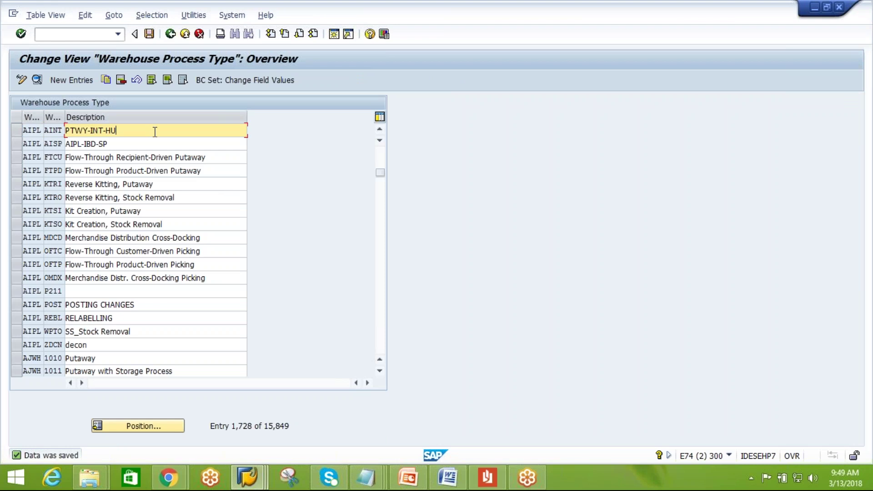
key("alt+Tab")
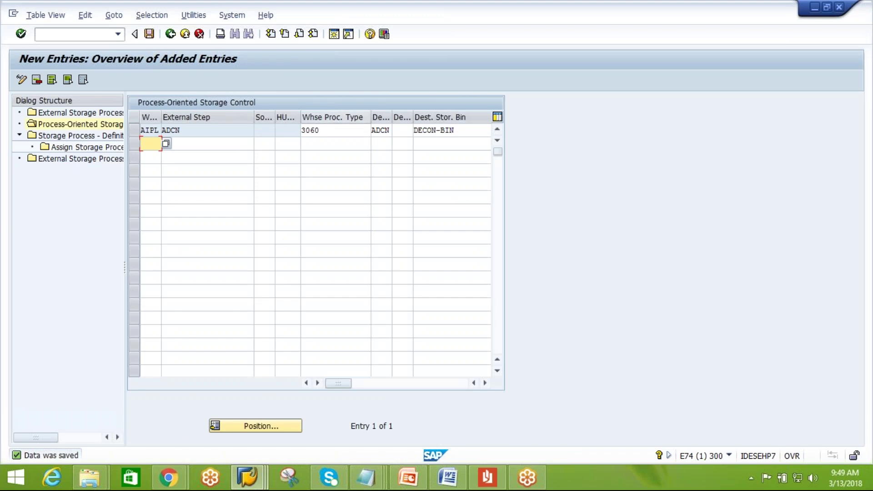
- Assign warehouse process type AINT to the AIPL external step ADCN storage control entry, checking AINT's details, and save the entry
double_click(327, 133)
type("AINT")
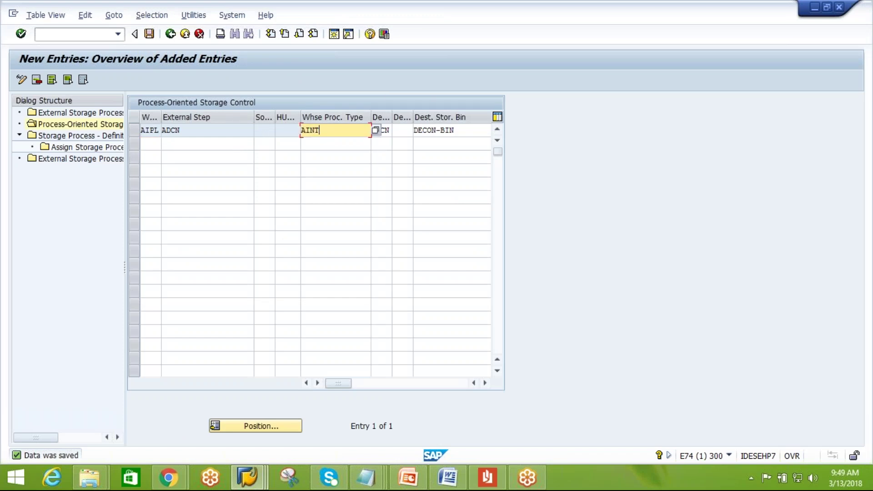
key("alt+Tab")
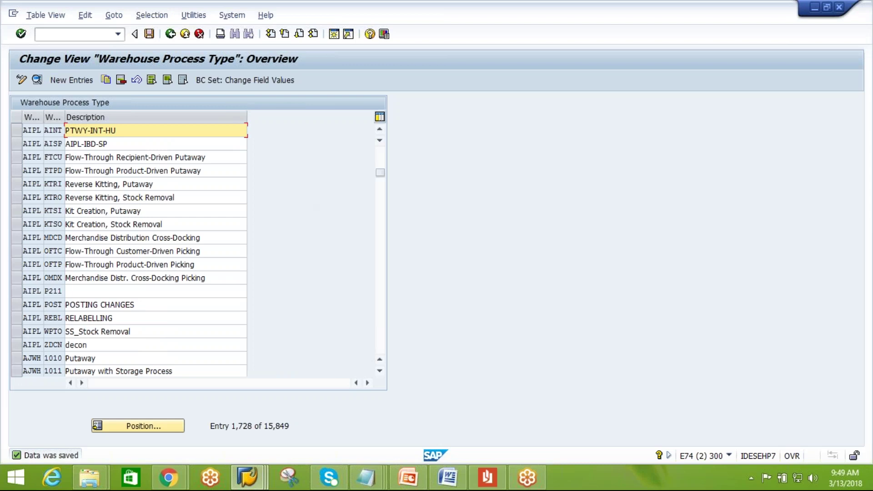
left_click(16, 131)
left_click(37, 80)
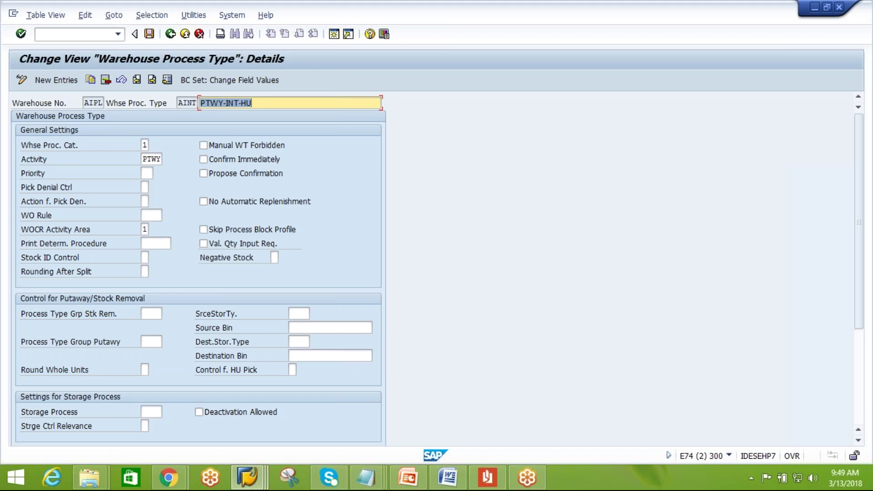
key("alt+Tab")
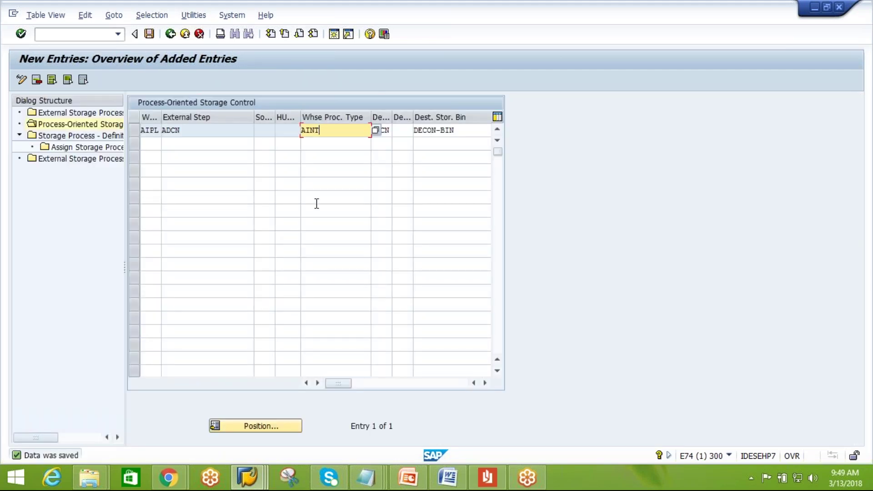
left_click(468, 132)
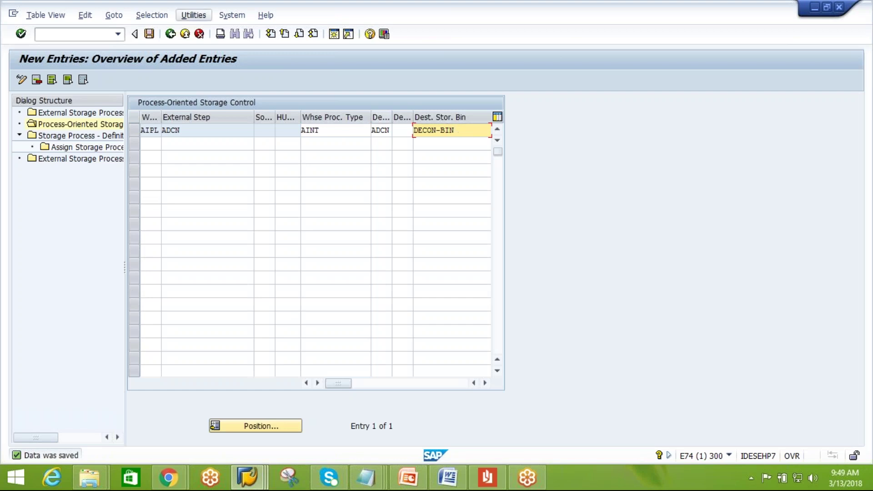
left_click(149, 34)
left_click(150, 143)
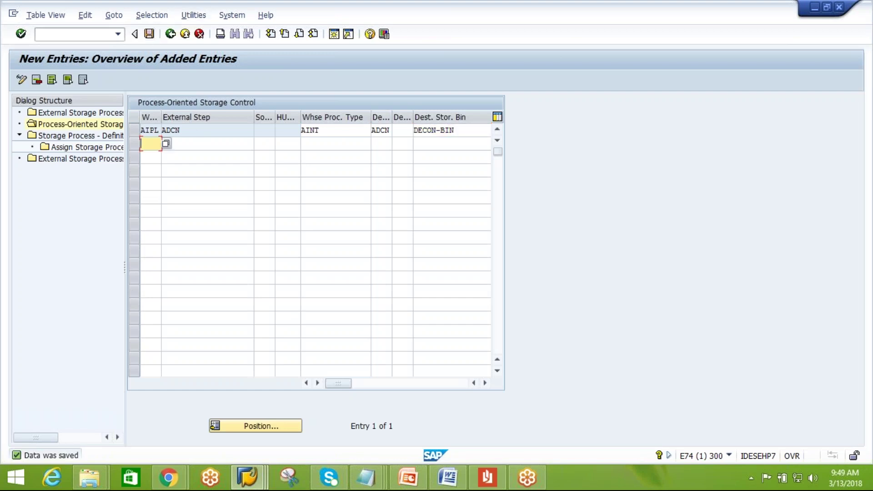
- Leave the process-oriented storage control customizing and return to the implementation guide structure
left_click(170, 34)
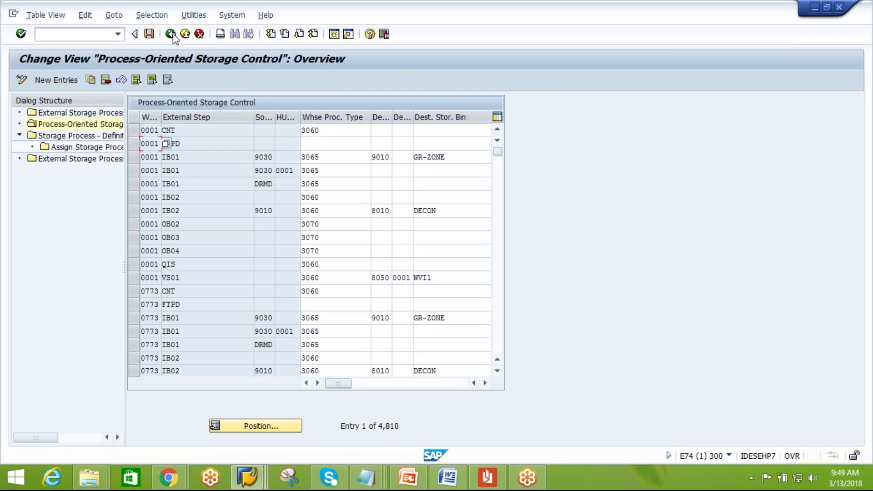
left_click(170, 33)
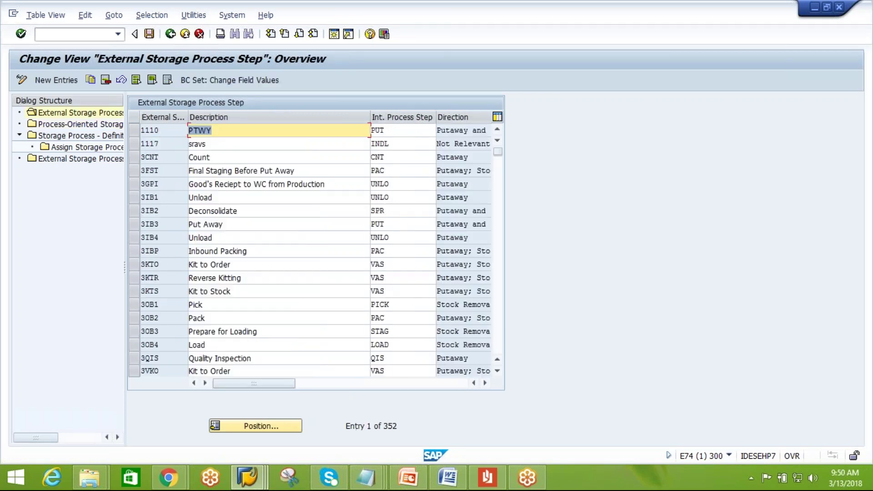
left_click(170, 34)
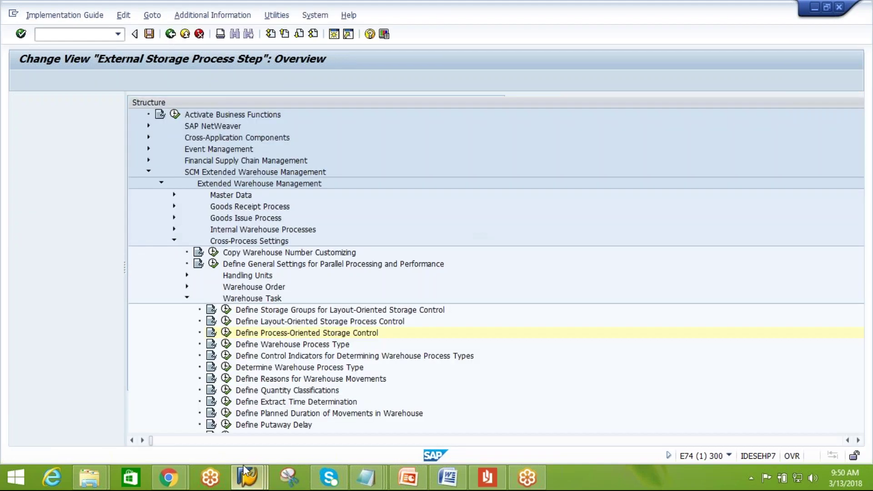
- Switch to SAP Logon and log on to the EH7 system, client 800, with the stored user name and the account password
mouse_move(248, 475)
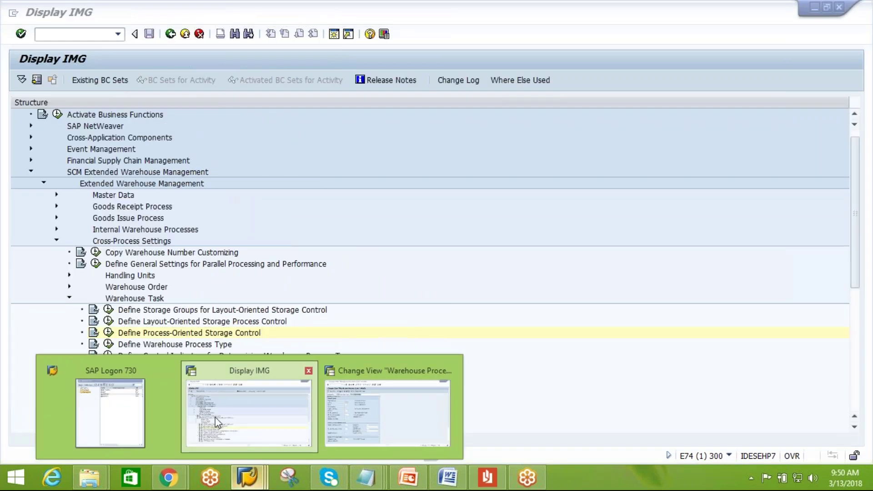
left_click(135, 410)
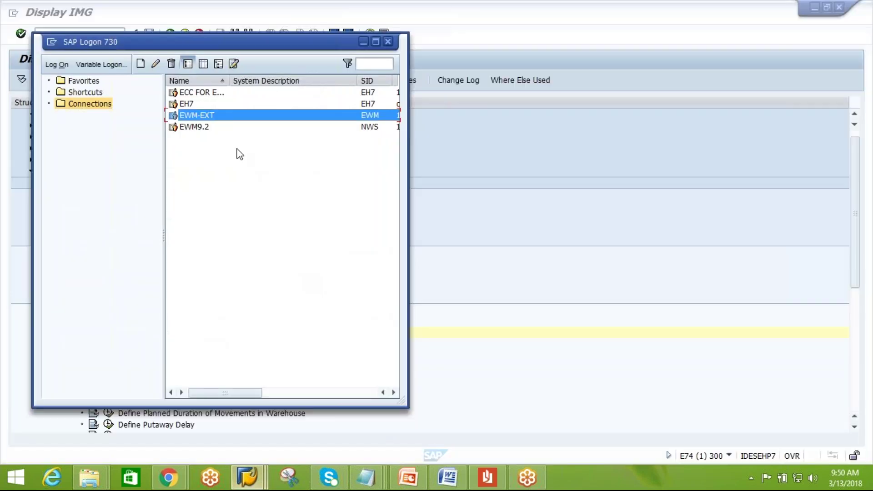
left_click(187, 105)
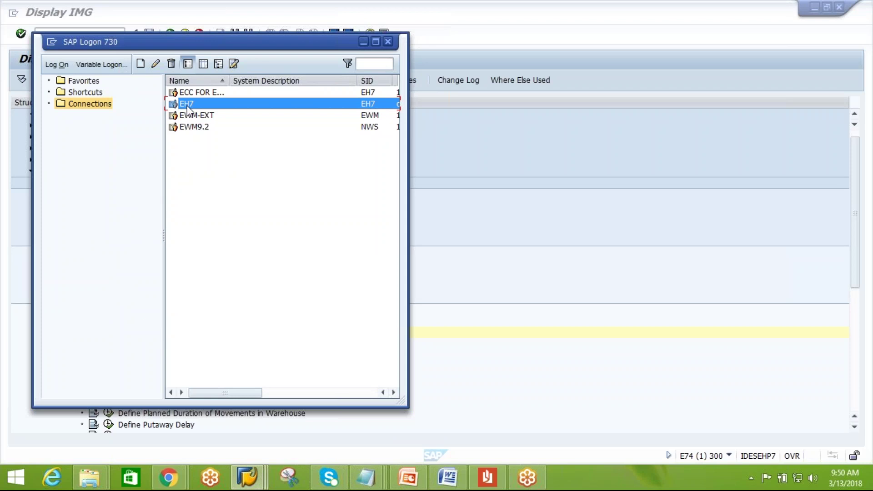
double_click(187, 106)
type("ck")
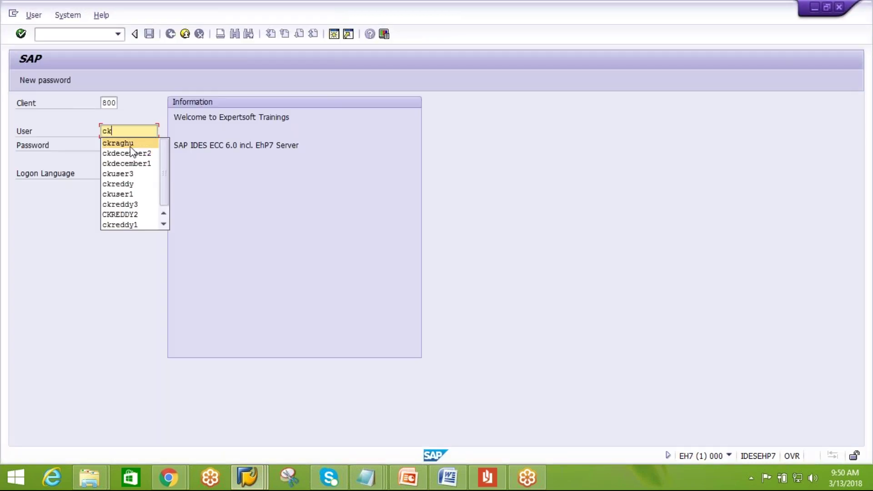
left_click(131, 144)
key("Tab")
key("ctrl+v")
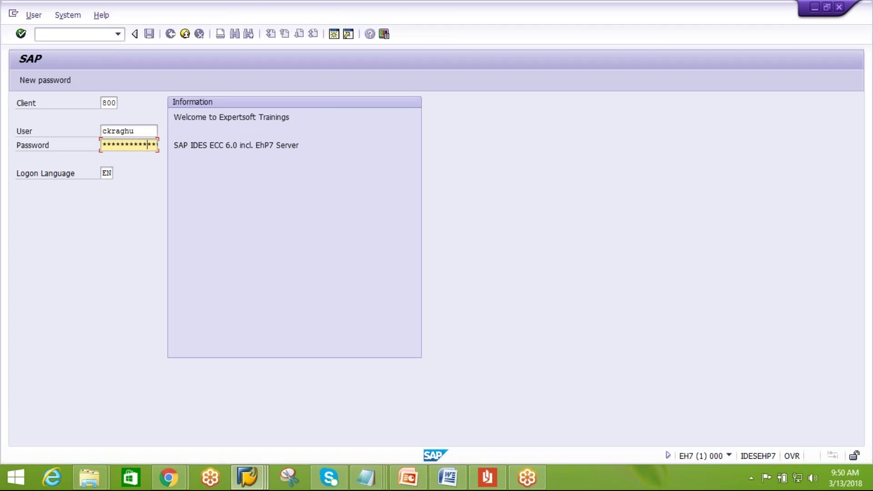
key("Return")
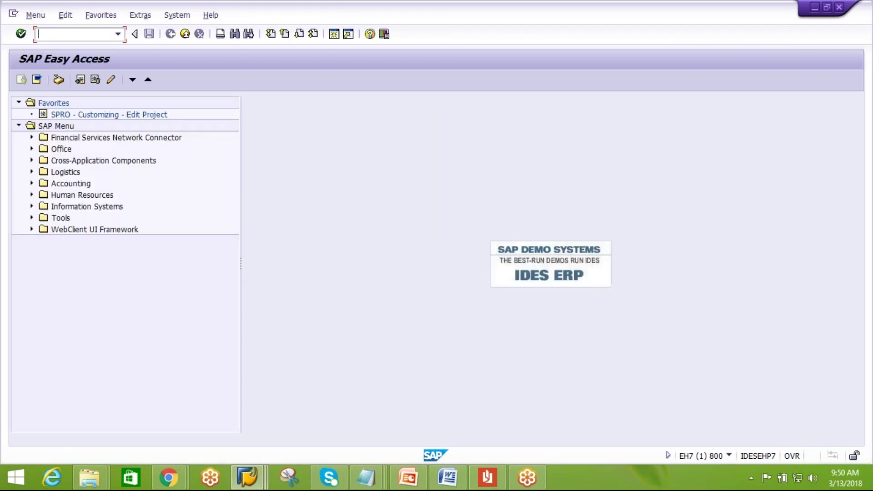
- Start transaction VL31N and enter the most recently used purchase order for a new inbound delivery
type("vl31n")
key("Return")
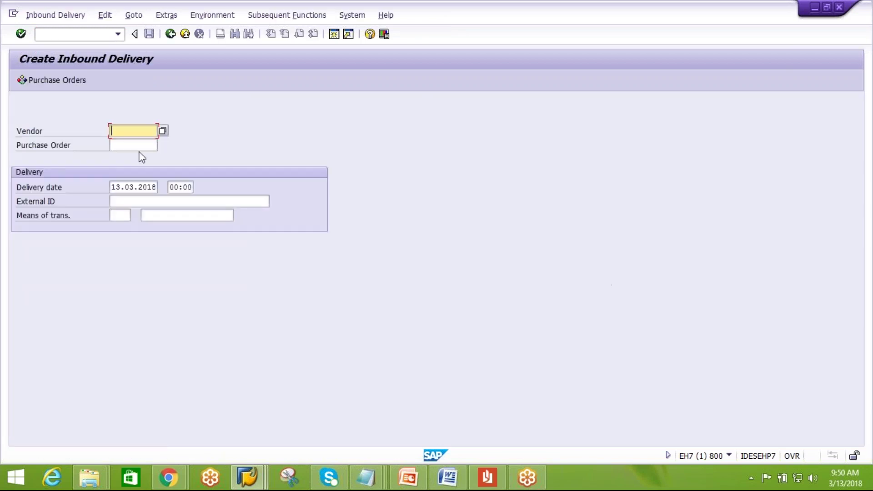
left_click(142, 145)
key("Down")
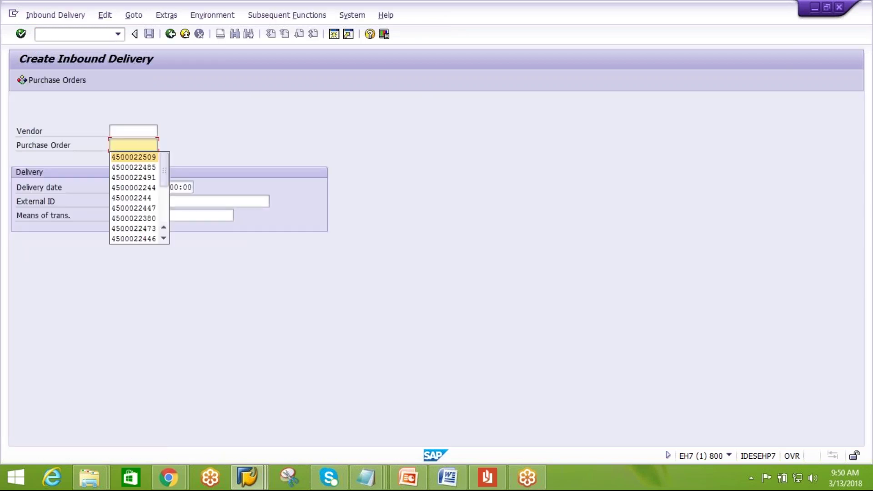
key("Return")
- Set the external ID to the purchase order number followed by -DECON and continue to the delivery item overview
left_click(140, 200)
key("Down")
left_click(147, 213)
key("BackSpace")
key("BackSpace")
key("BackSpace")
key("BackSpace")
key("BackSpace")
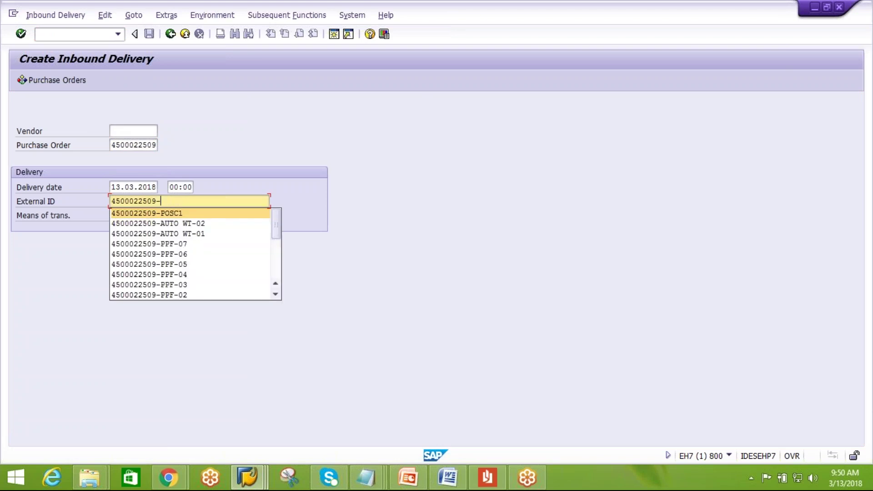
type("DECON")
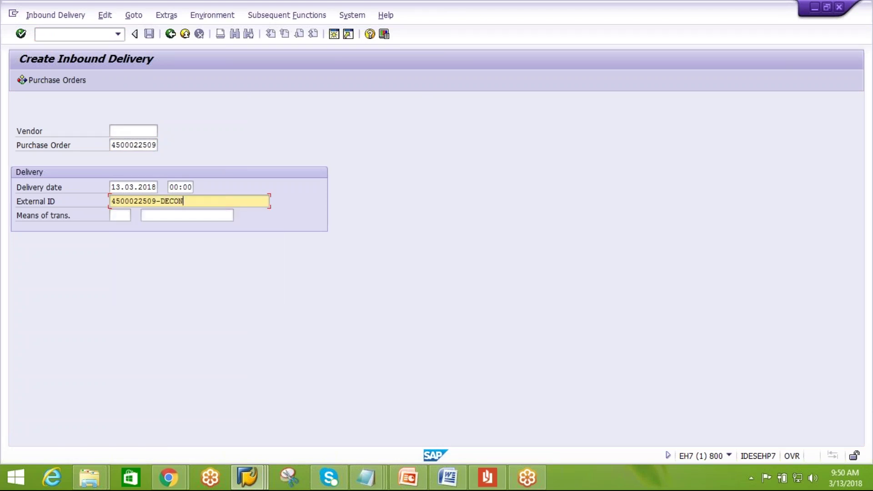
key("Return")
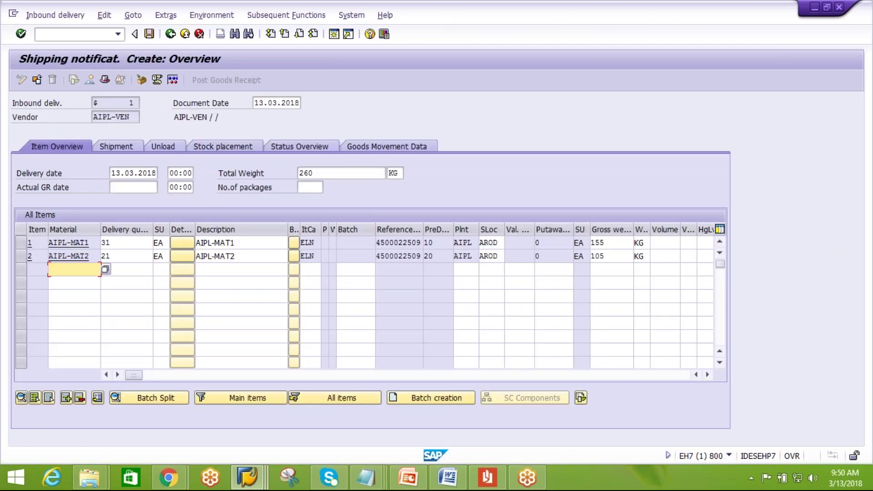
- Set the delivery quantity of items AIPL-MAT1 and AIPL-MAT2 to 1 EA each
left_click(110, 242)
key("BackSpace")
key("BackSpace")
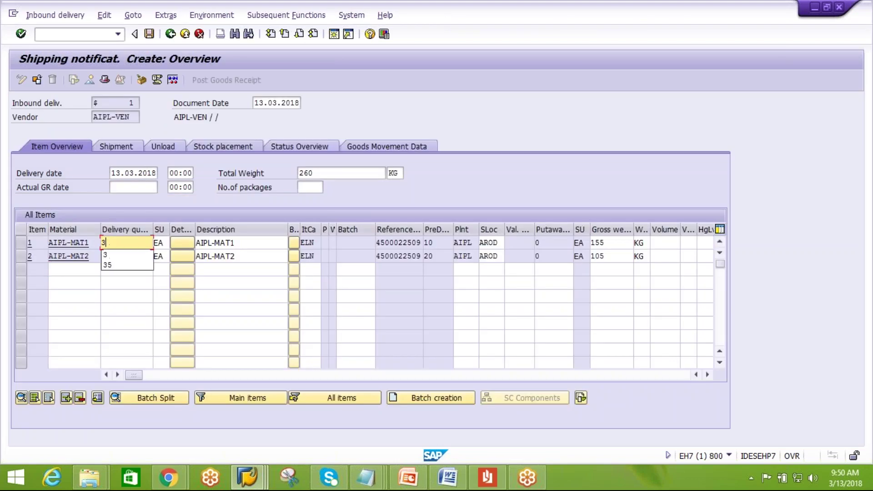
type("1")
left_click(122, 256)
left_click(122, 257)
key("BackSpace")
key("BackSpace")
type("1")
left_click(116, 269)
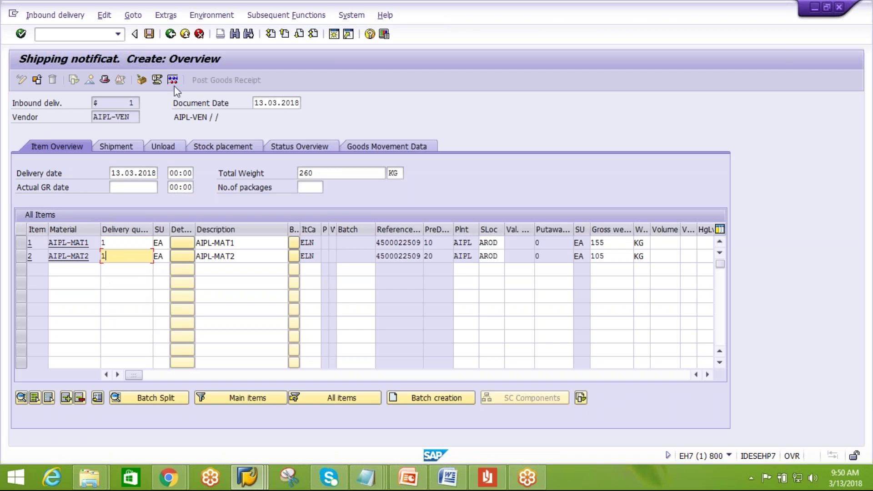
- Open packing for the inbound delivery and create a handling unit with packaging material AIPL-PALLET
left_click(143, 81)
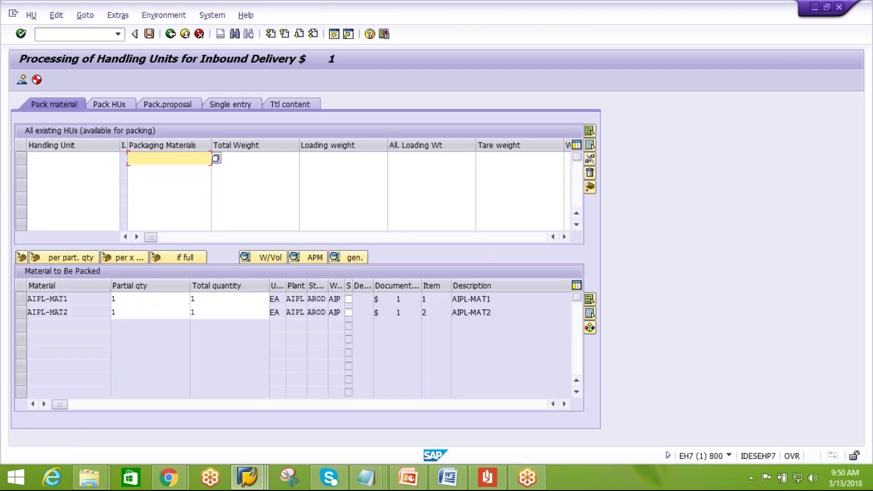
left_click(169, 159)
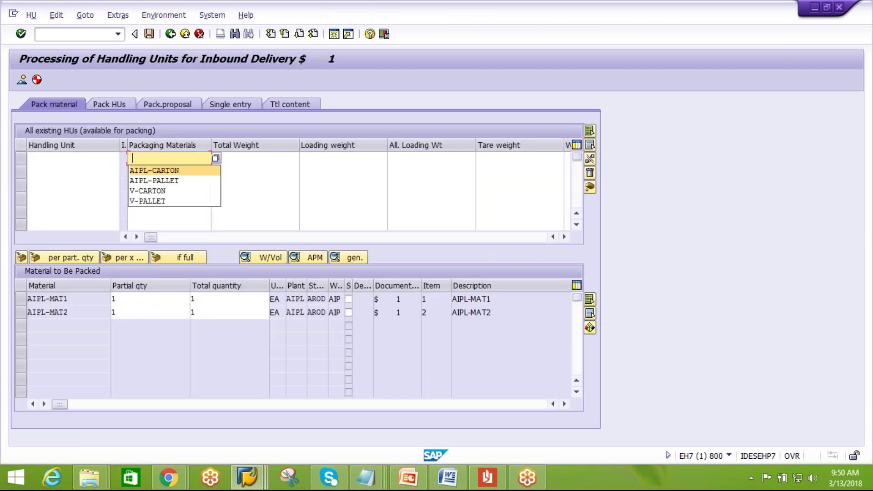
left_click(175, 182)
key("Return")
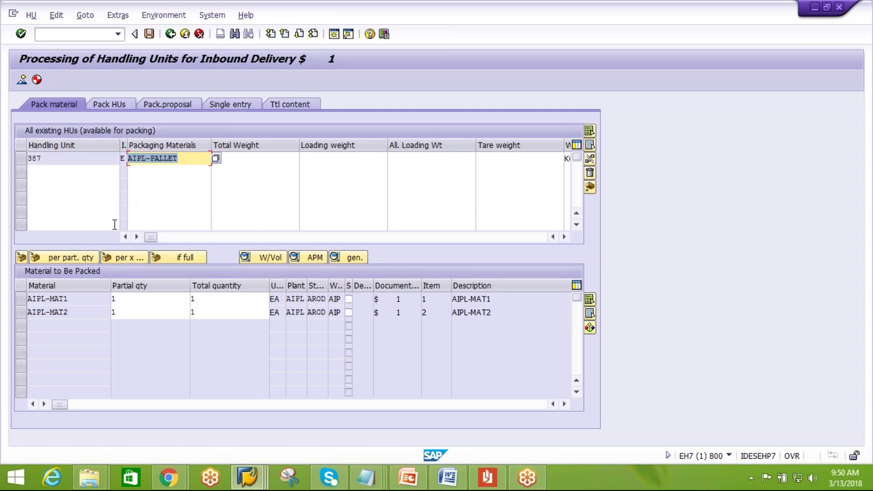
- Pack AIPL-MAT1 and AIPL-MAT2 together into the AIPL-PALLET handling unit and save the inbound delivery
left_click(20, 313)
left_click(20, 299, "ctrl")
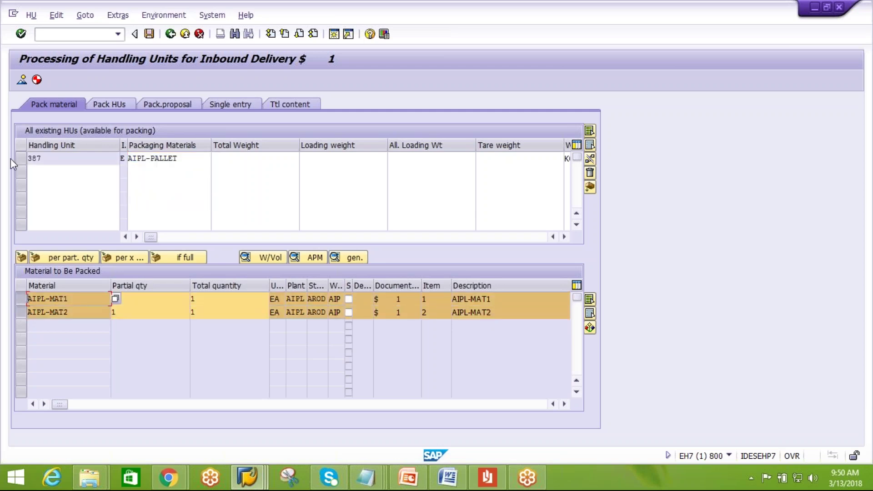
left_click(20, 159)
left_click(22, 257)
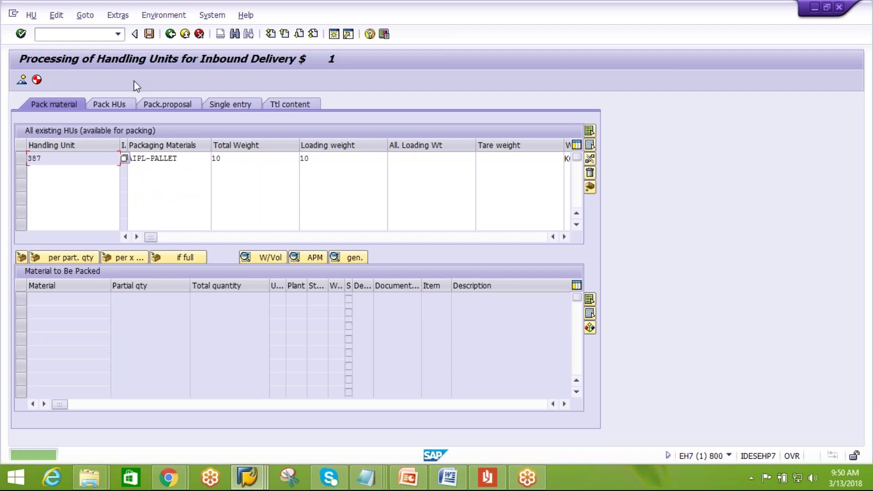
left_click(148, 36)
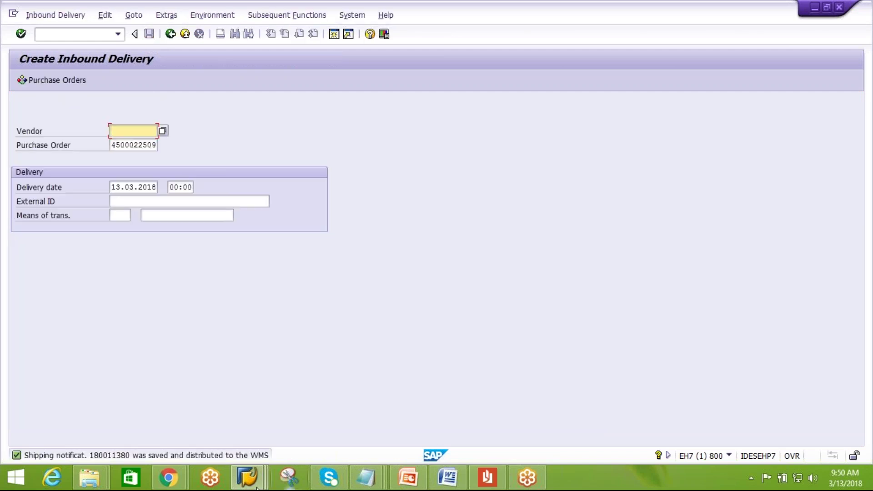
- Switch to the EWM session showing process type AINT and exit customizing to the SAP Easy Access menu
mouse_move(249, 482)
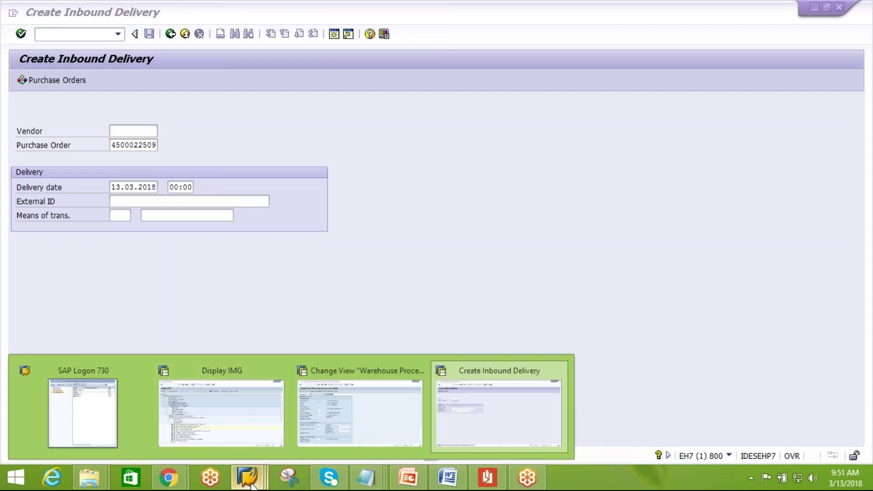
left_click(353, 405)
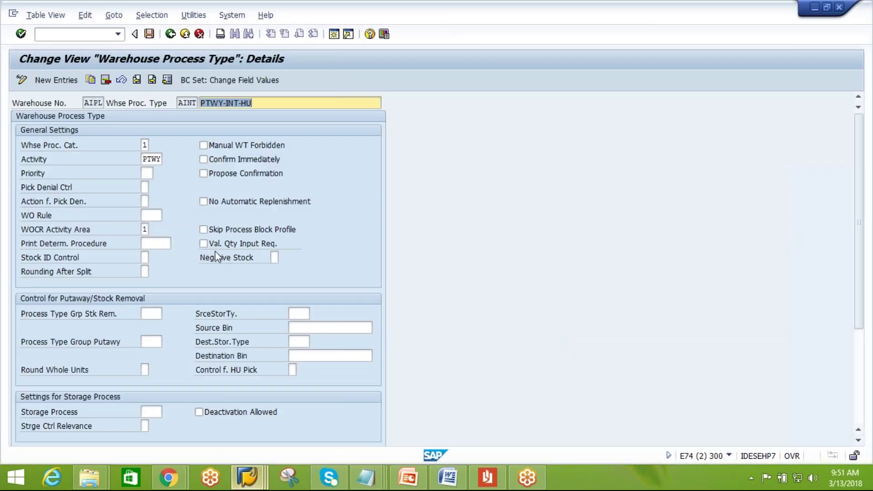
left_click(171, 35)
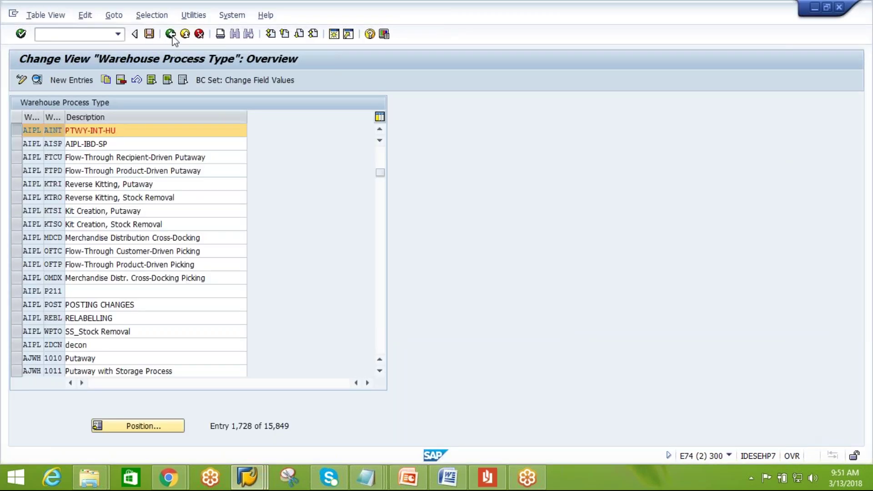
left_click(171, 35)
left_click(171, 34)
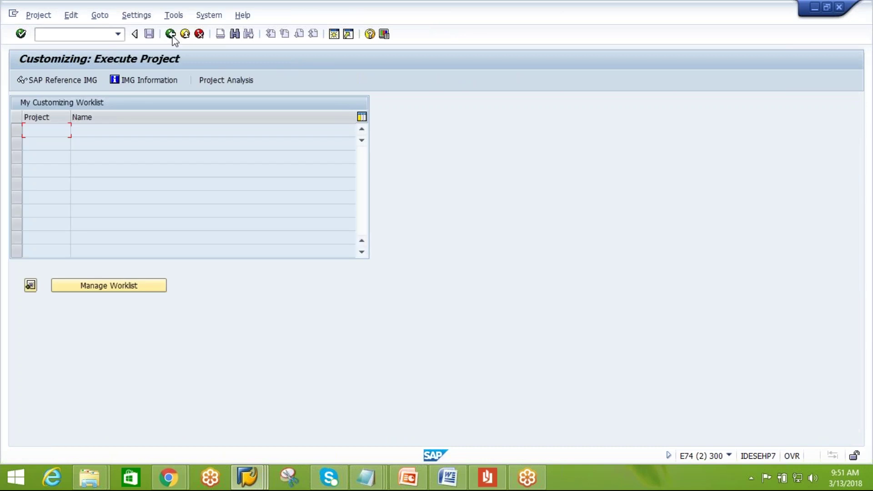
left_click(171, 34)
- Open the Maintain Inbound Delivery Notification transaction (/SCWM/IDN) from the inbound delivery processing functions of Extended Warehouse Management
left_click(32, 183)
left_click(45, 206)
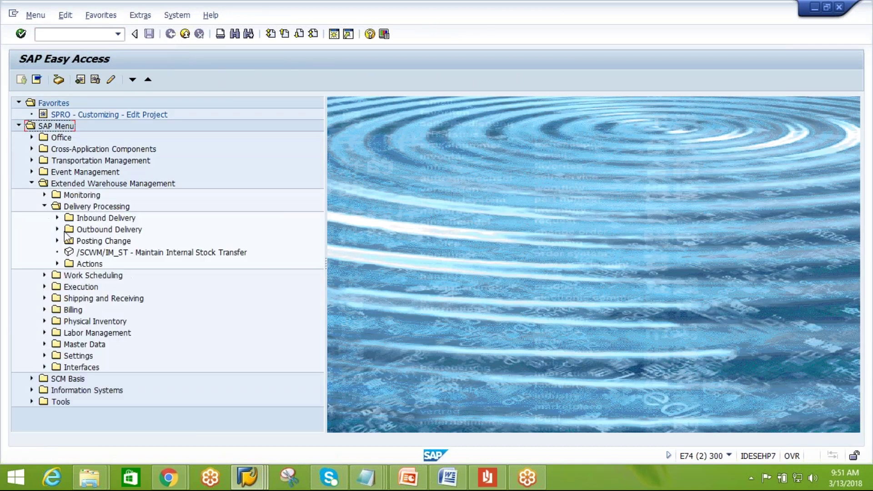
left_click(58, 217)
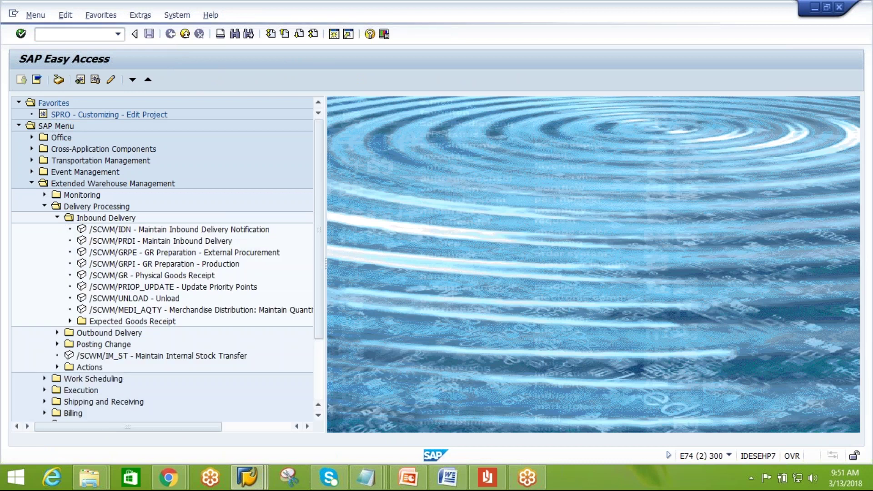
double_click(175, 230)
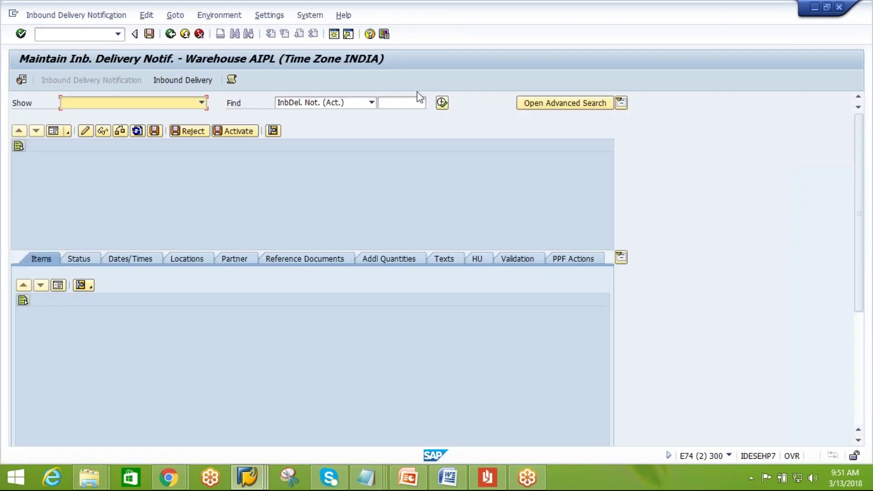
- Find the active inbound delivery notifications, check the handling unit of the one whose ASN ends in DECON, and open its inbound delivery
left_click(442, 102)
left_click(176, 249)
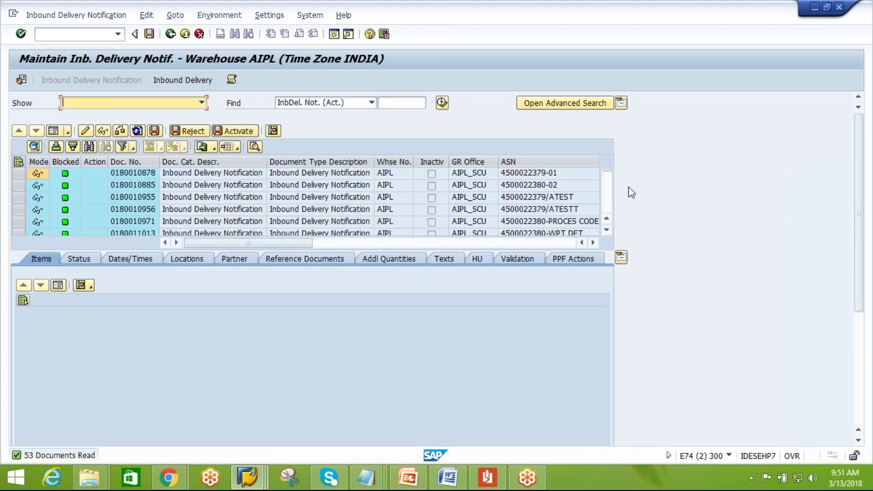
left_click(609, 213)
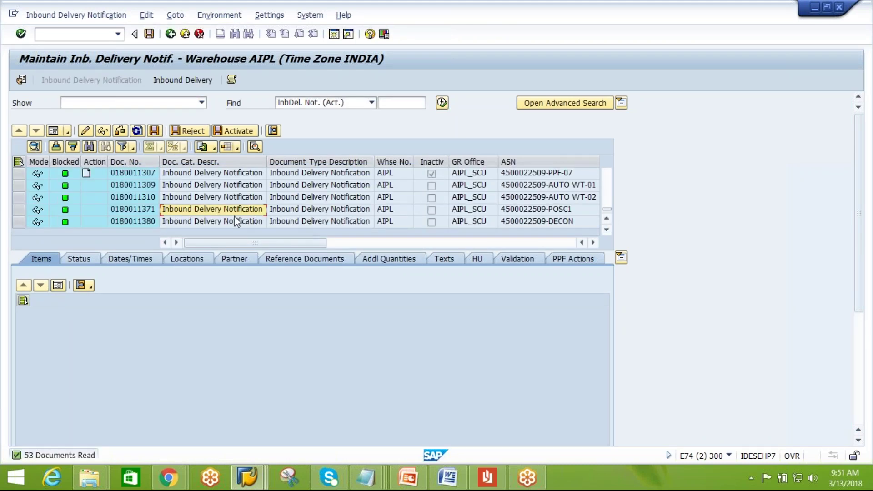
double_click(233, 223)
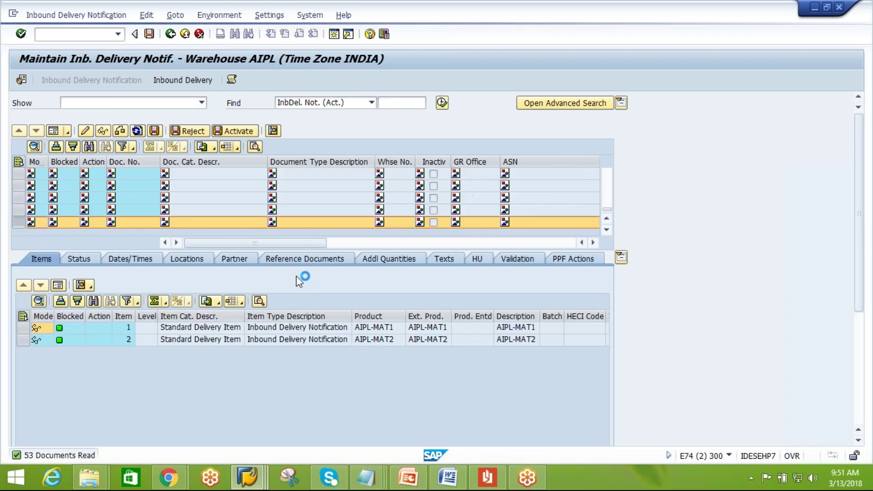
left_click(477, 257)
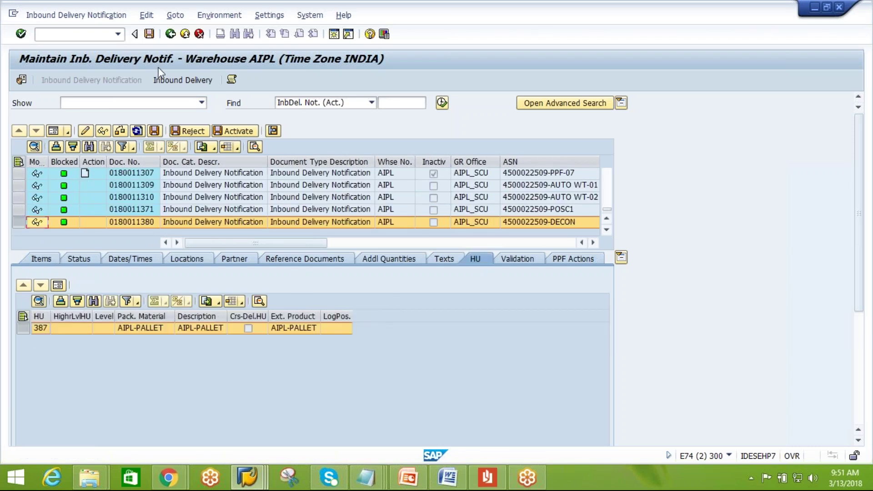
left_click(166, 79)
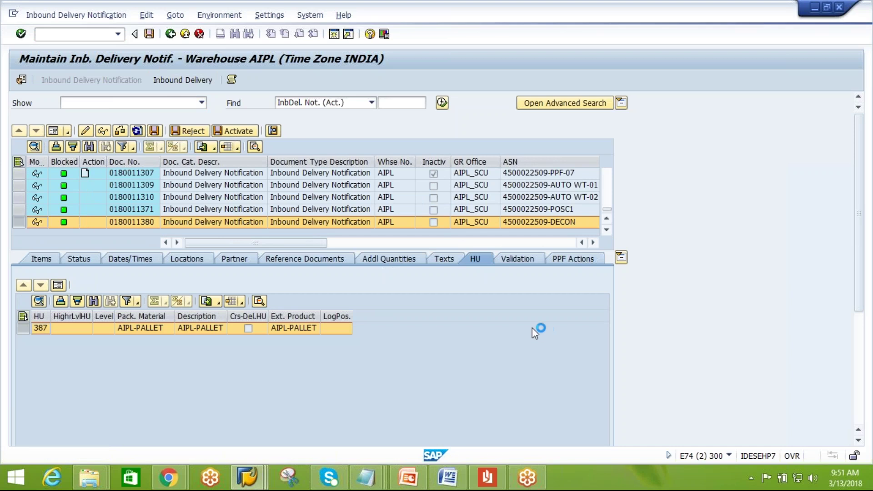
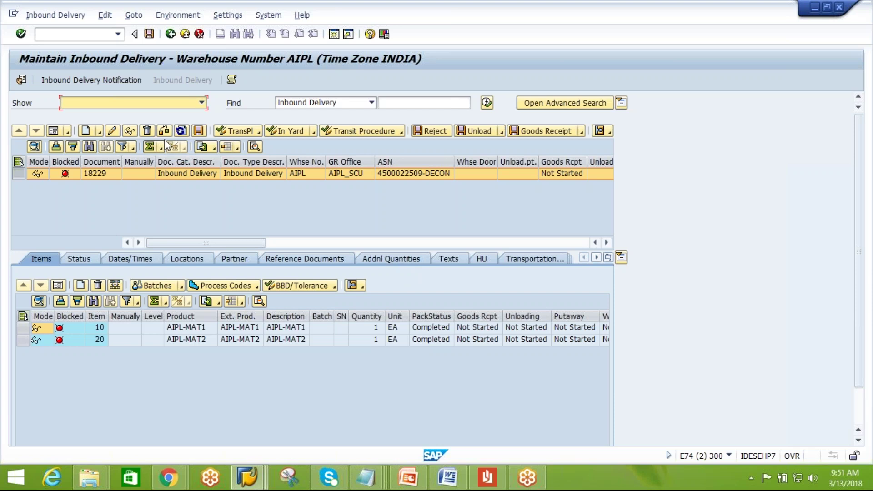
- Check the inbound delivery for errors, examine the warehouse process type in the details of items 10 and 20, and leave the delivery
left_click(164, 130)
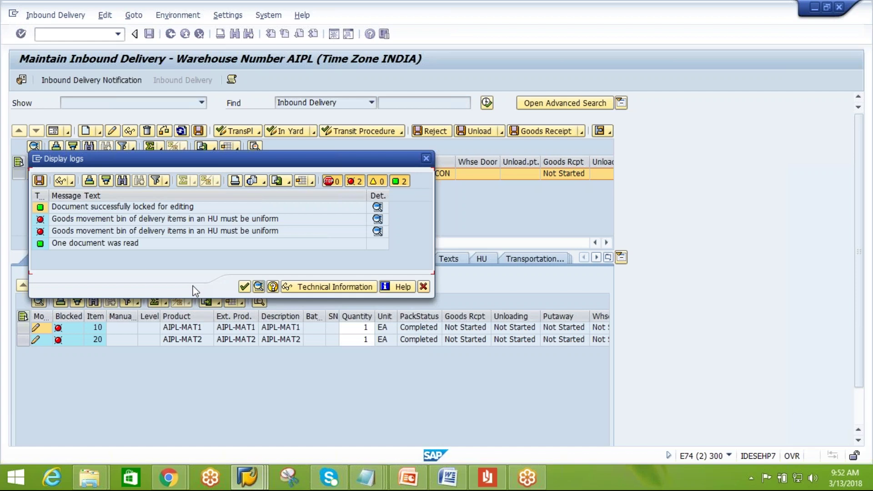
left_click(425, 158)
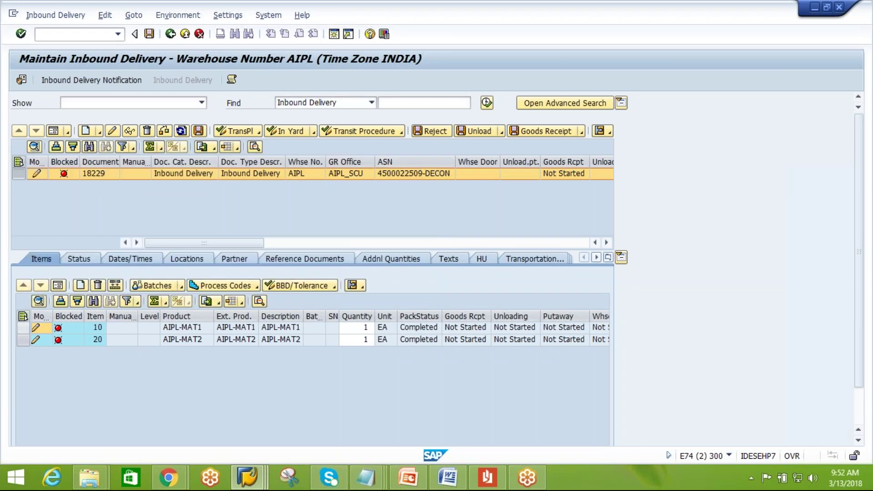
left_click(22, 327)
left_click(58, 285)
left_click(57, 285)
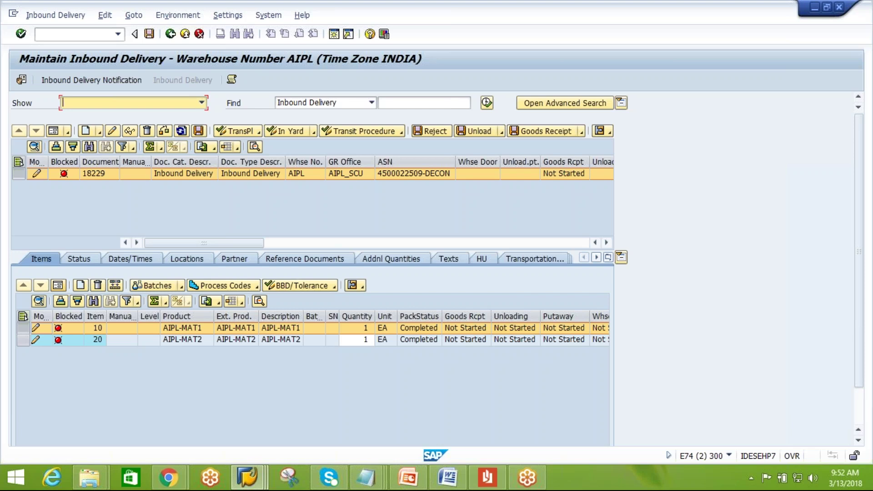
left_click(23, 340)
left_click(57, 286)
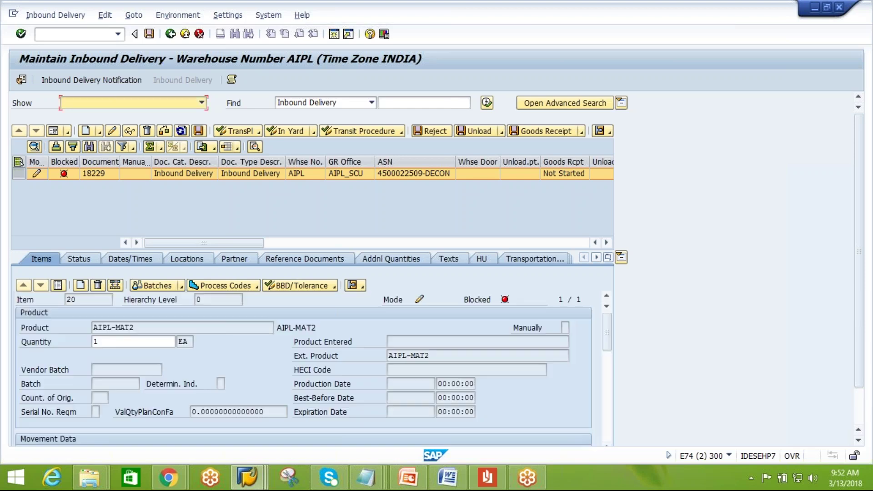
scroll(606, 332, "down", 3)
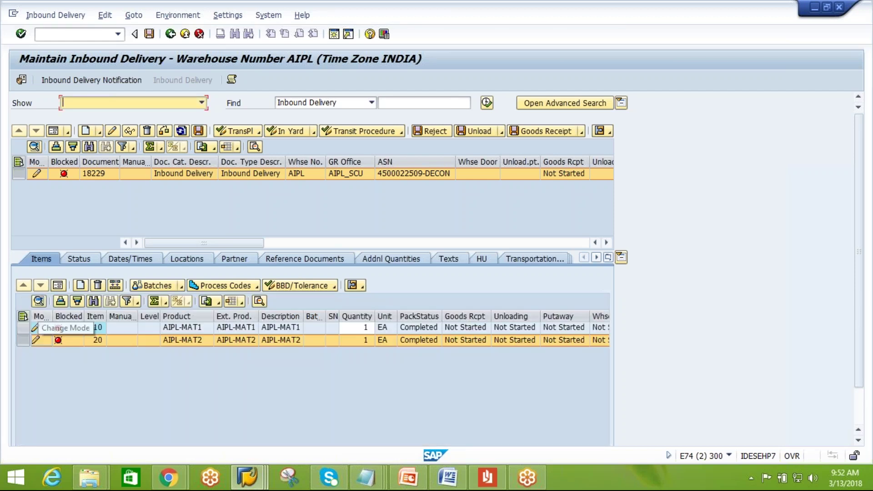
left_click(98, 340)
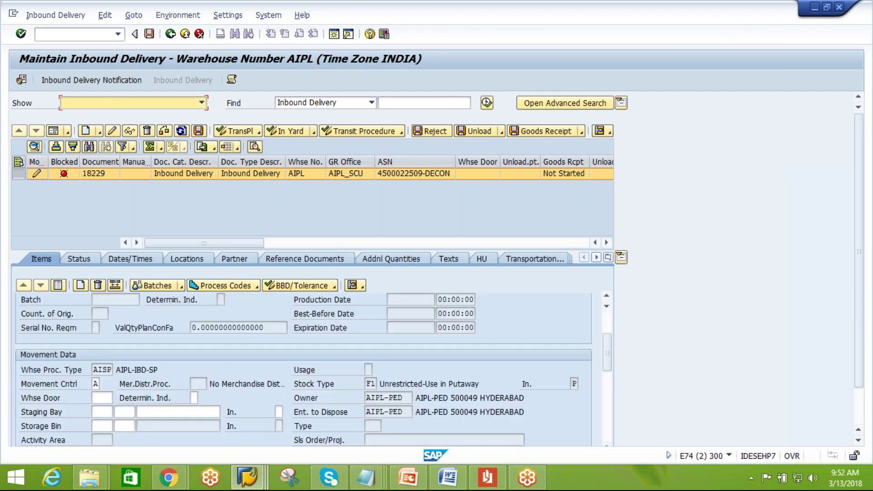
left_click(57, 285)
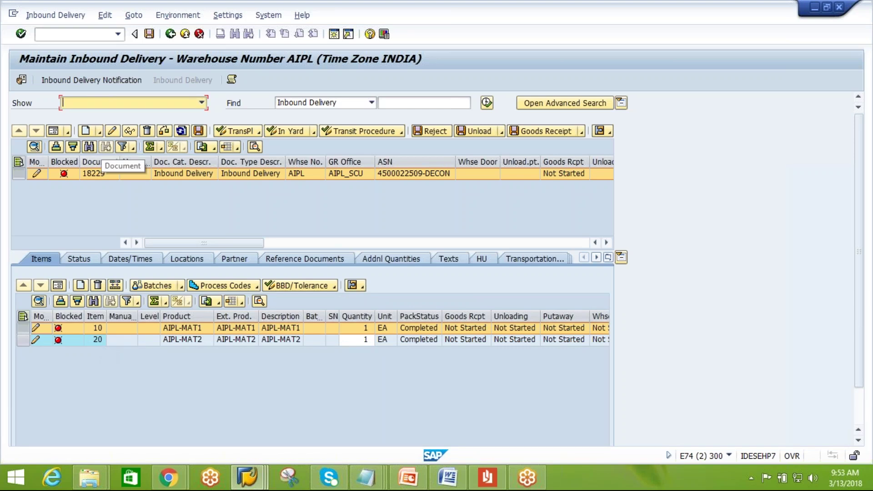
left_click(171, 34)
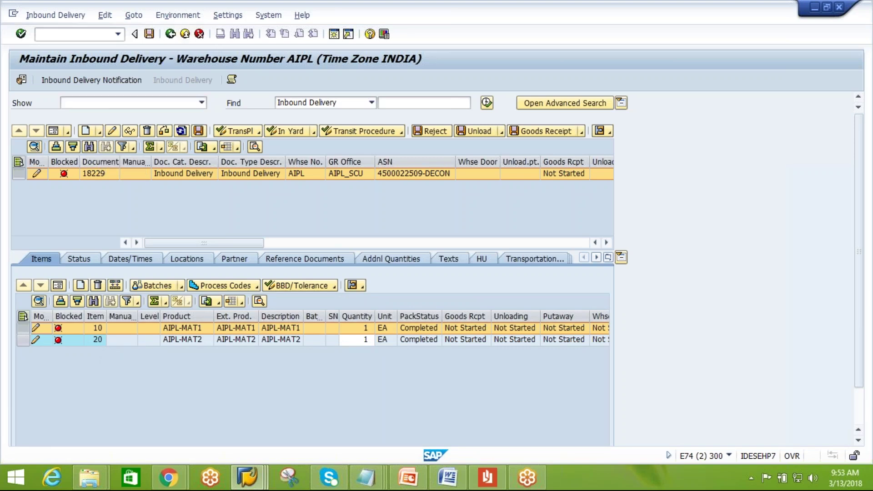
left_click(263, 250)
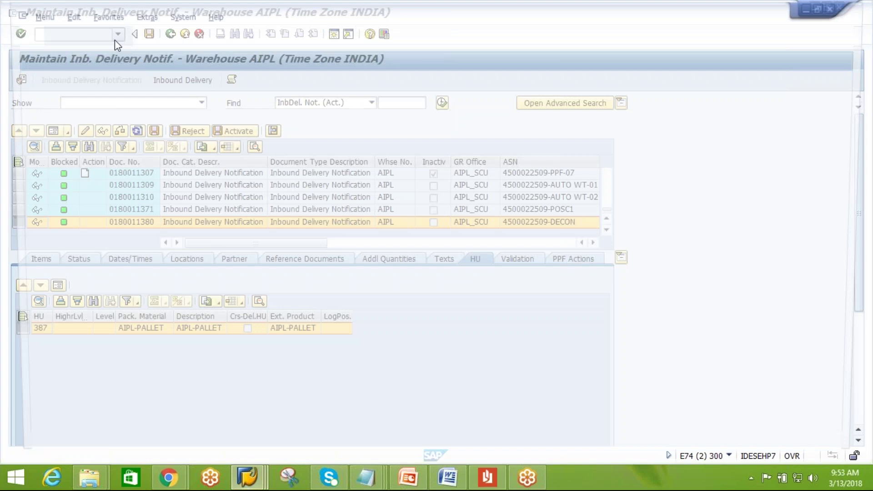
- Open warehouse product AIPL-MAT2 in warehouse AIPL for changing with transaction /SCWM/MAT1
left_click(115, 38)
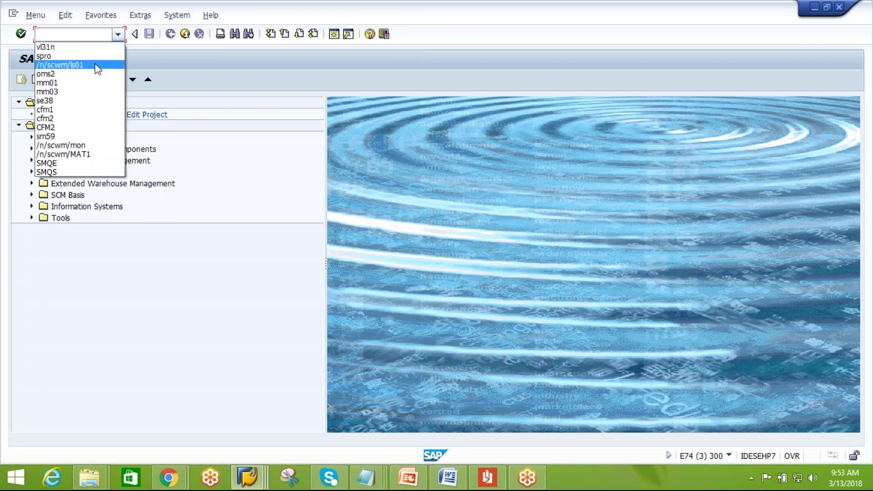
left_click(84, 154)
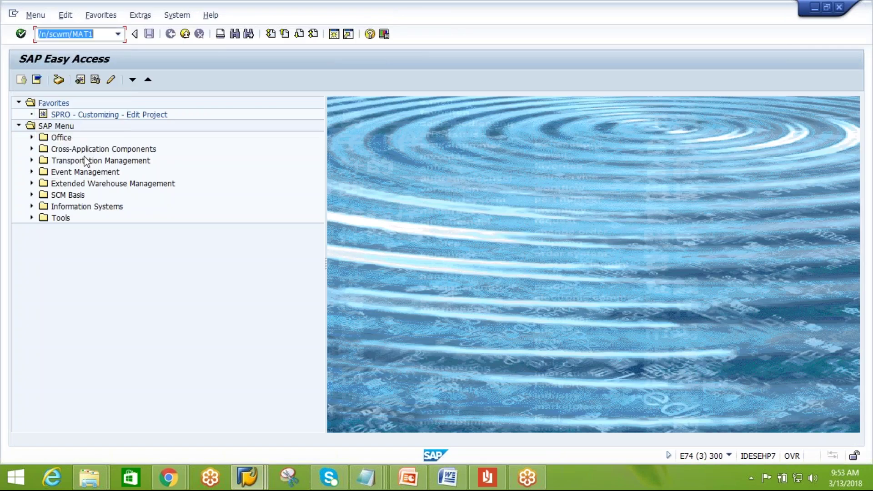
key("Return")
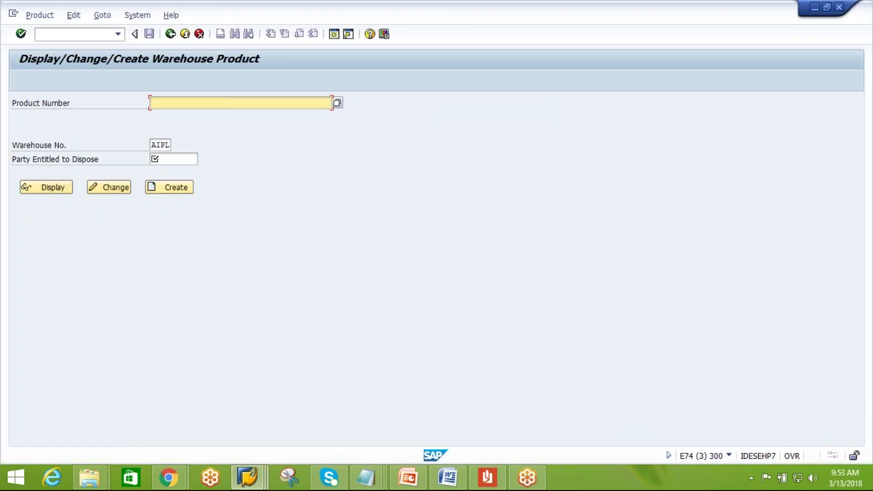
left_click(187, 101)
left_click(190, 144)
key("Return")
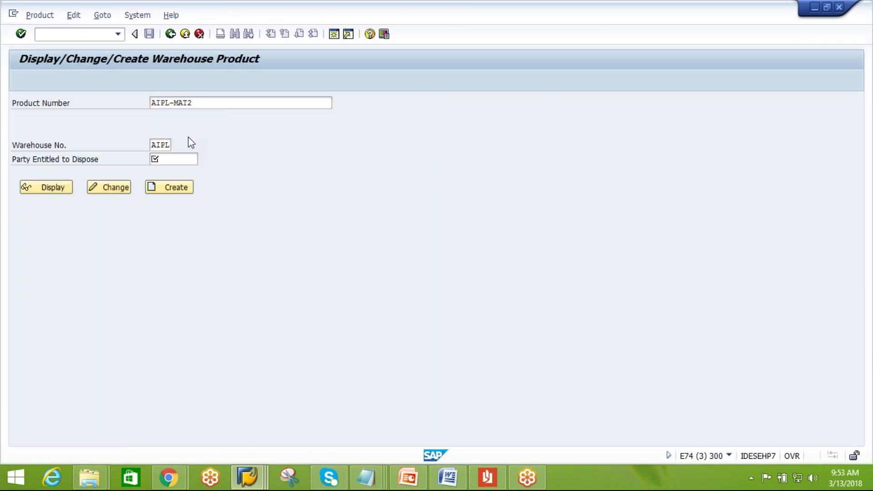
left_click(112, 187)
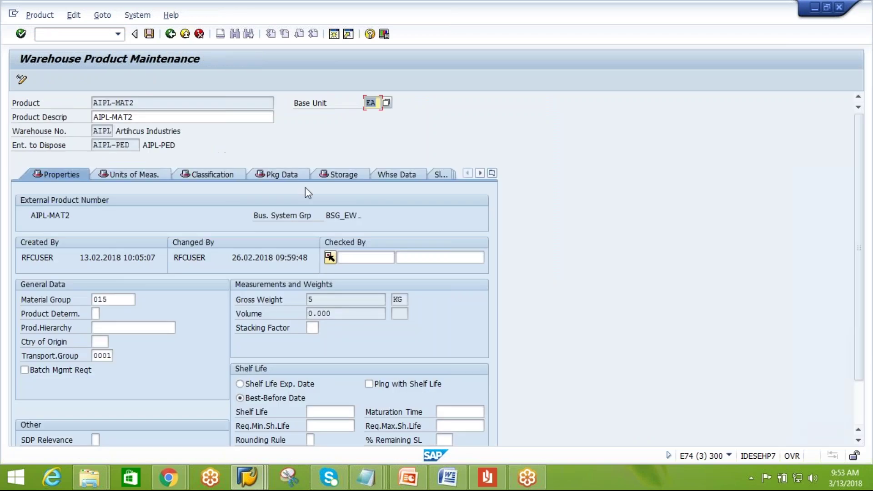
- Set the process type determination indicator of AIPL-MAT2 to A1 in the warehouse data, save, and return to the inbound delivery session
left_click(411, 174)
left_click(146, 229)
left_click(148, 241)
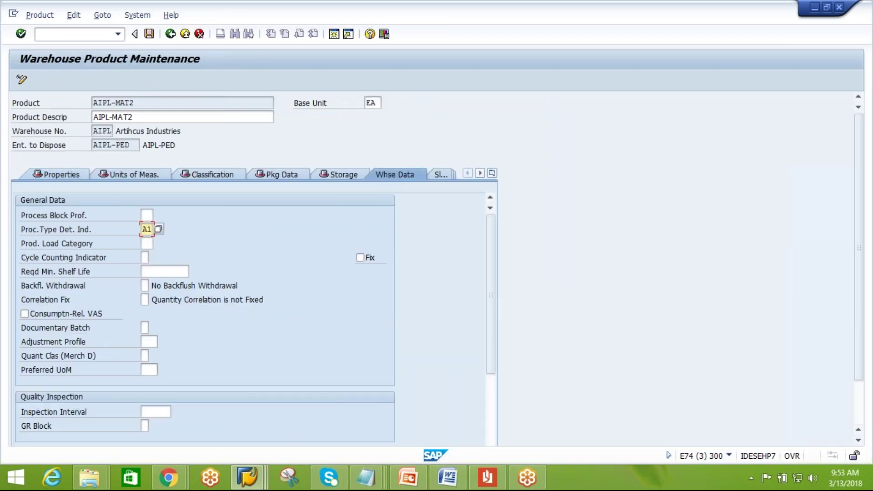
left_click(149, 34)
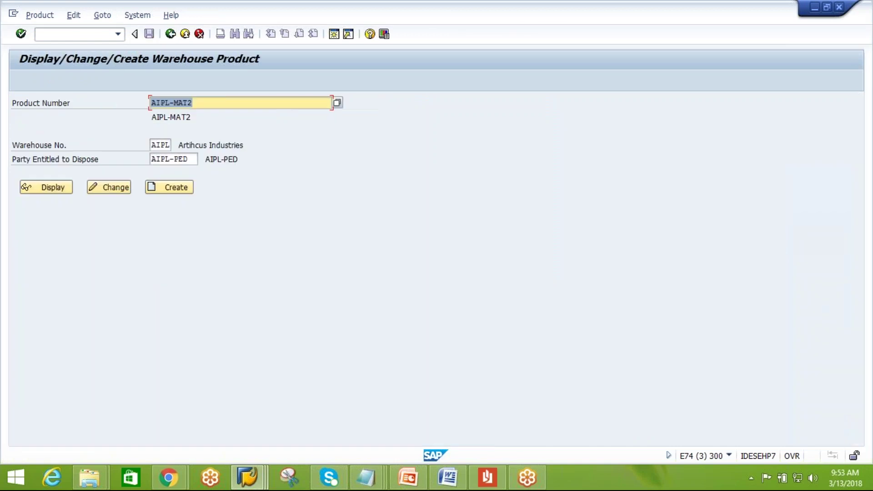
key("F3")
key("alt+Tab")
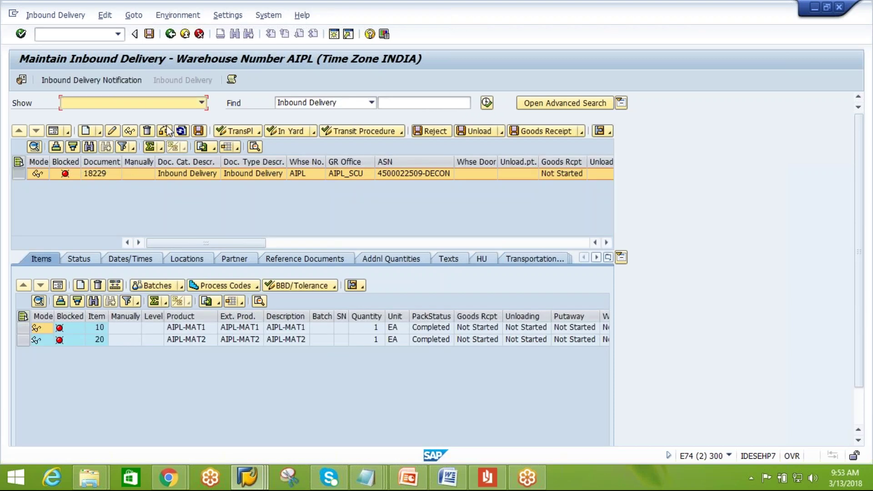
- Open the inbound delivery for changing and examine the warehouse process type of item 20 for AIPL-MAT2
left_click(112, 131)
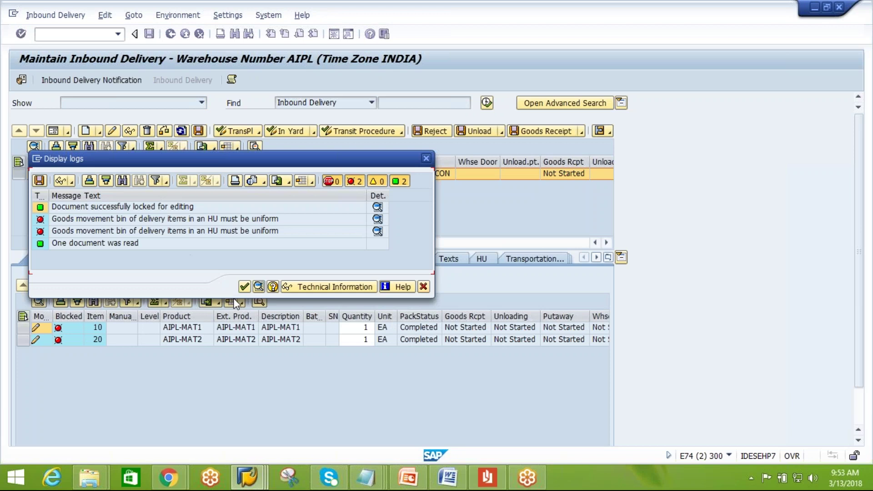
left_click(244, 286)
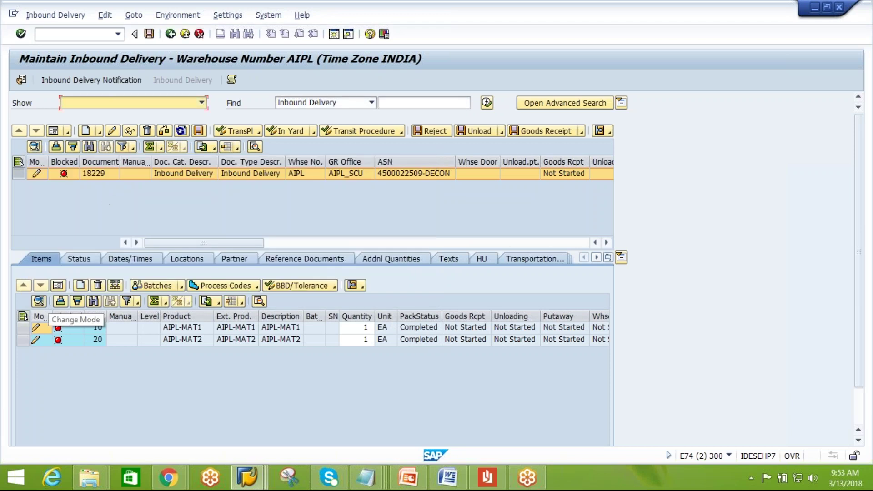
left_click(23, 339)
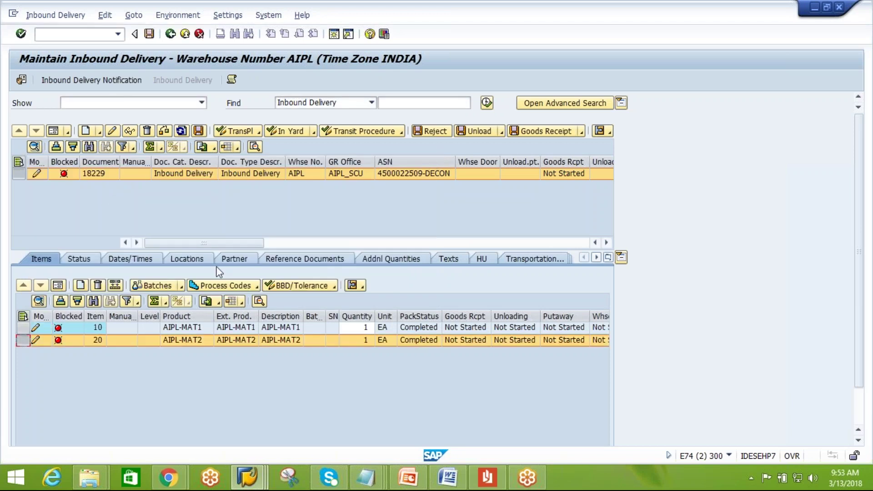
left_click_drag(859, 255, 865, 300)
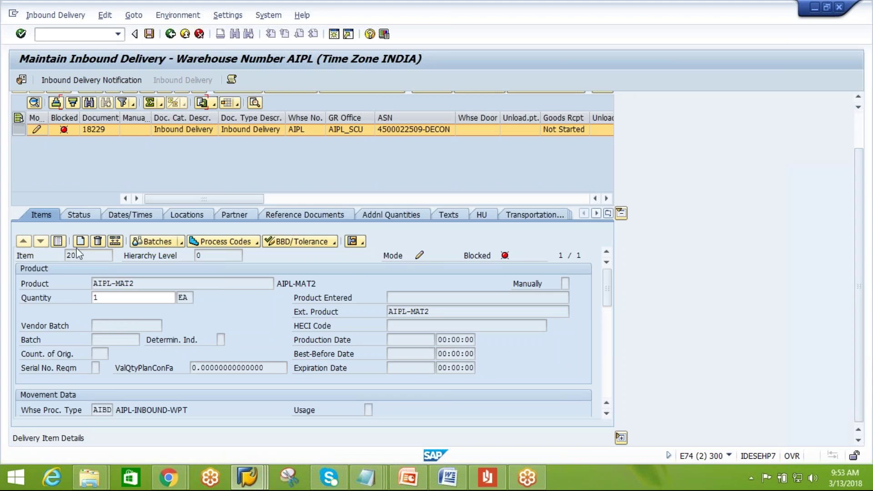
left_click(57, 241)
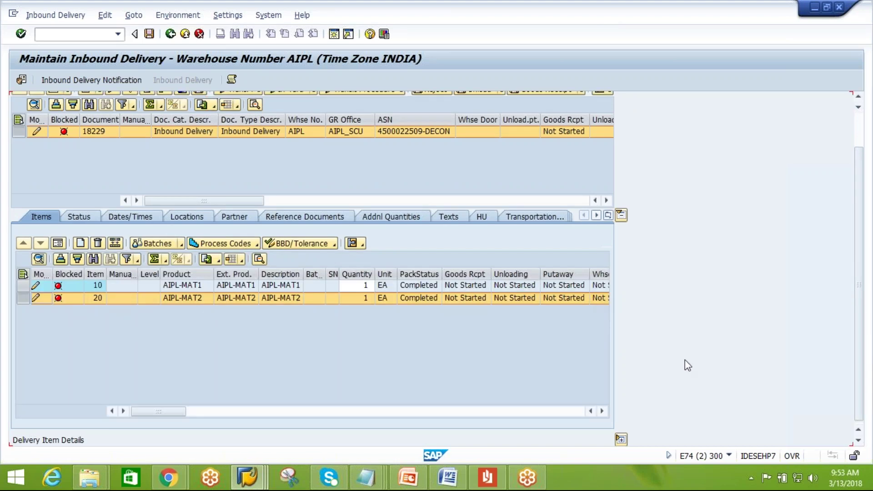
- Delete the inbound delivery whose ASN ends in DECON and save the deletion
scroll(854, 332, "up", 3)
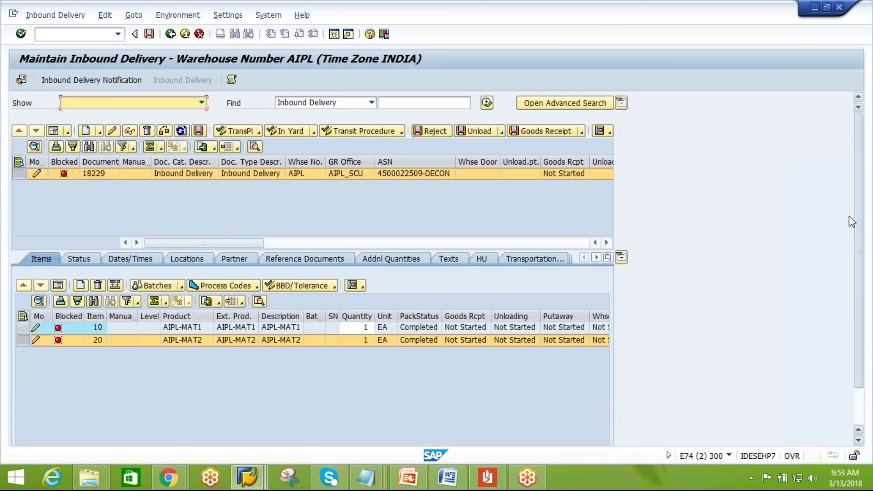
left_click(151, 131)
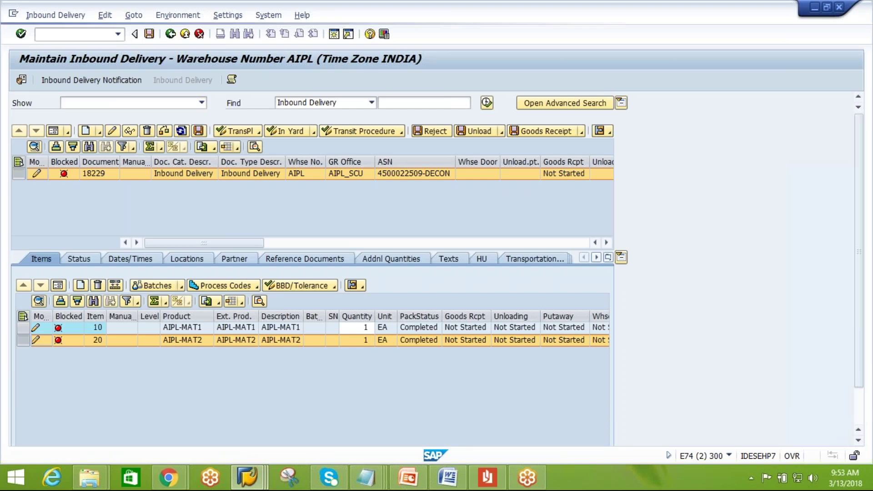
left_click(198, 135)
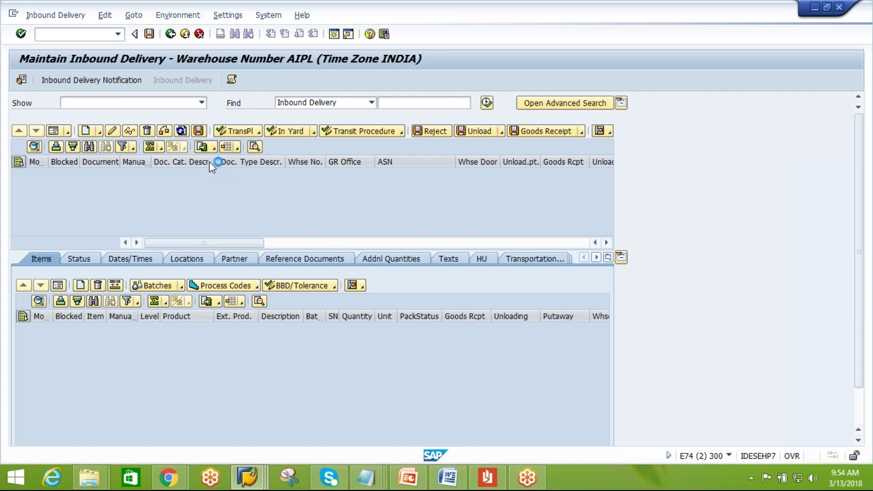
- Find the inbound delivery notification whose ASN ends in DECON and go to its inbound delivery
left_click(92, 80)
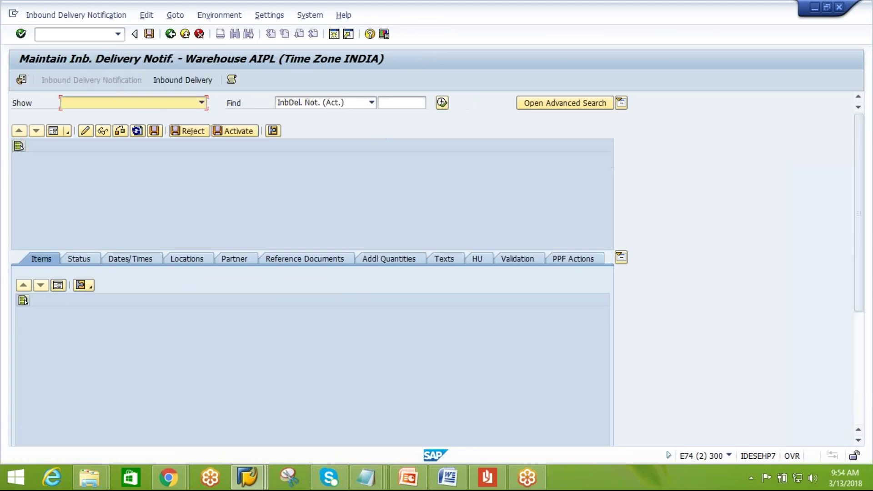
left_click(442, 103)
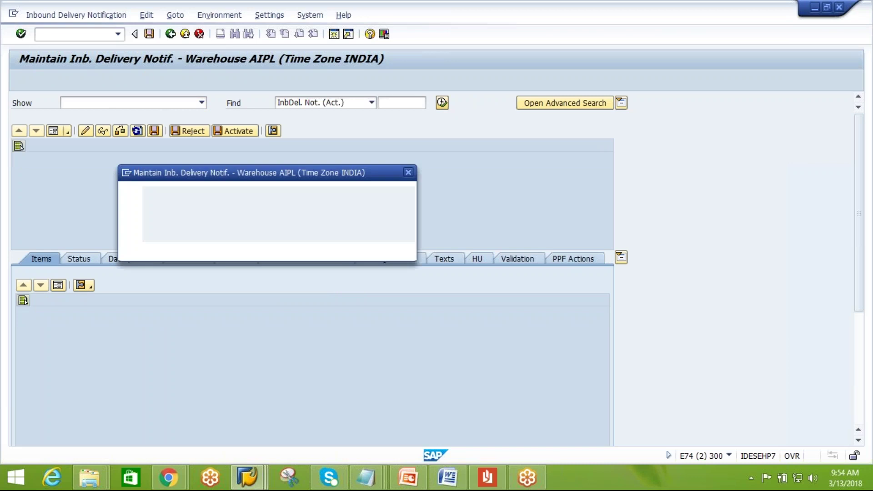
left_click(192, 249)
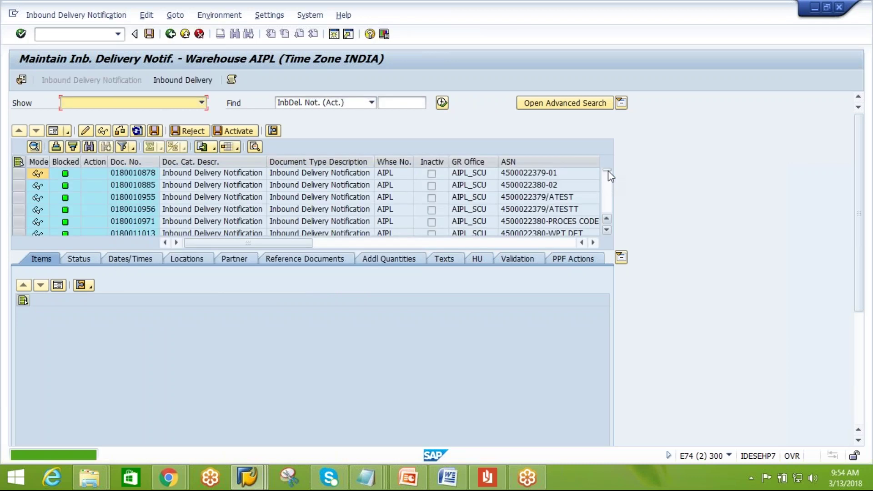
scroll(606, 219, "down", 10)
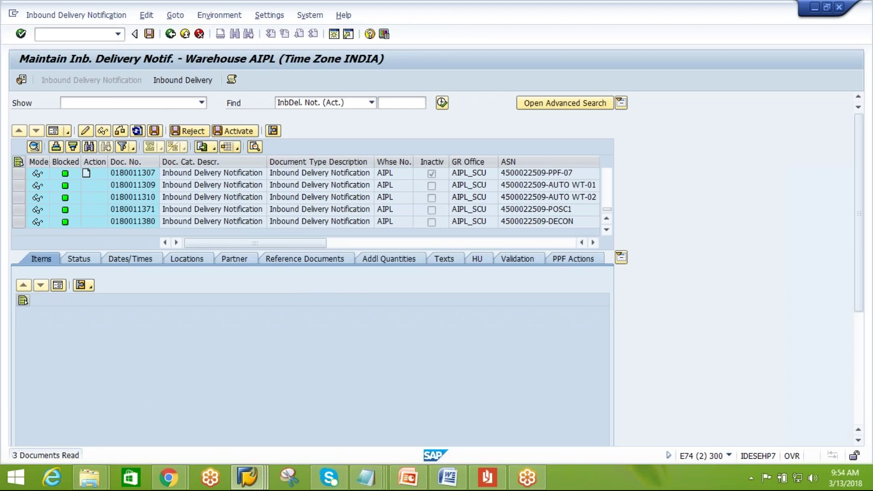
left_click(129, 223)
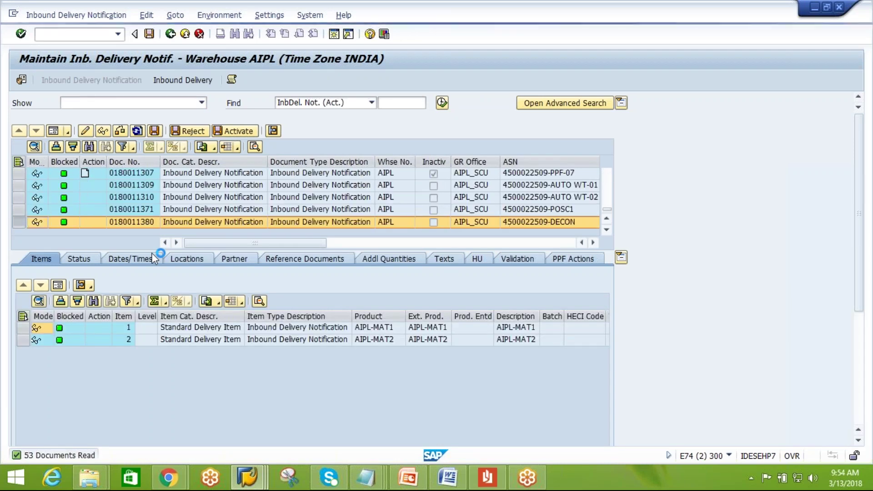
left_click(178, 84)
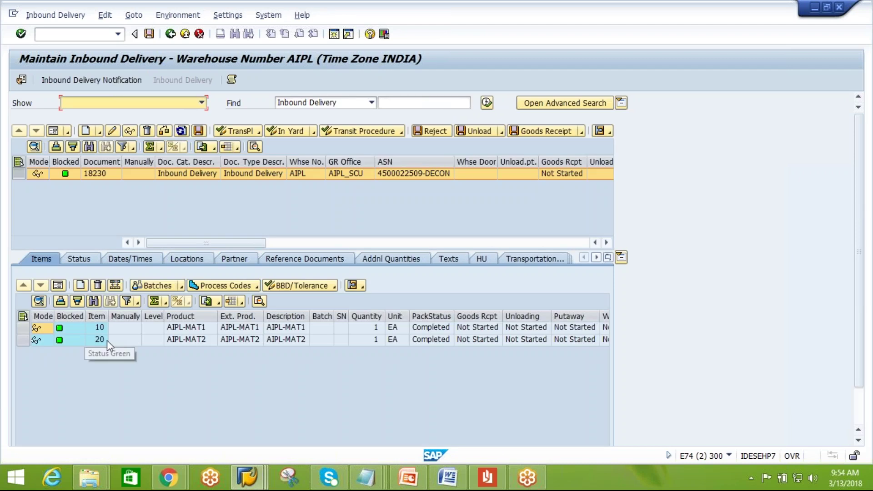
- Display the inbound delivery's handling unit, then open its follow-on putaway warehouse task creation at handling unit level
left_click(482, 259)
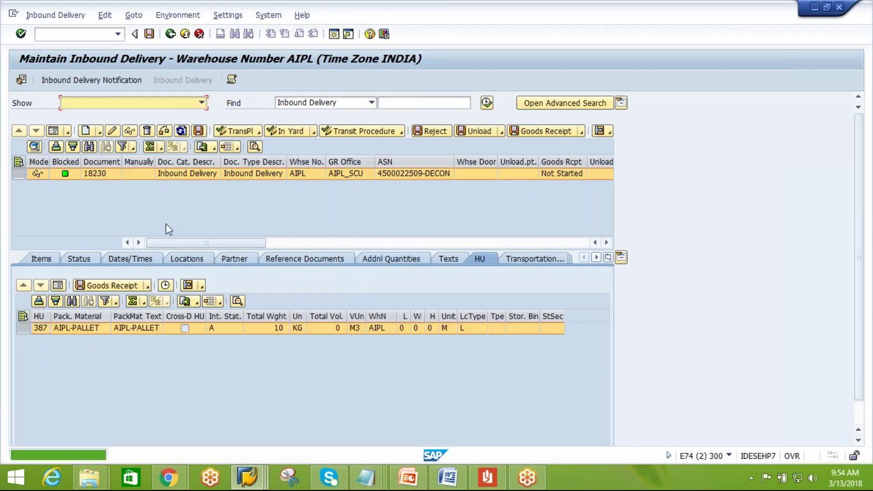
left_click(64, 18)
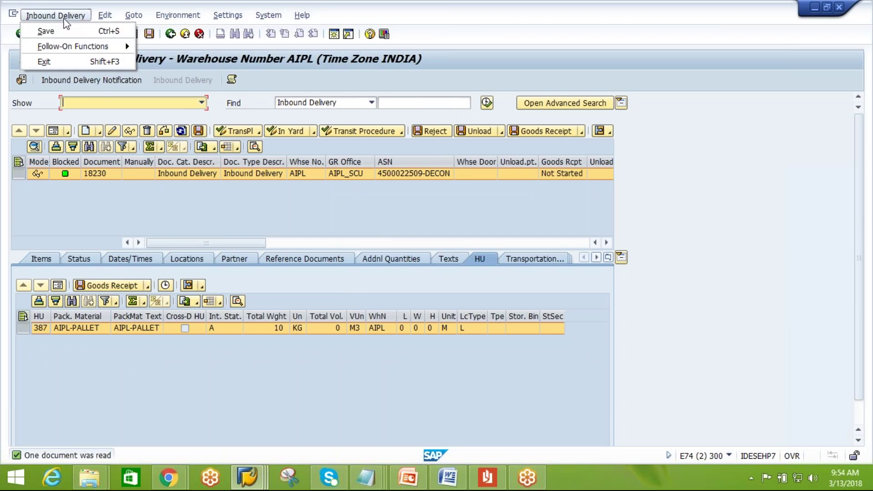
mouse_move(69, 46)
left_click(164, 46)
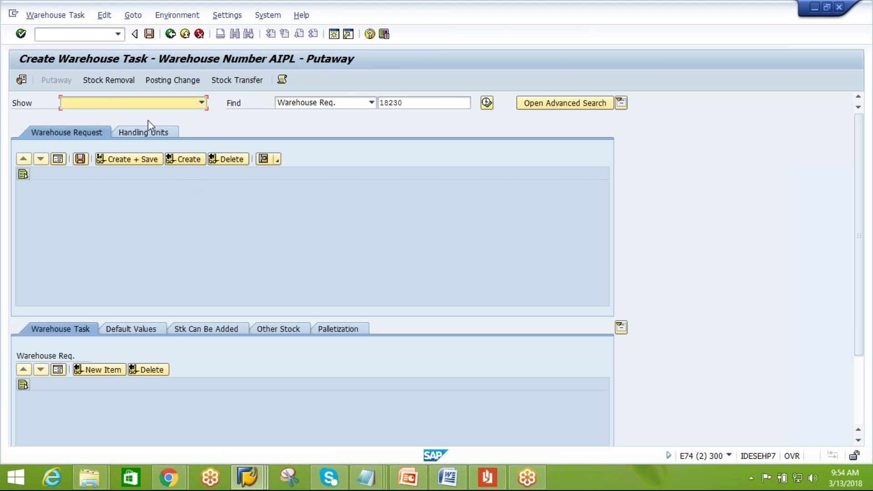
left_click(147, 133)
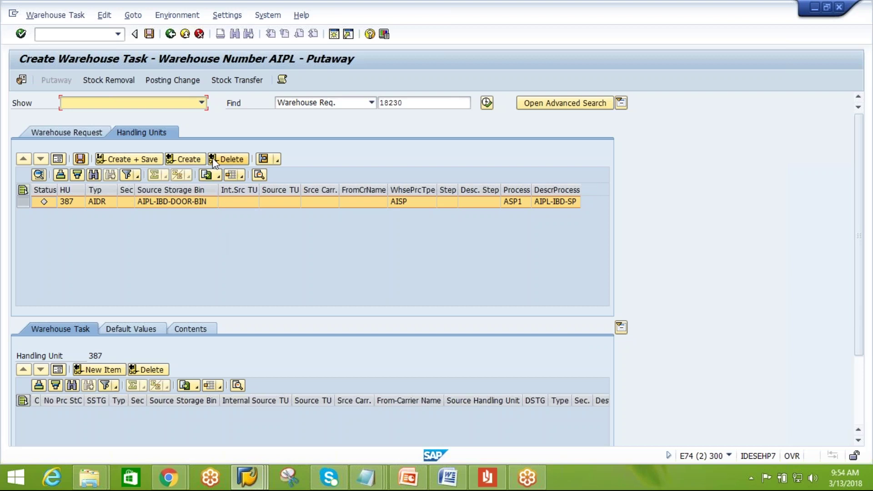
- Create the putaway warehouse task for handling unit 387, check its destination bin, and save it
left_click(198, 160)
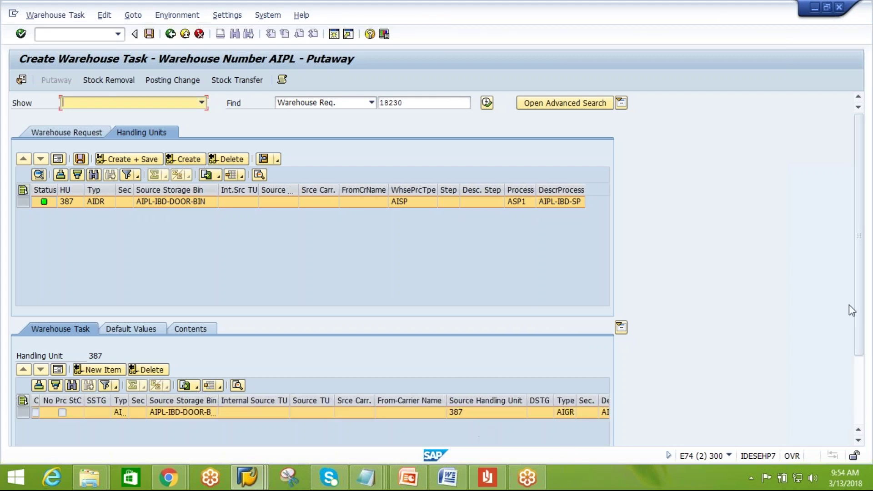
left_click_drag(862, 317, 859, 386)
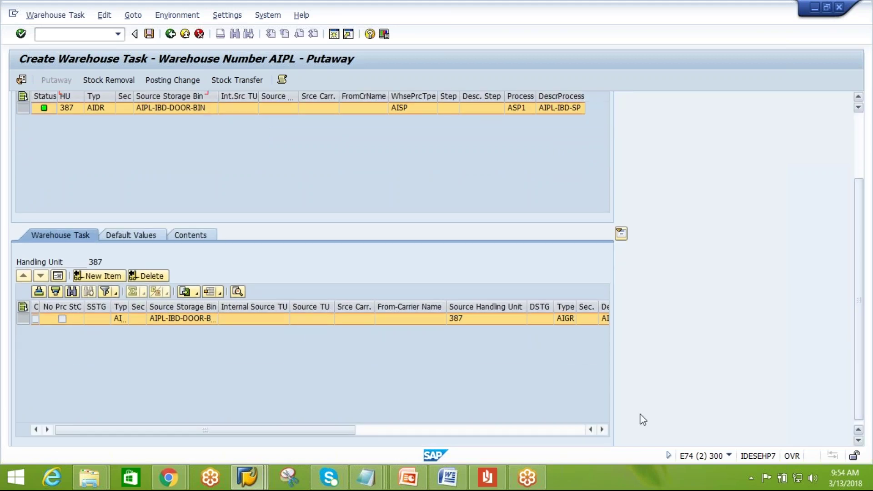
left_click(603, 430)
left_click(603, 429)
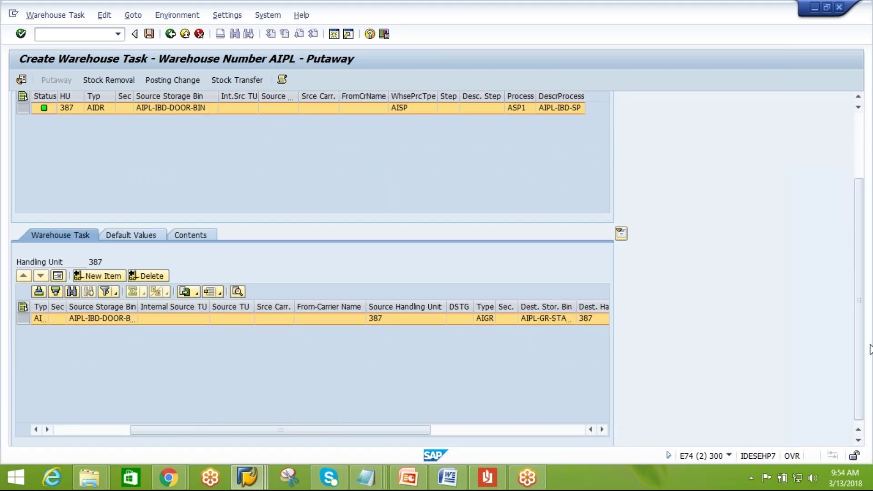
left_click_drag(859, 296, 859, 231)
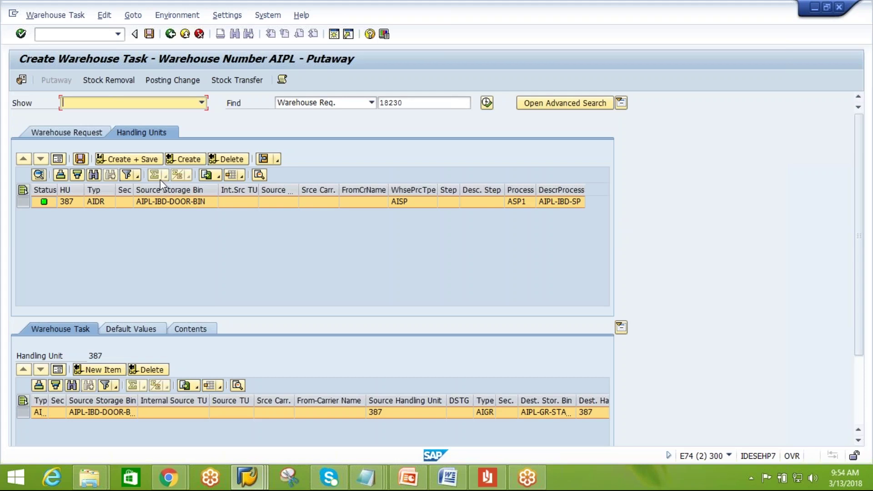
left_click(135, 162)
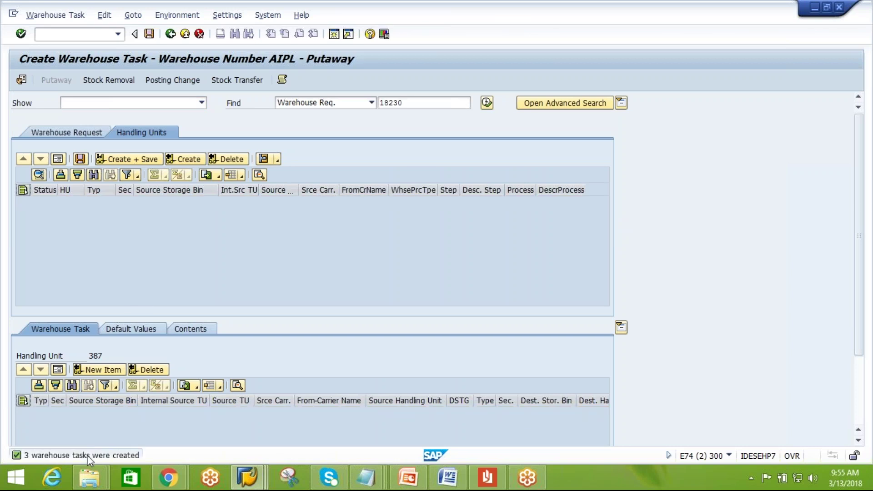
- Open the Warehouse Management Monitor for warehouse AIPL with monitor SAP in a new session
double_click(403, 103)
left_click(381, 104)
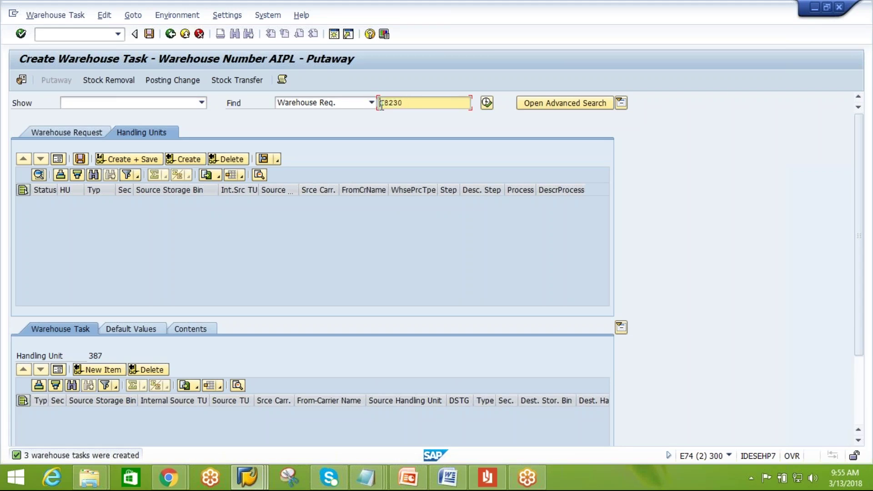
left_click(334, 33)
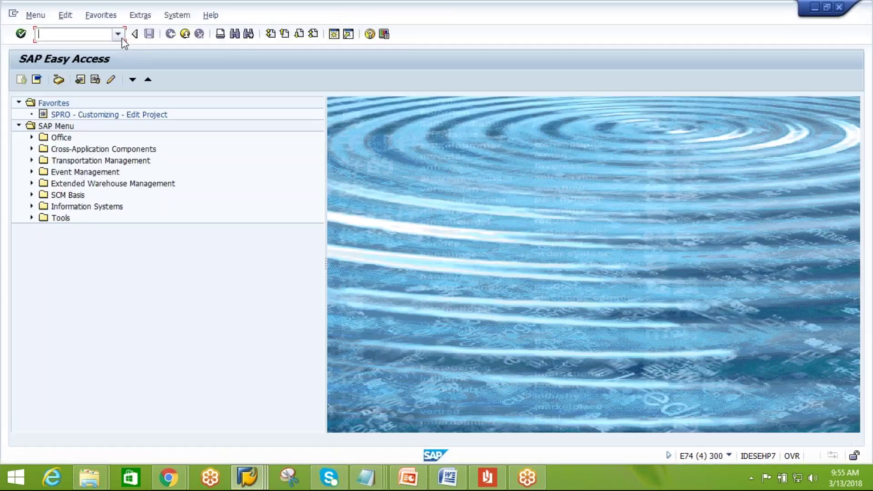
left_click(118, 35)
left_click(97, 154)
key("Return")
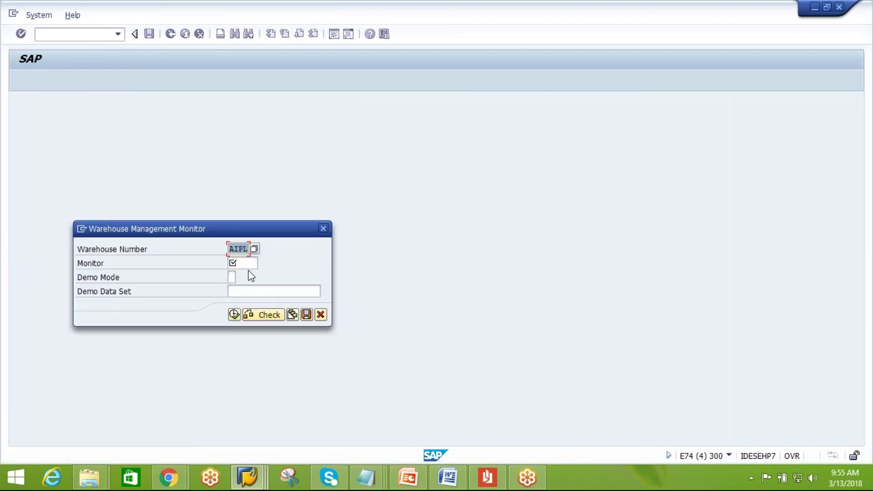
left_click(249, 263)
type("SAP")
left_click(233, 315)
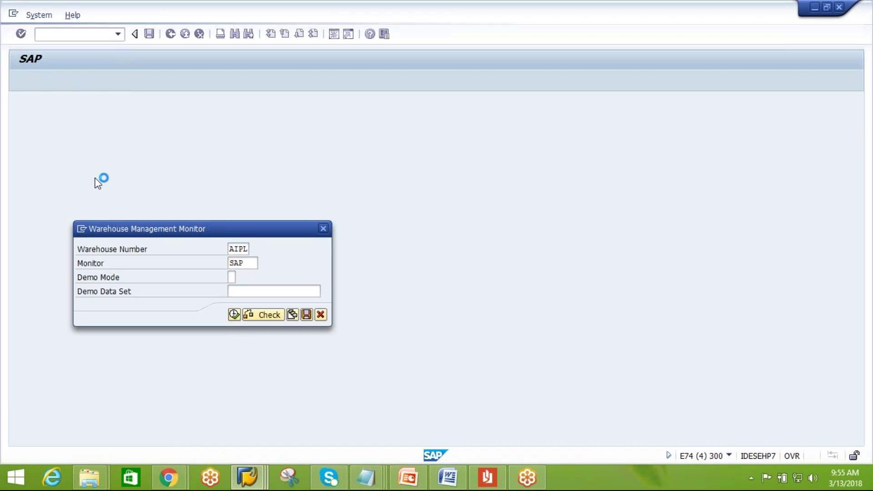
- List the warehouse tasks of inbound delivery 18230 under the inbound documents
left_click(18, 110)
left_click(31, 122)
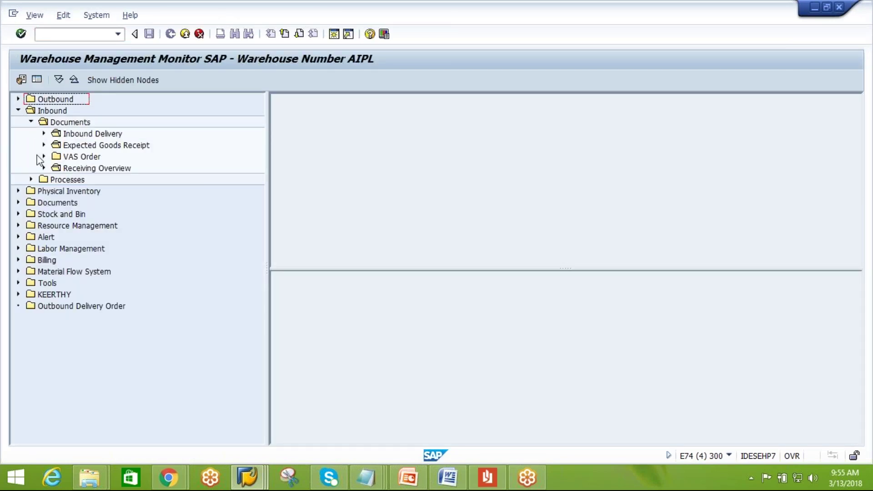
left_click(43, 133)
double_click(88, 169)
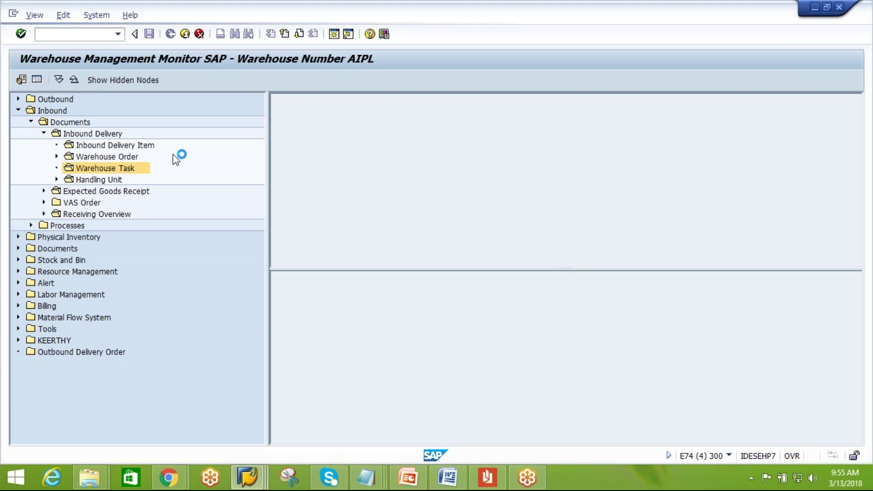
type("18230")
key("F8")
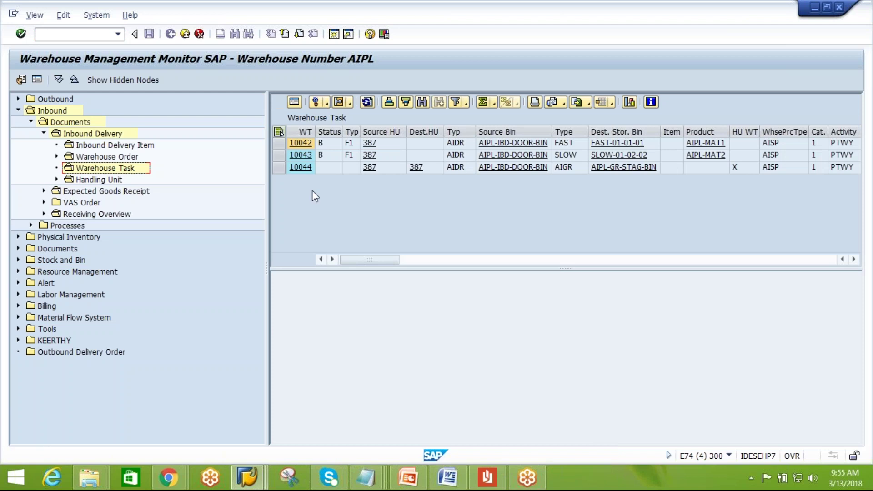
- Examine the bins, process types and storage process steps of the warehouse tasks, and look up the meanings of the task status codes
left_click(279, 168)
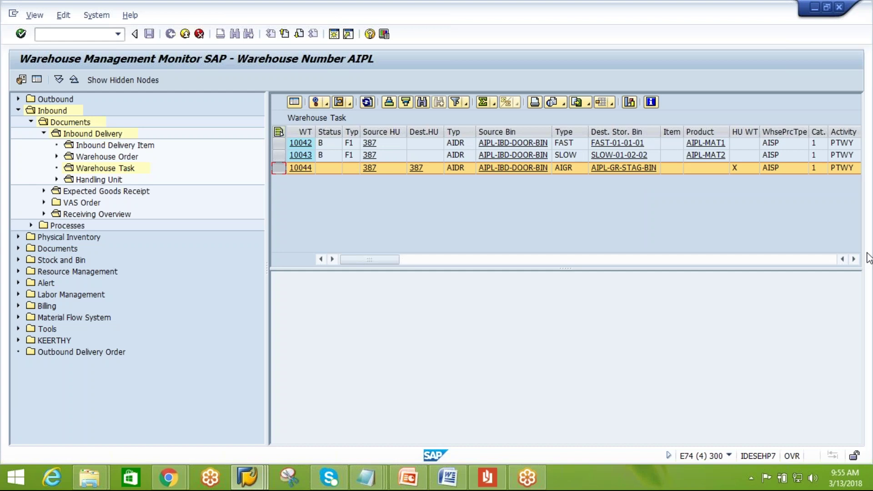
left_click(853, 259)
left_click(853, 259)
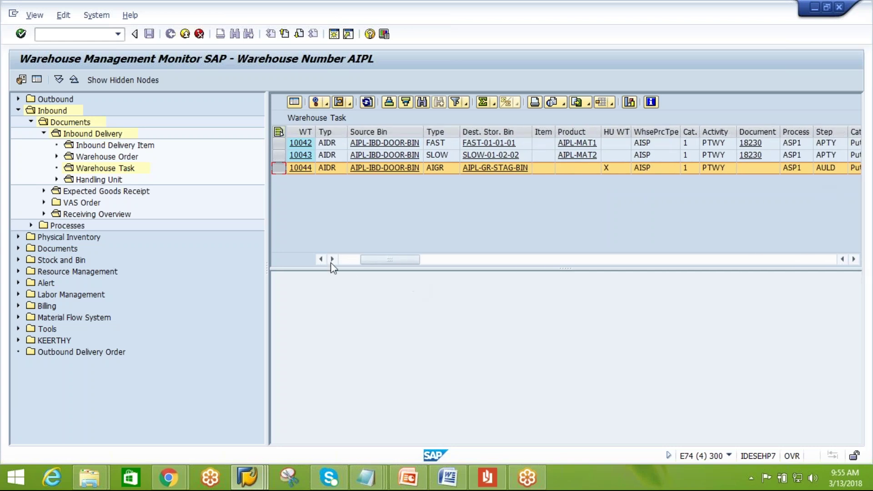
left_click(320, 258)
left_click(321, 259)
left_click(321, 258)
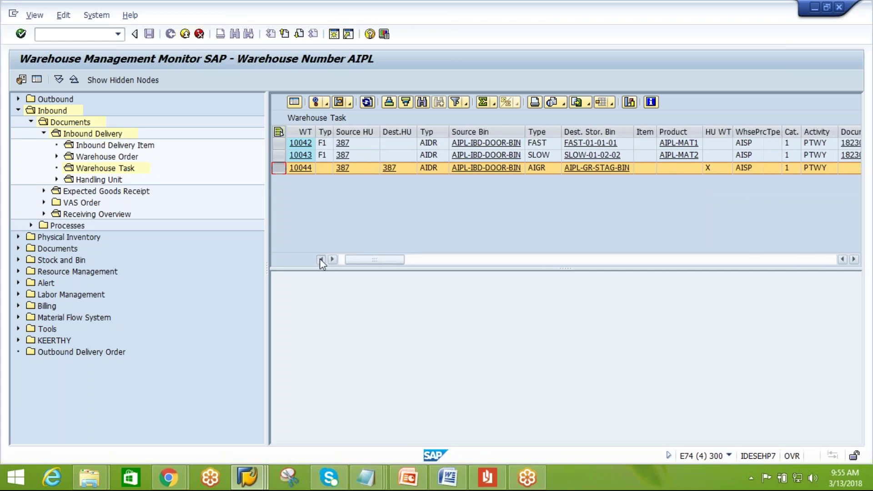
left_click(320, 258)
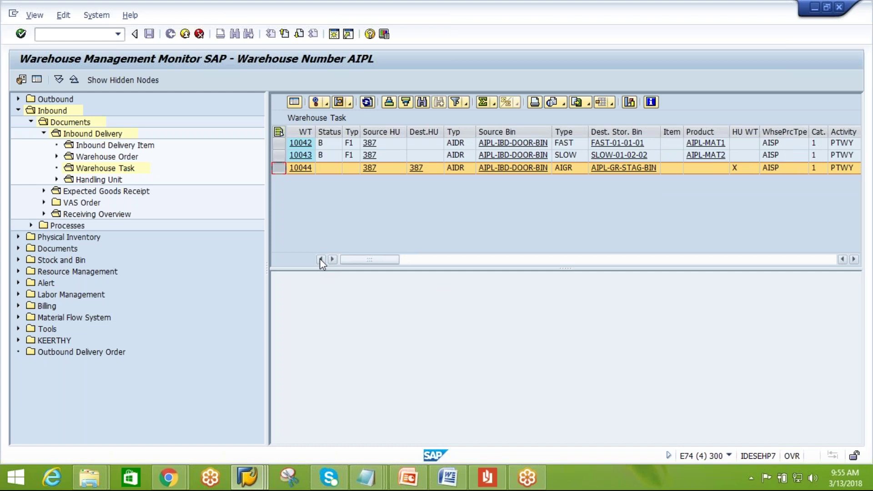
left_click(338, 144)
left_click(339, 143)
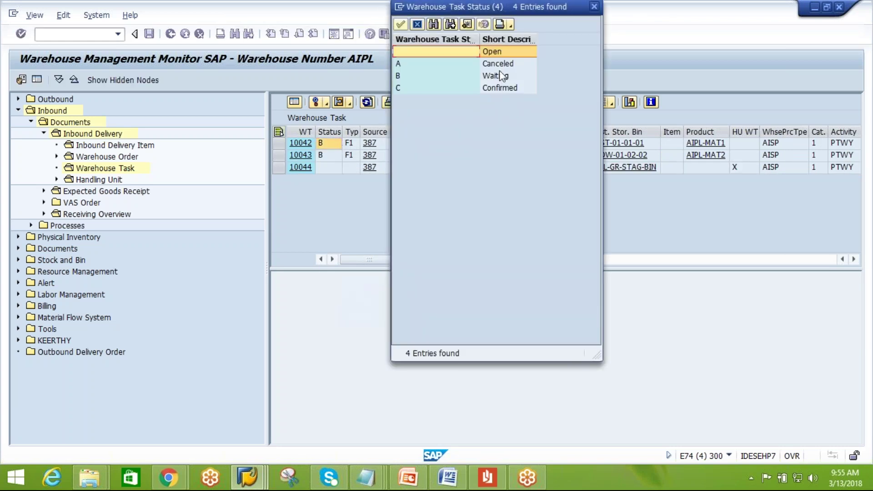
left_click_drag(496, 9, 481, 83)
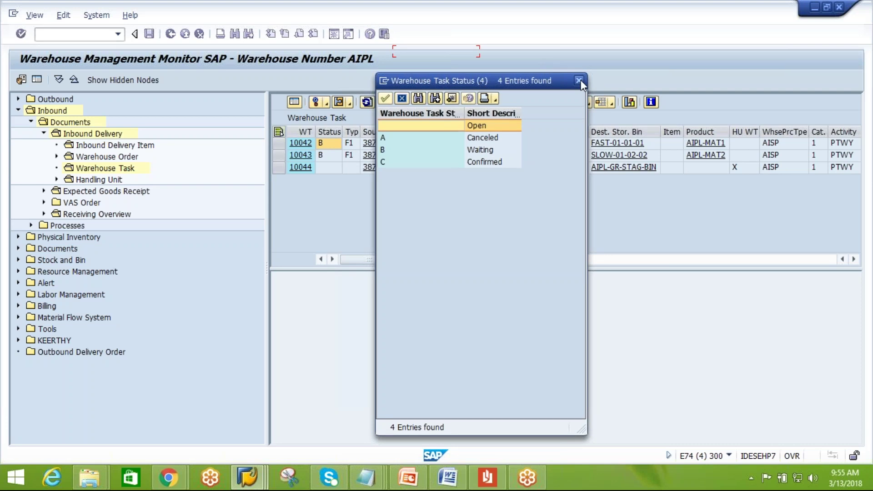
left_click(578, 81)
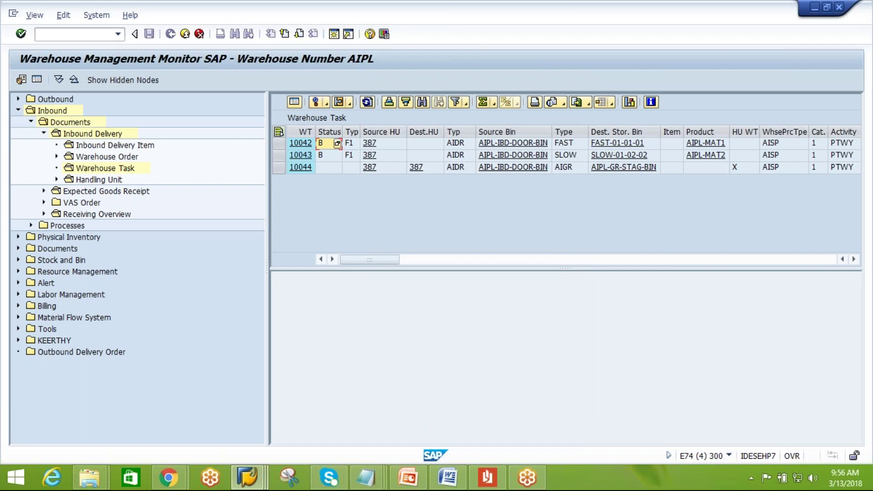
- Confirm in the background the handling unit warehouse task from AIPL-IBD-DOOR-BIN to AIPL-GR-STAG-BIN and close the log
left_click(279, 167)
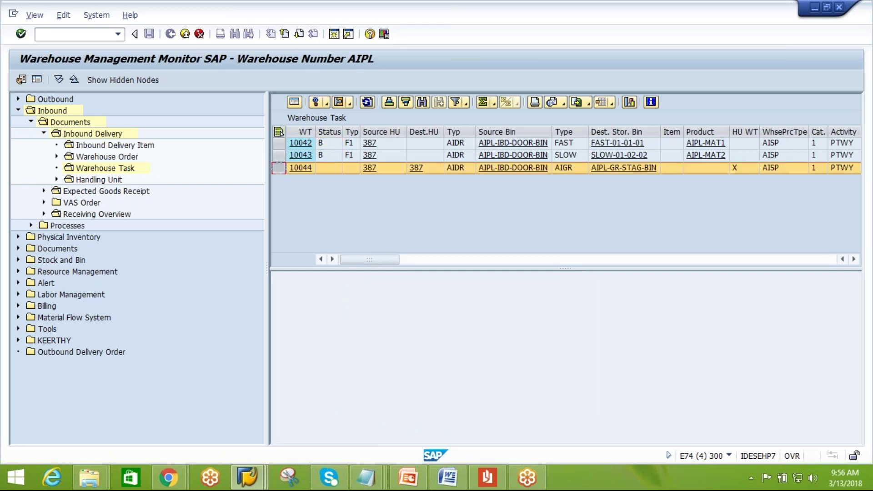
left_click(328, 103)
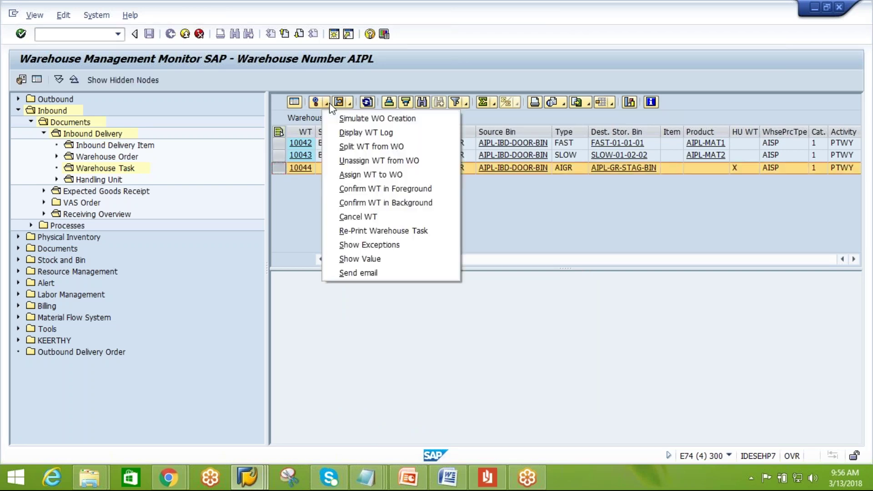
left_click(386, 203)
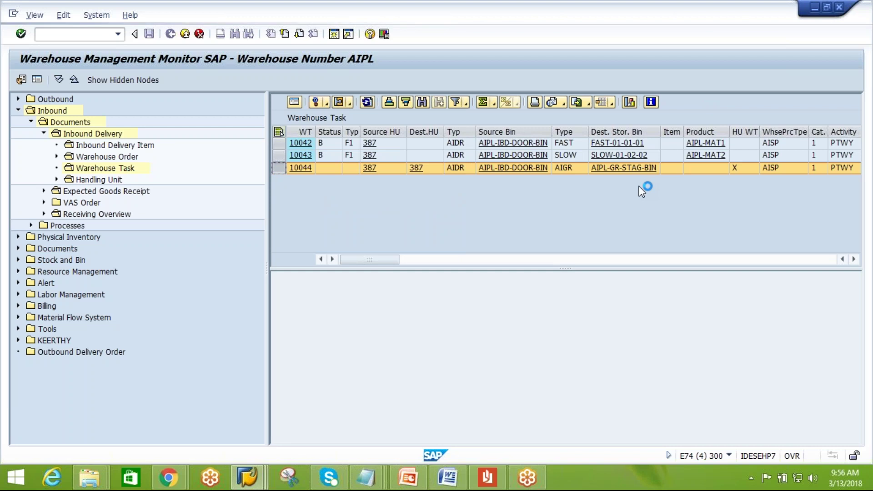
left_click(231, 273)
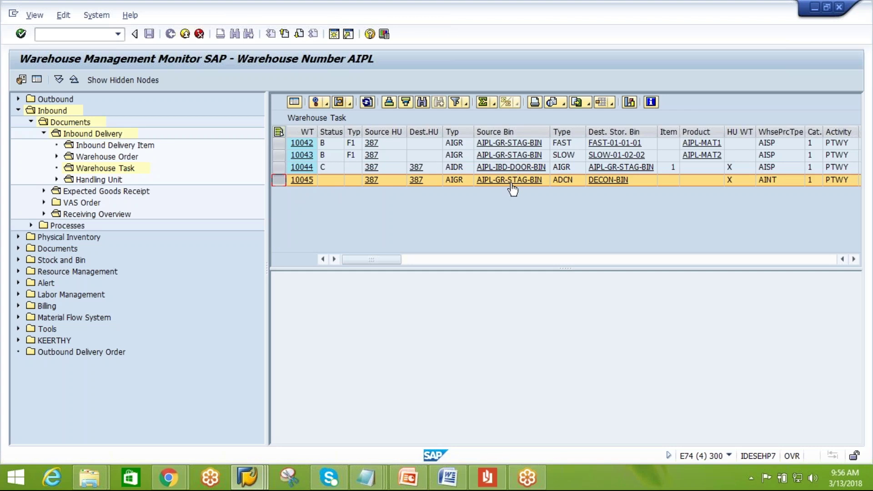
- Check the storage process step of the task to DECON-BIN, then confirm that task in the background and close the log
left_click(853, 259)
left_click(853, 259)
left_click(853, 258)
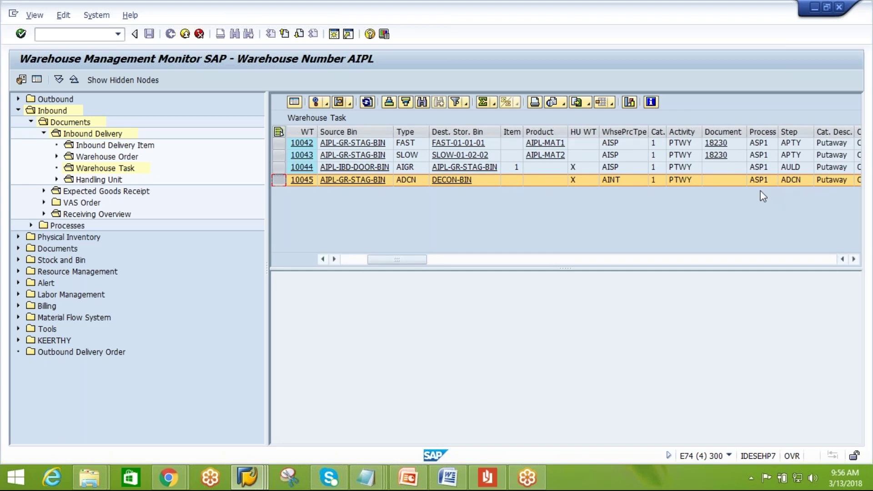
left_click(322, 259)
left_click(322, 259)
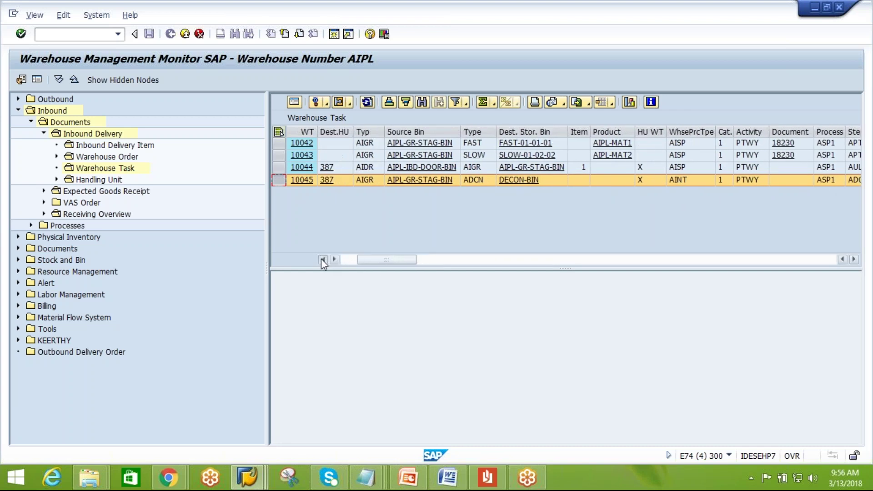
left_click(322, 259)
left_click(323, 259)
left_click(323, 259)
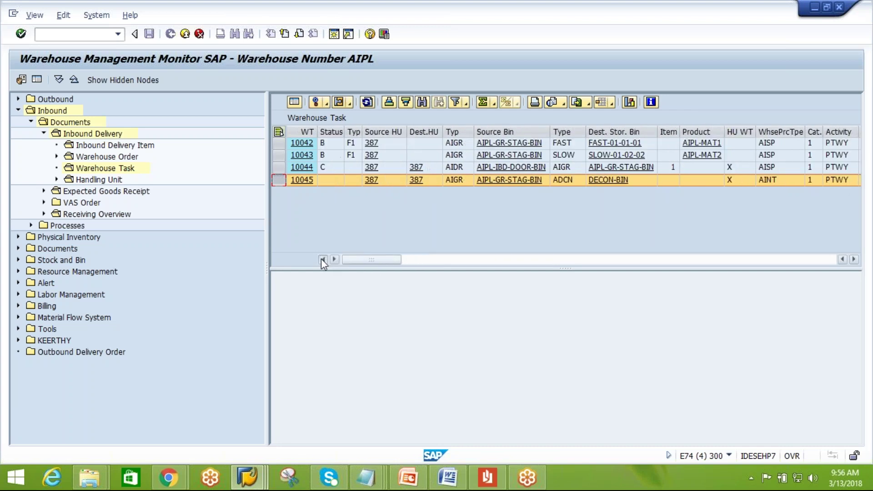
left_click(328, 103)
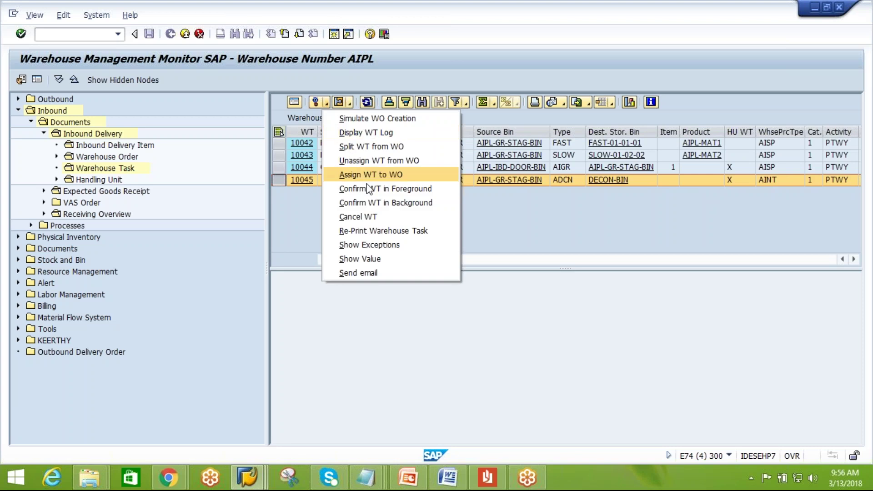
left_click(371, 202)
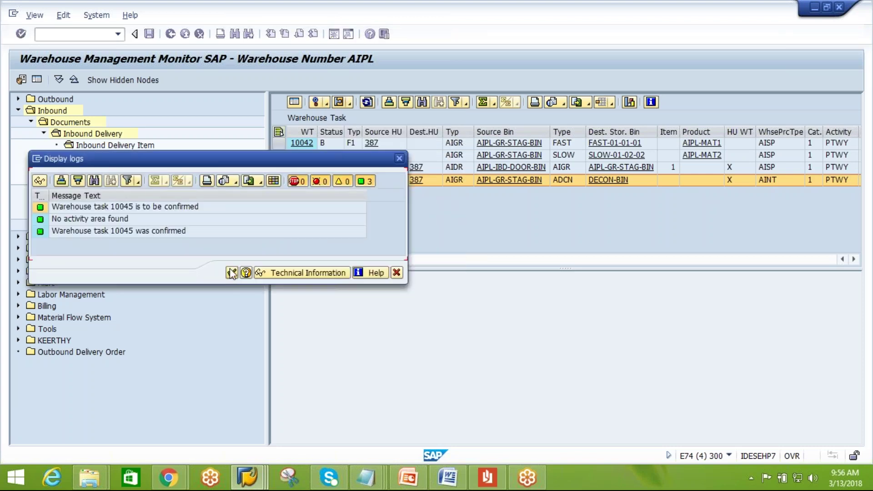
left_click(232, 272)
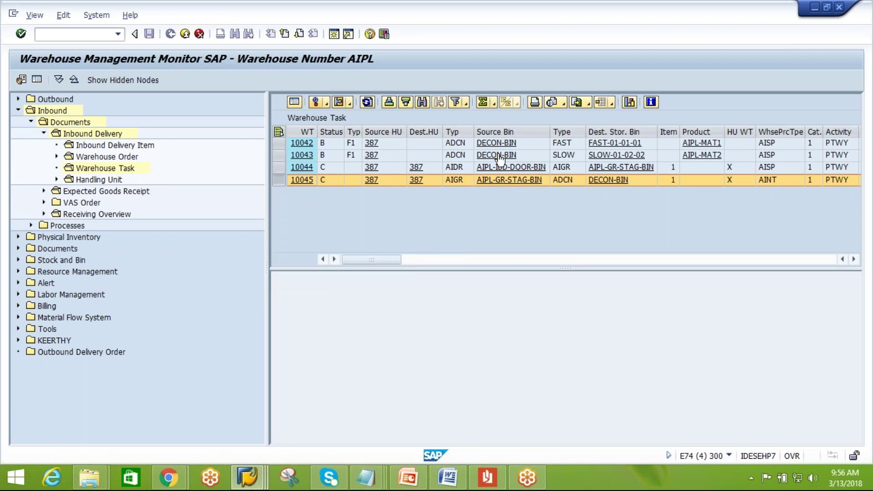